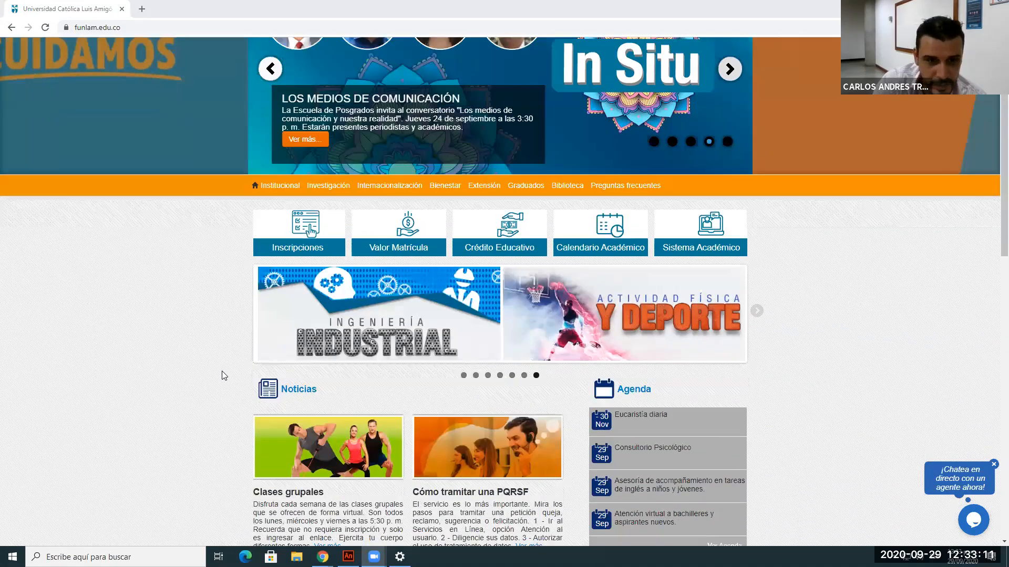
Step: Look through the university home page's news, Zona-U video, social links and institutional information
scroll(222, 375, "down", 6)
scroll(263, 367, "down", 3)
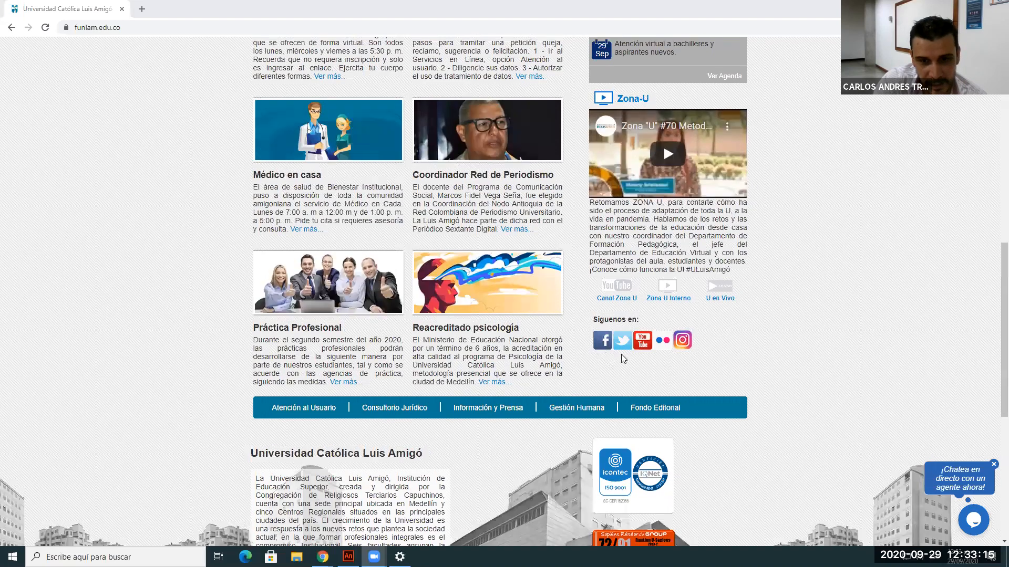
scroll(831, 370, "down", 1)
scroll(833, 376, "down", 1)
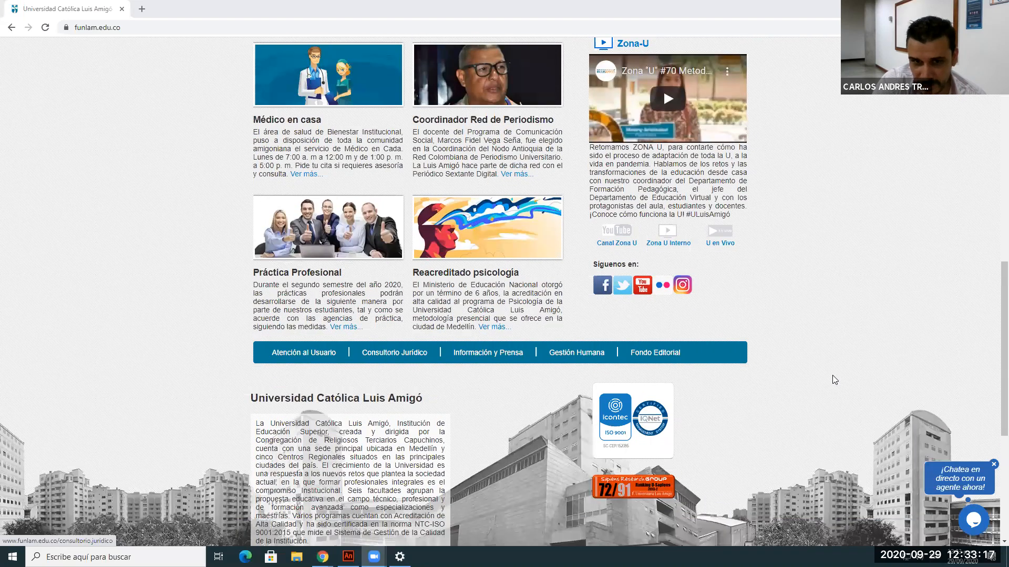
scroll(832, 382, "up", 10)
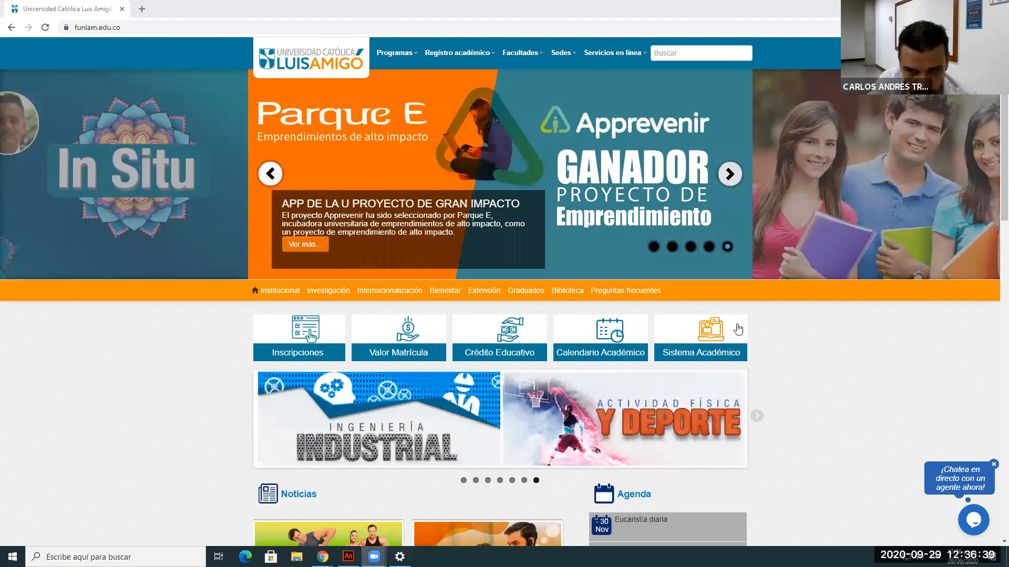
Step: View the second banner on the home page, visit the Sistema Académico site and return to the home page
left_click(672, 247)
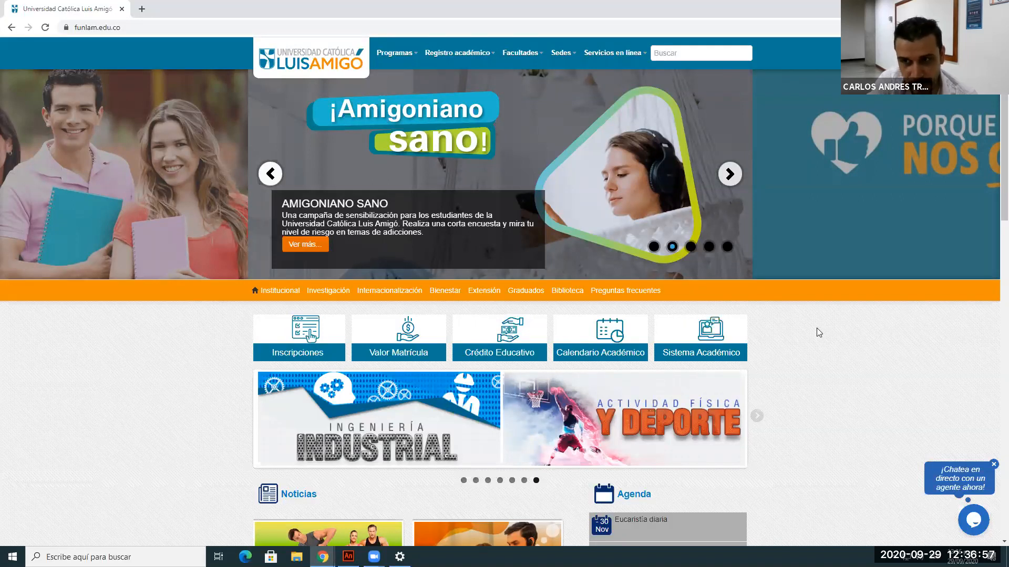
left_click(713, 332)
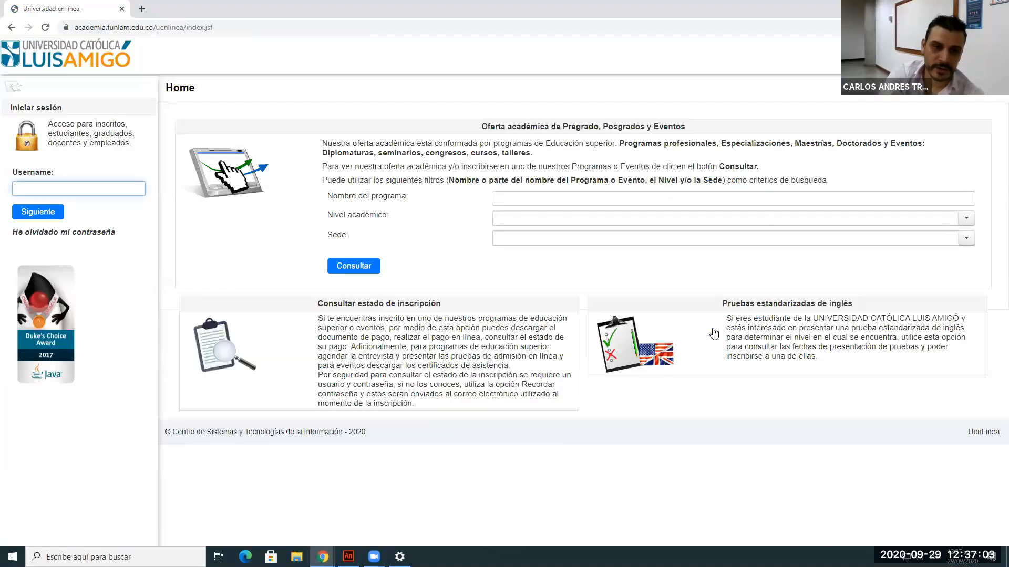
left_click(10, 28)
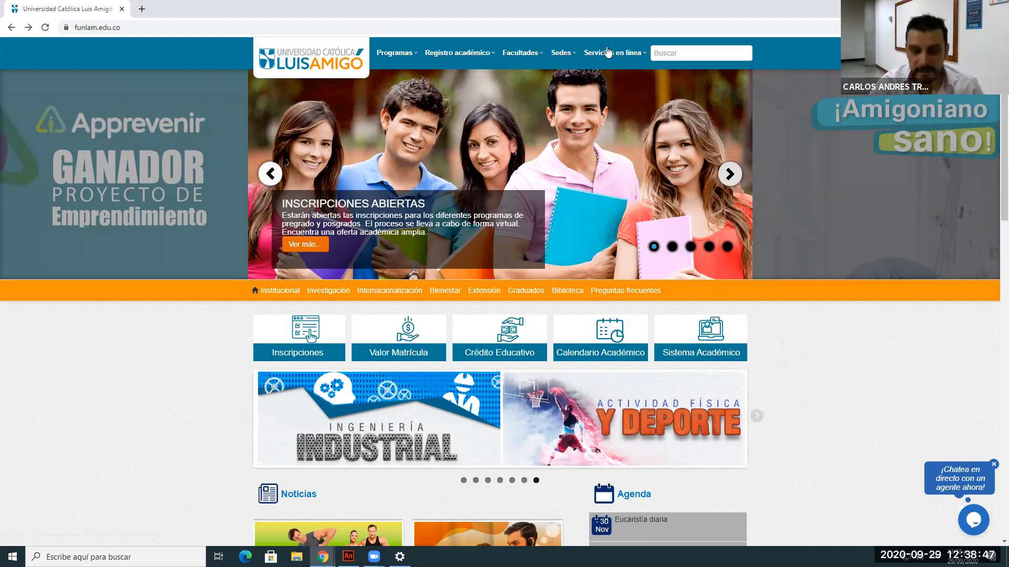
key("ctrl+shift+p")
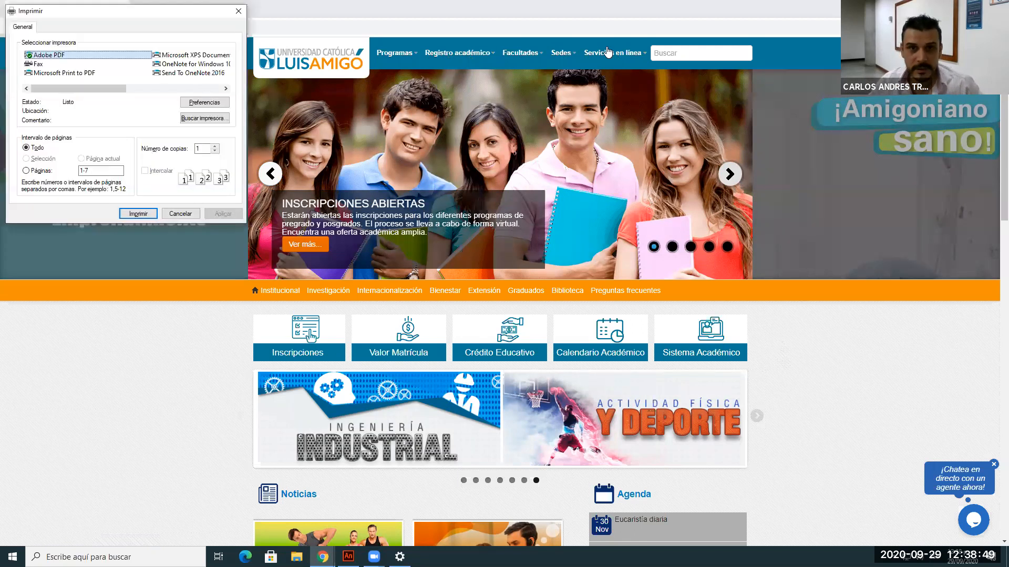
left_click(234, 11)
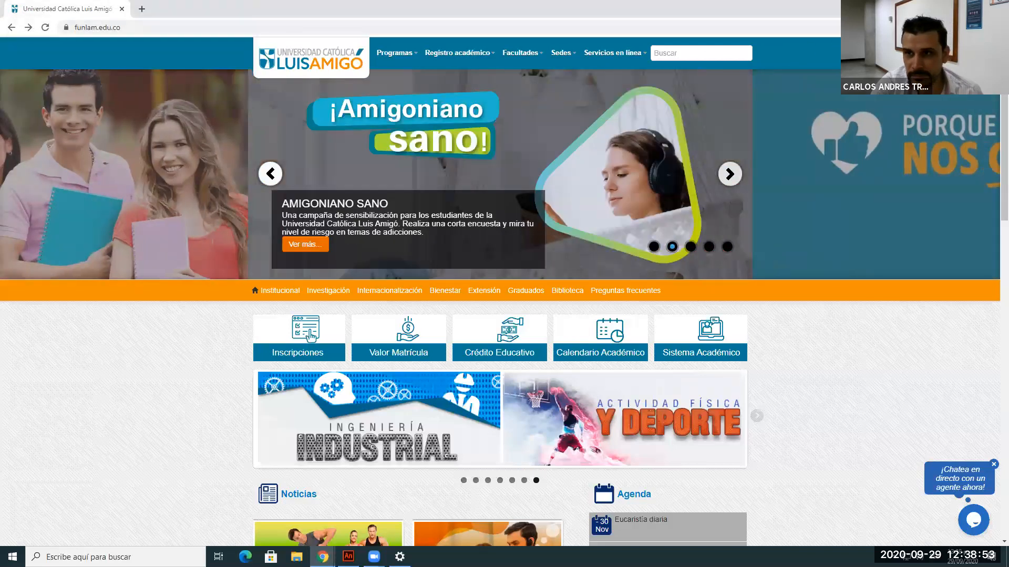
key("ctrl+shift+p")
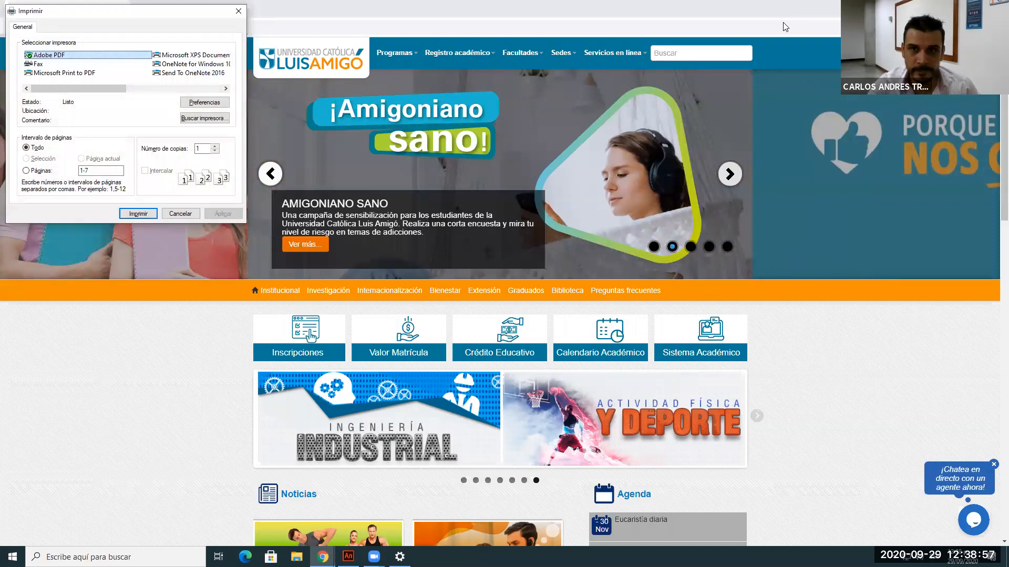
left_click(743, 6)
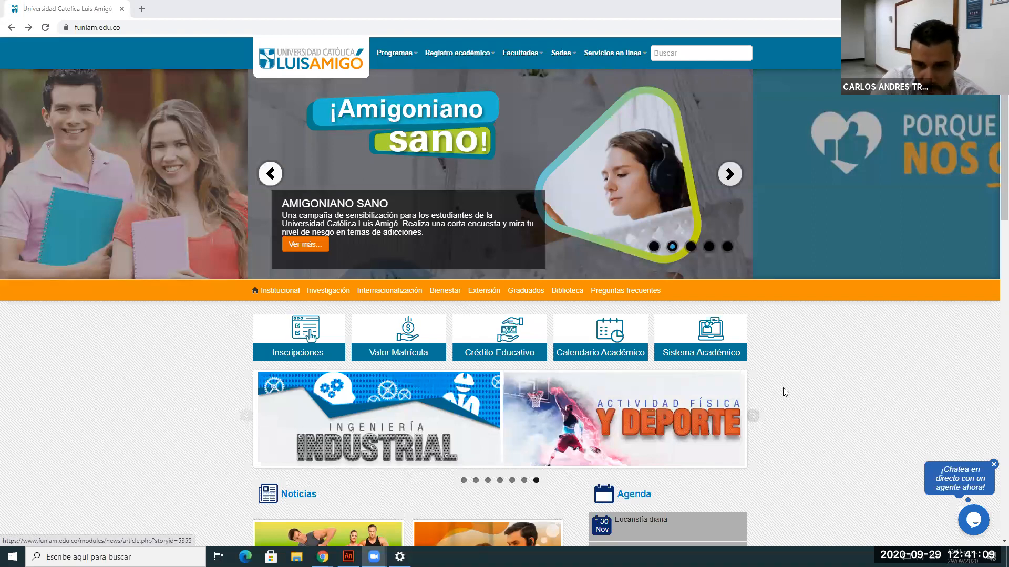
Step: Review the home page's sections, view the list of Pregrado programs and return to the home page
scroll(781, 395, "down", 2)
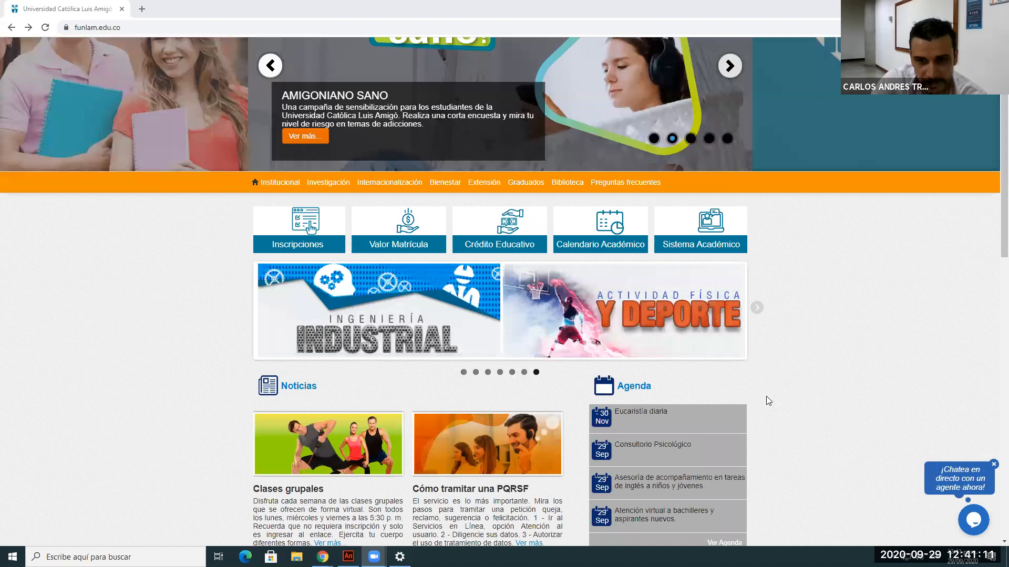
scroll(596, 411, "down", 9)
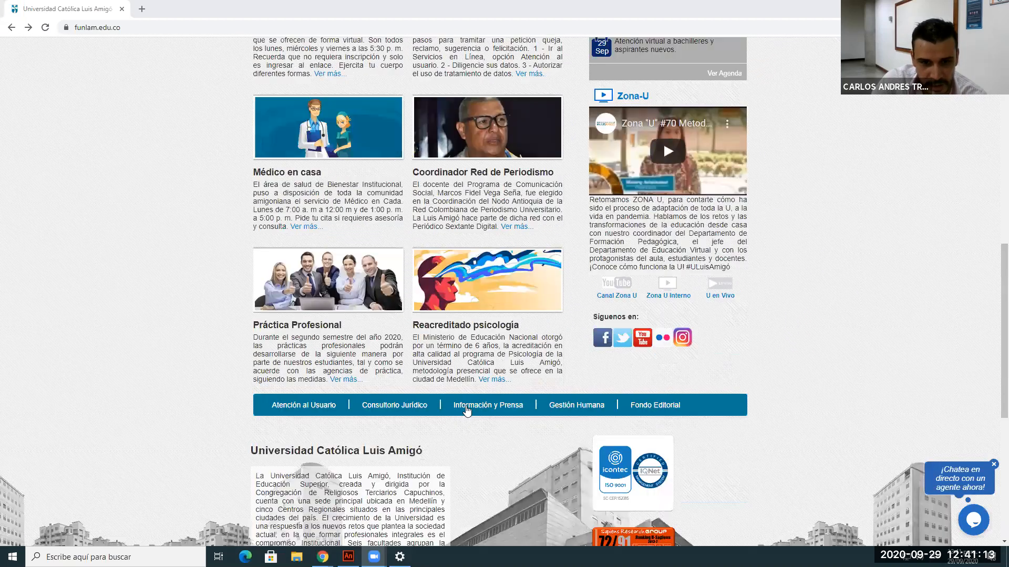
scroll(345, 53, "up", 1)
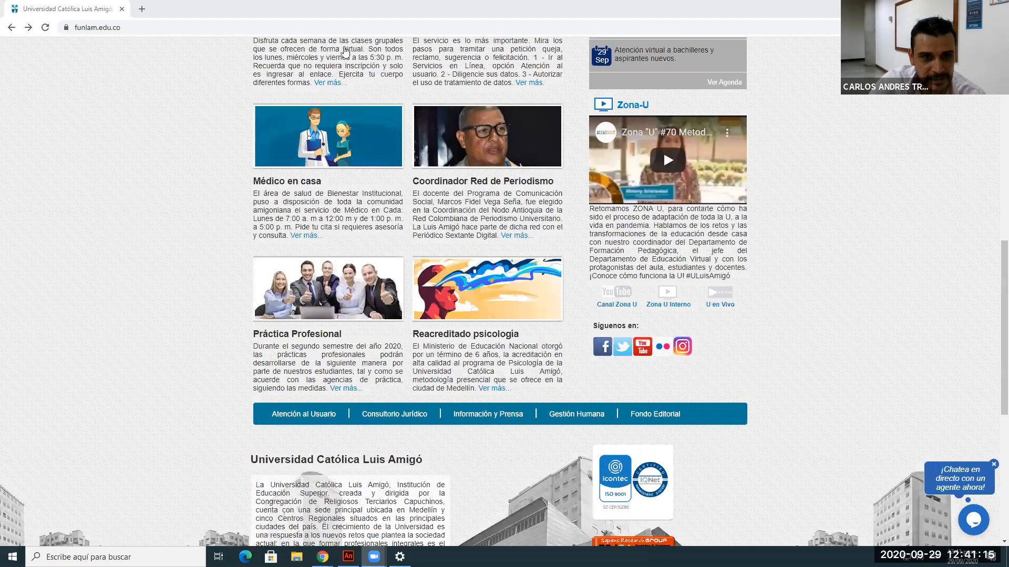
scroll(345, 52, "up", 12)
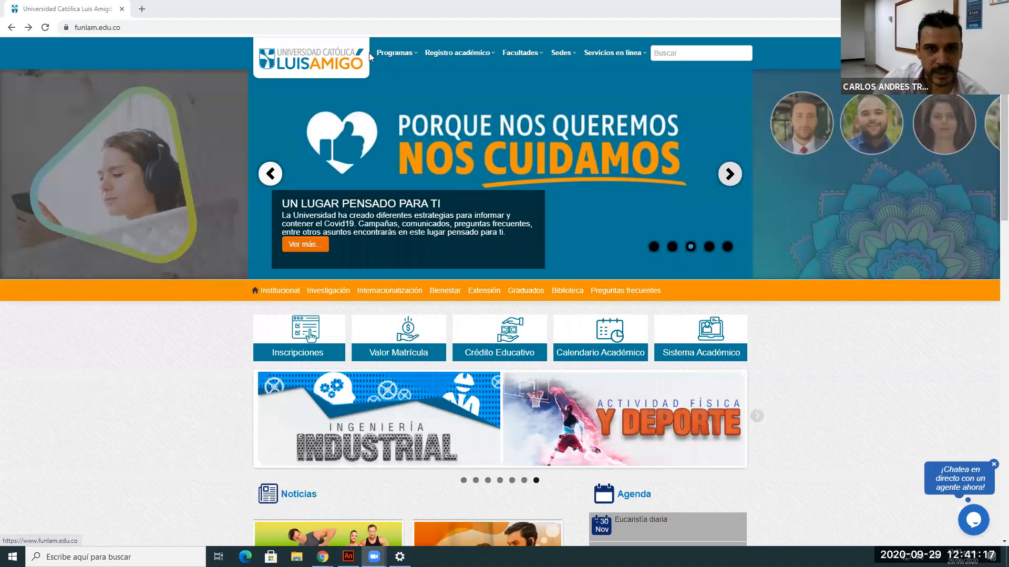
left_click(405, 55)
left_click(380, 77)
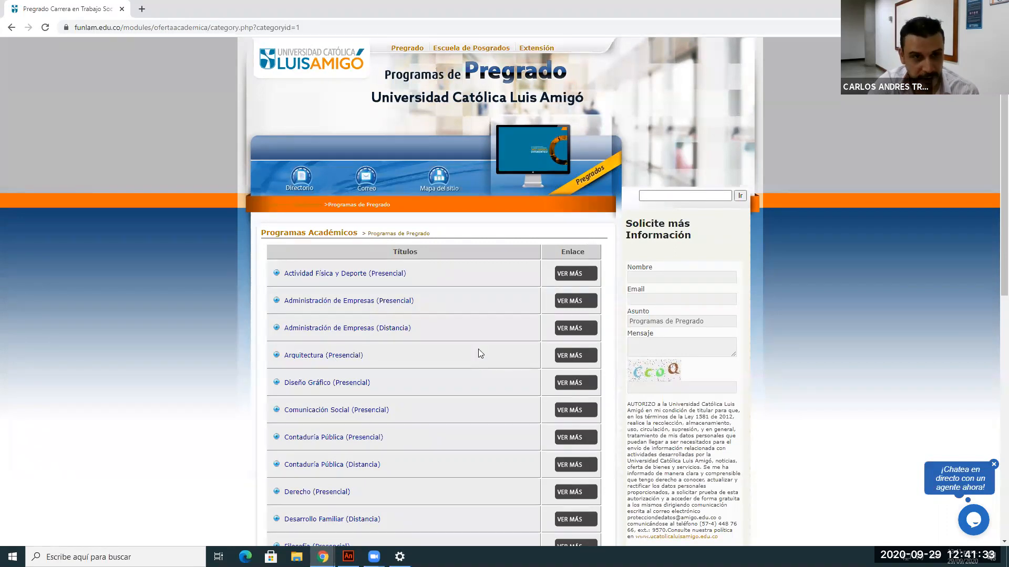
left_click(304, 56)
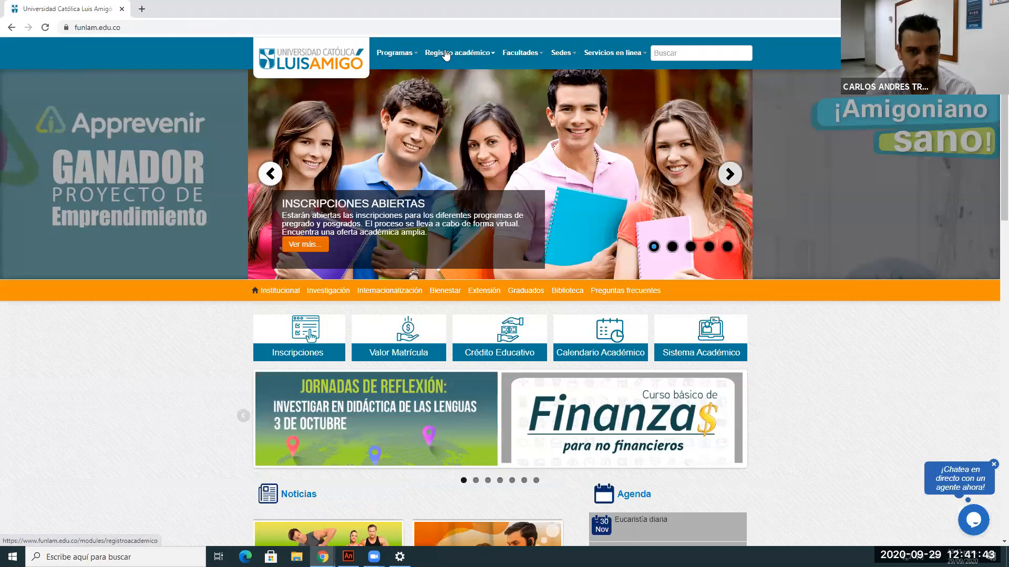
Step: View the Calendario Académico page from the university home page and return to the home page
left_click(671, 248)
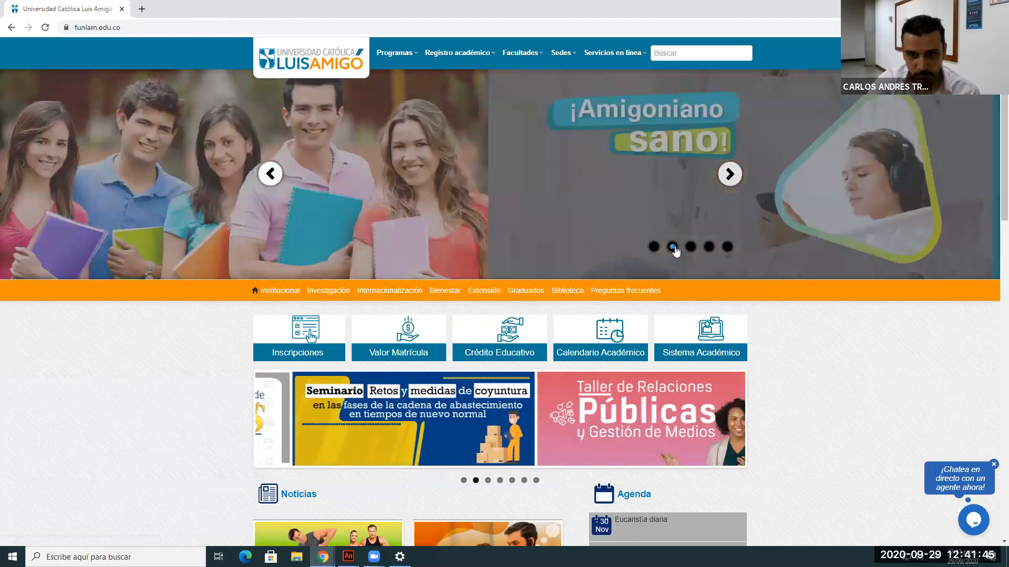
left_click(609, 336)
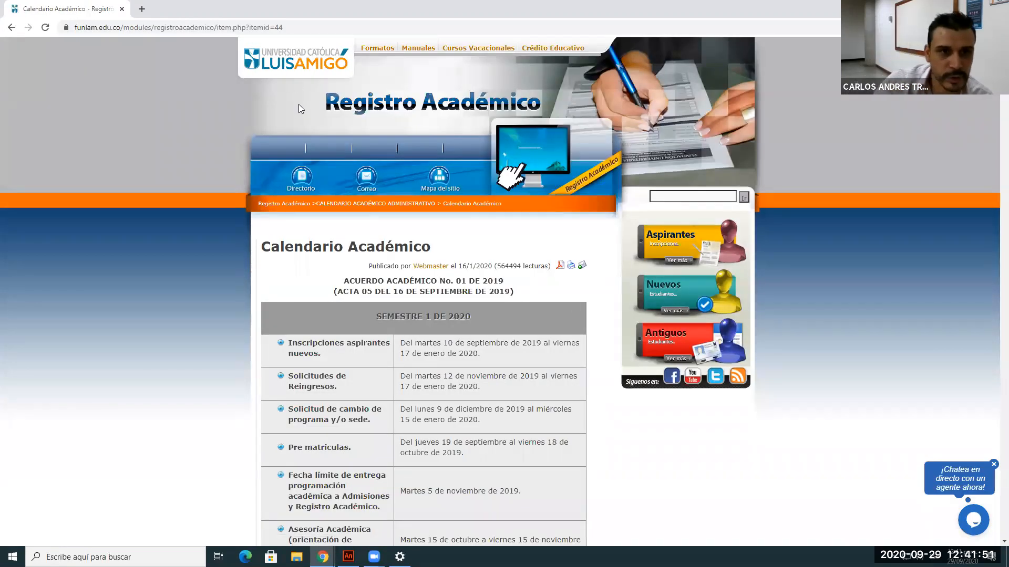
left_click(286, 65)
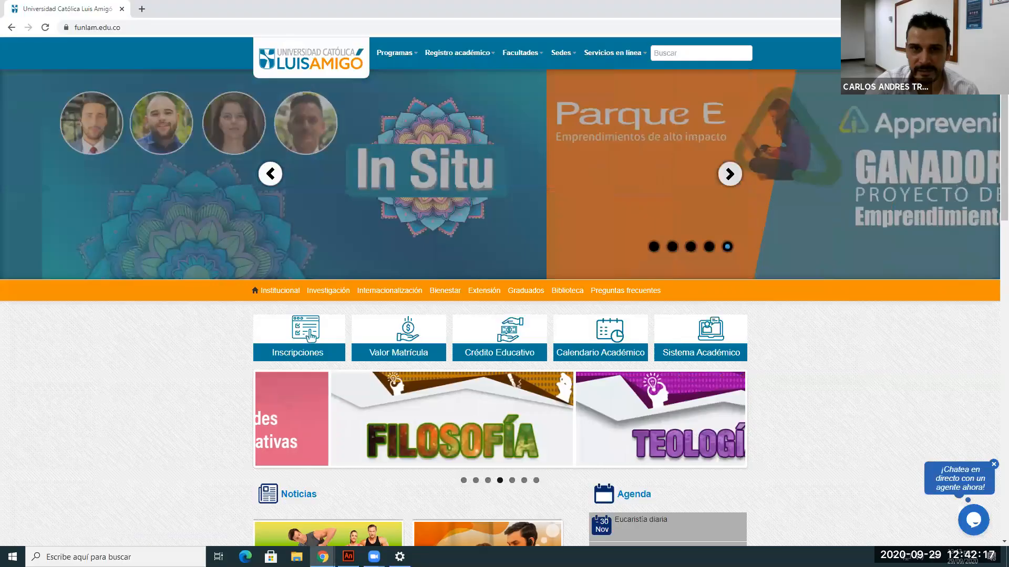
Step: Switch to Adobe Animate and create a 3840 x 2160 ActionScript 3.0 document at 30 fps from the Social preset Grande
left_click(936, 8)
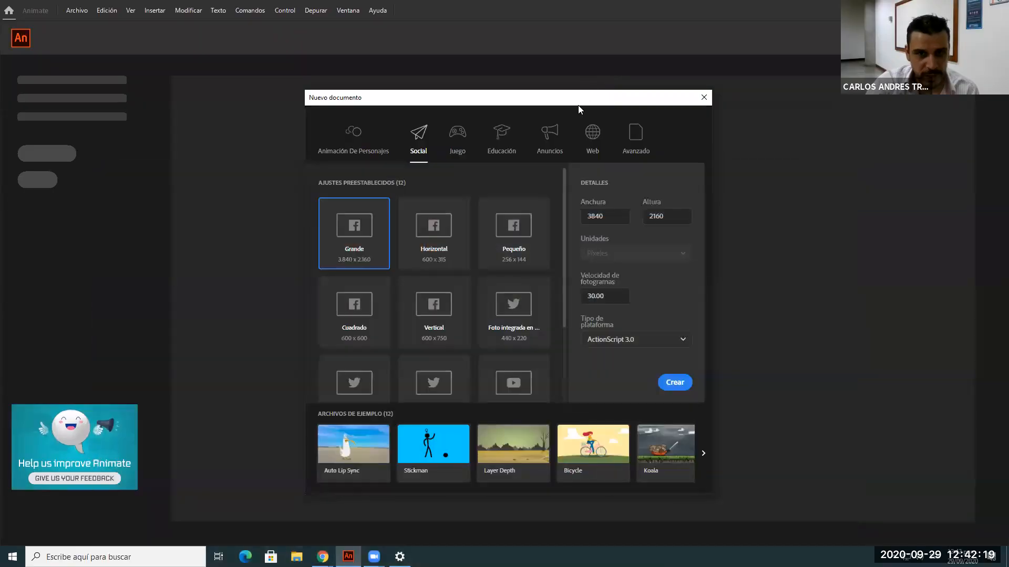
left_click(674, 384)
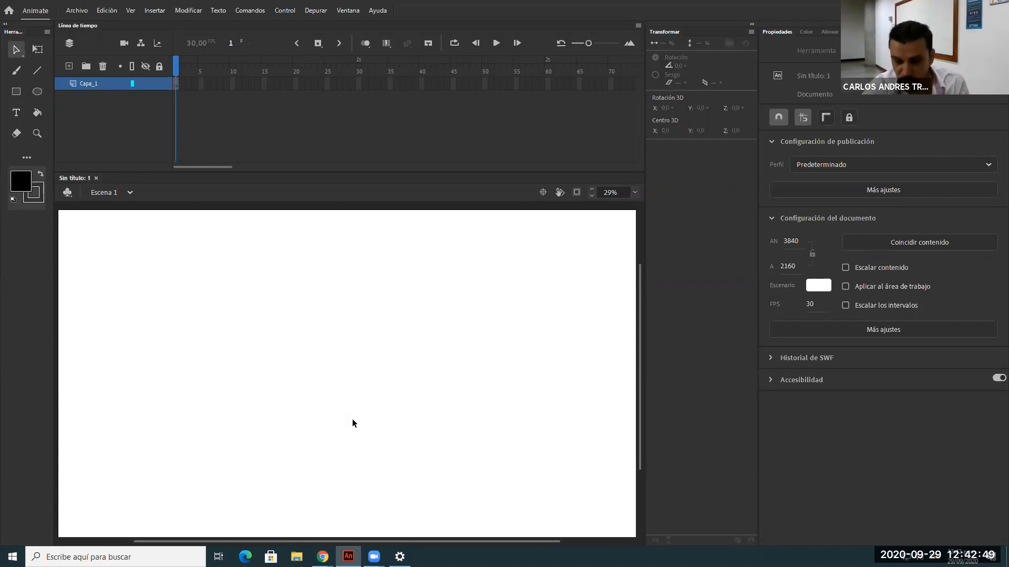
Step: Rename the document's only layer as B_Círculo
key("o")
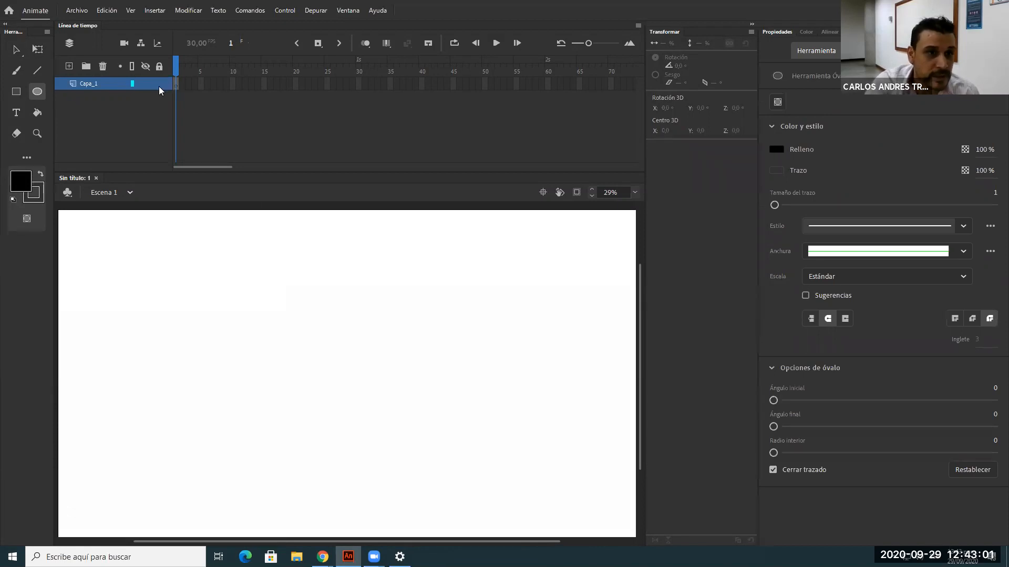
double_click(83, 82)
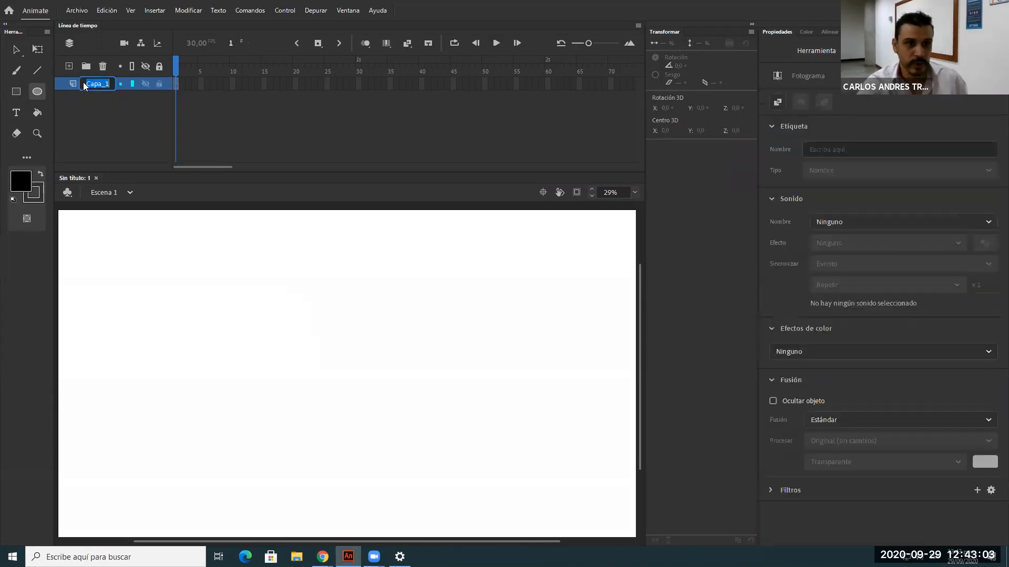
type("B_C")
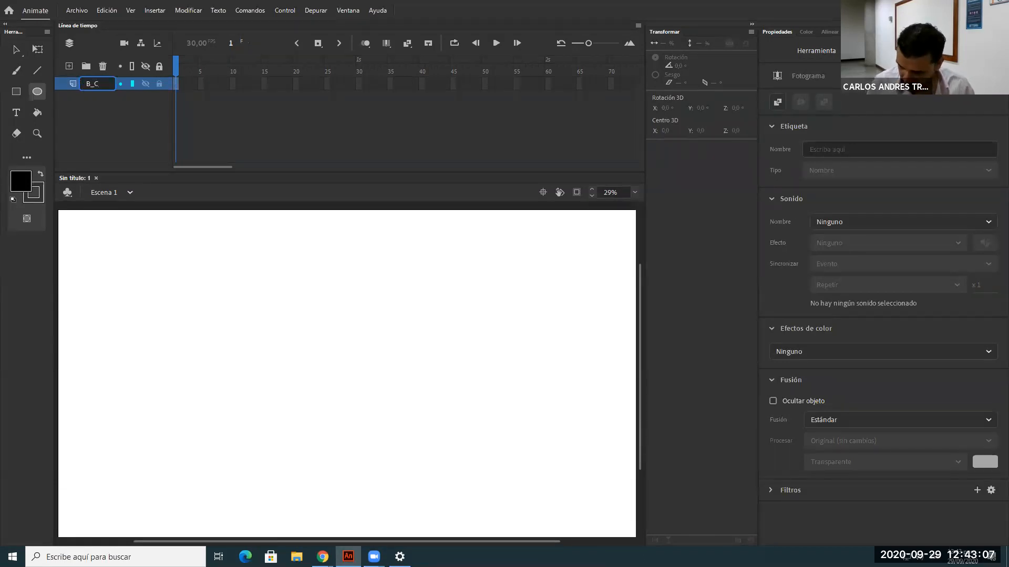
type("ir")
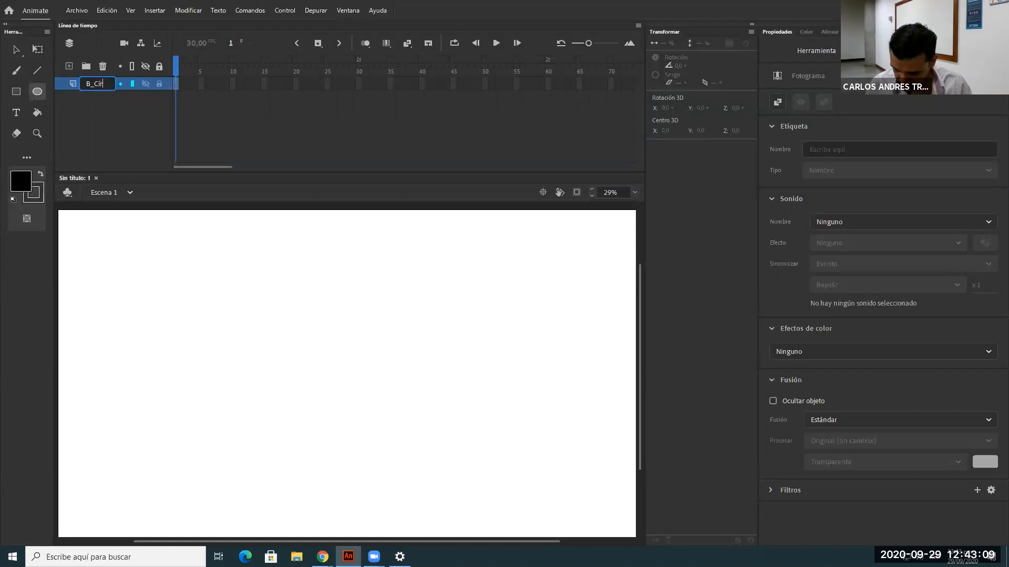
type("culo")
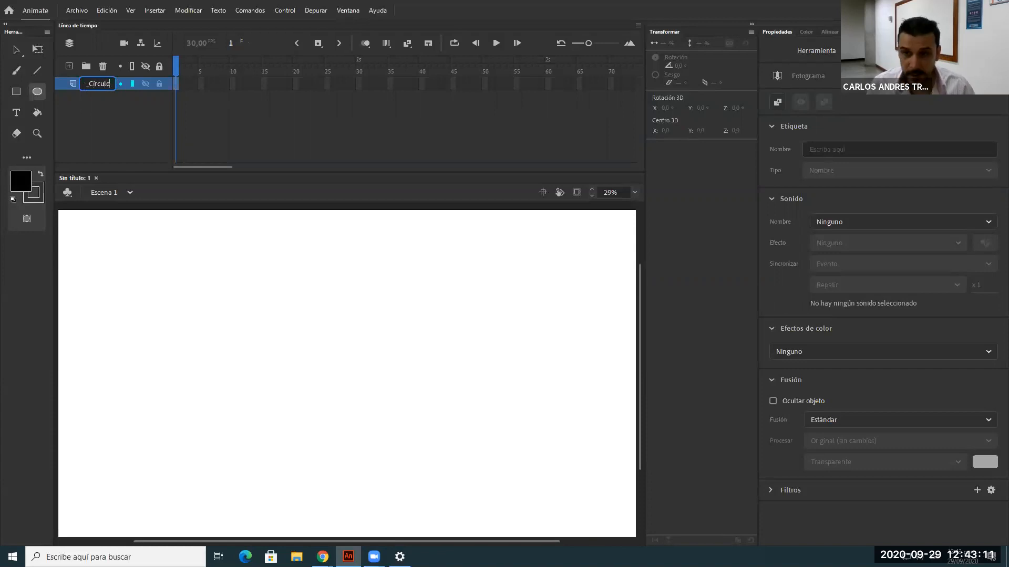
key("Return")
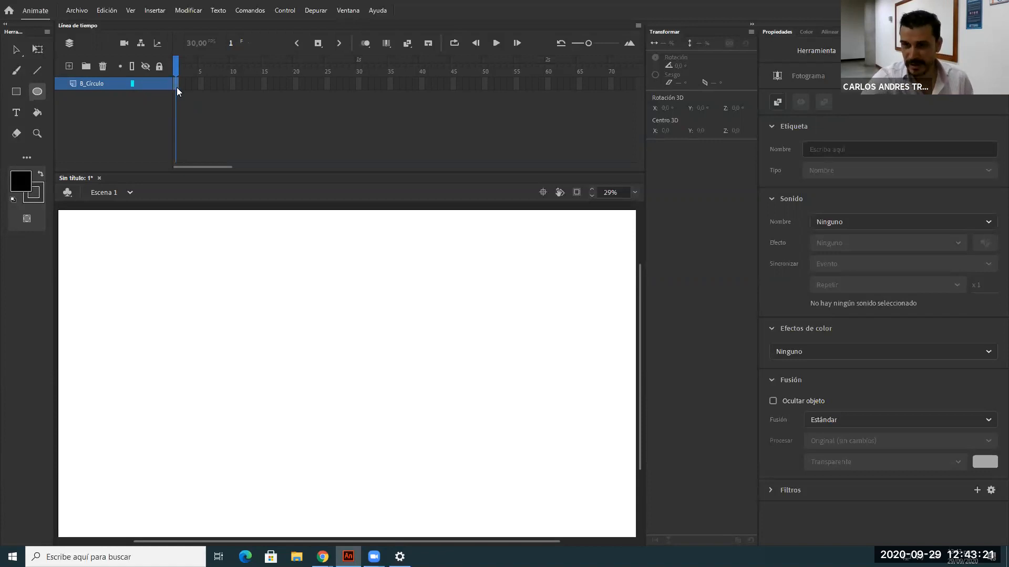
Step: Set the Oval tool's stroke to no color and its fill to brown
left_click(41, 193)
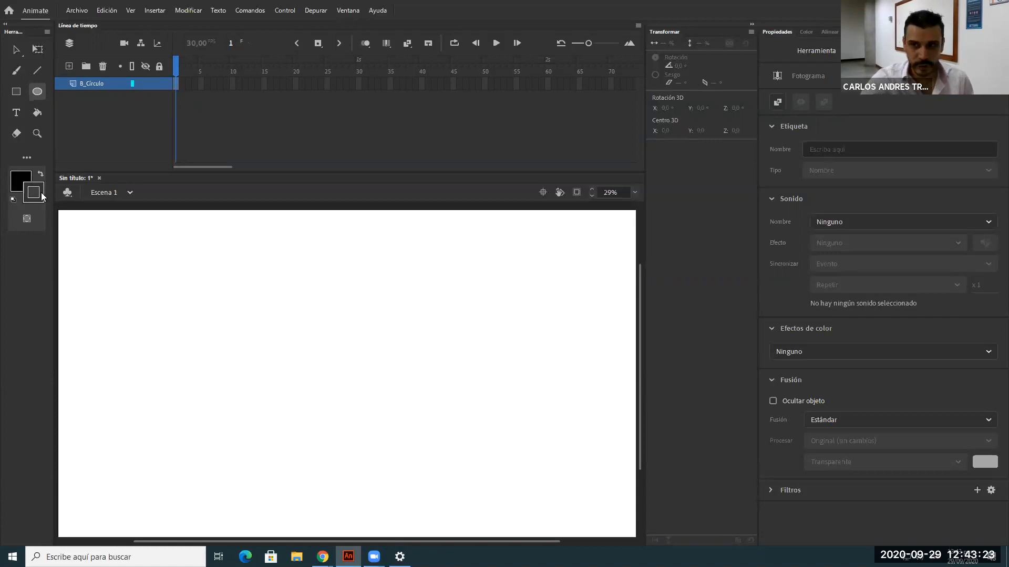
left_click(41, 192)
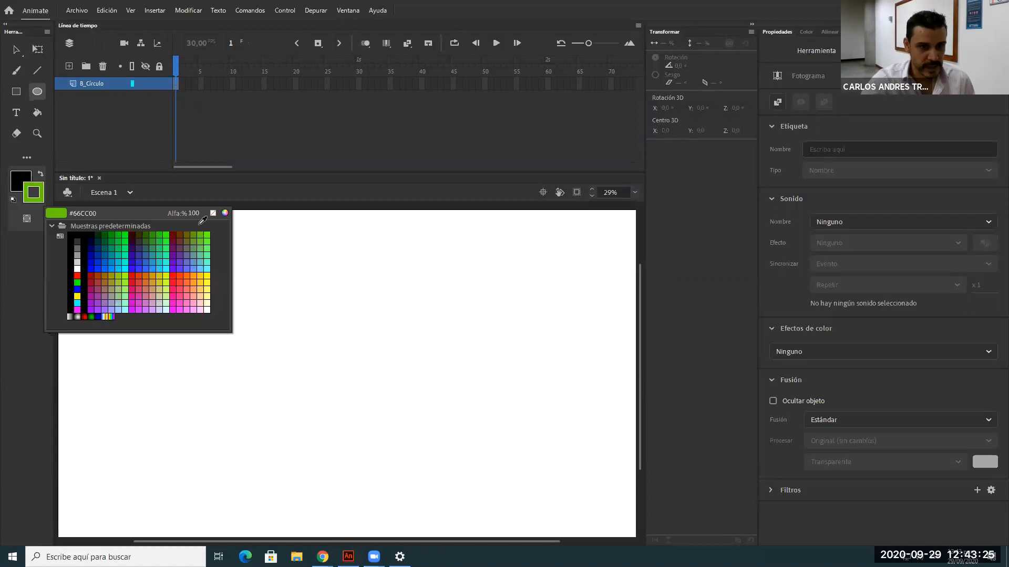
left_click(212, 213)
left_click(18, 186)
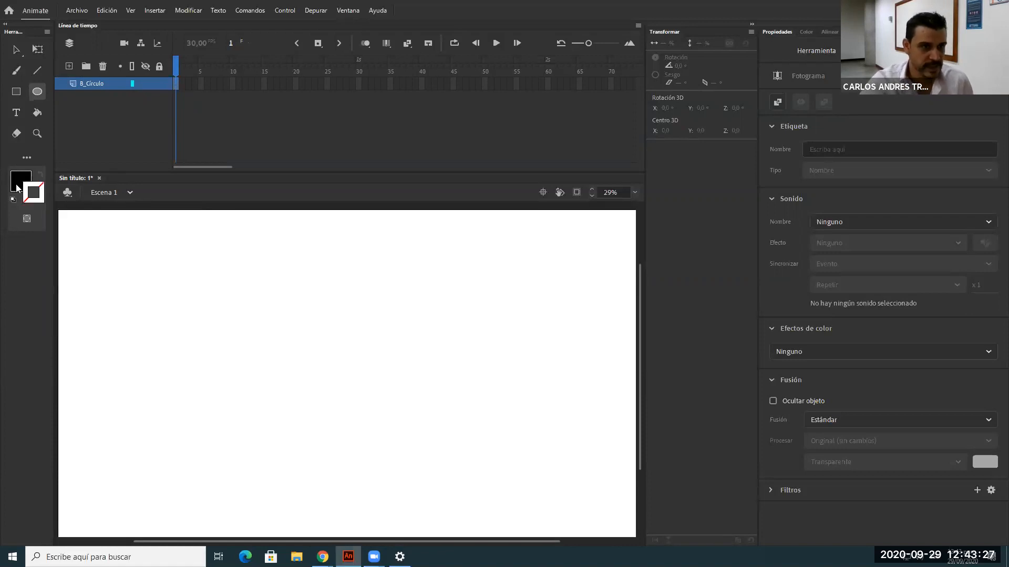
left_click(18, 186)
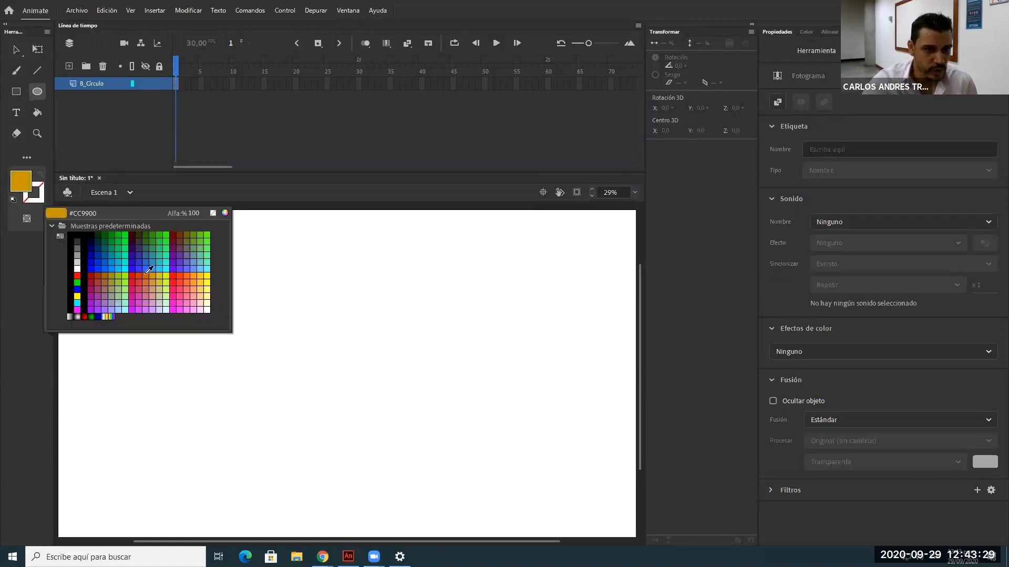
left_click(107, 282)
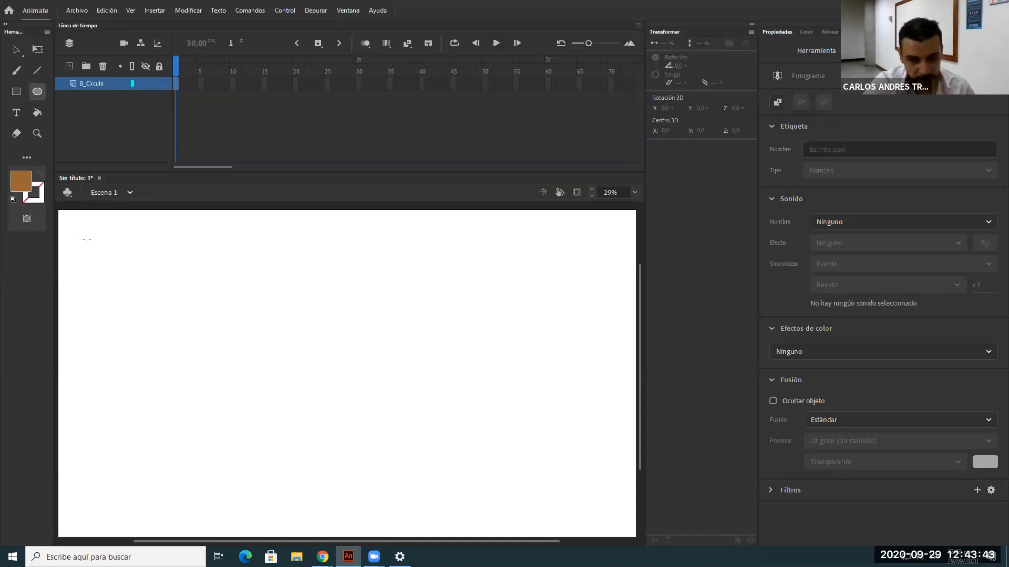
Step: Draw a small brown circle with the Oval tool near the stage's upper-left corner and leave it deselected
left_click_drag(87, 239, 115, 267)
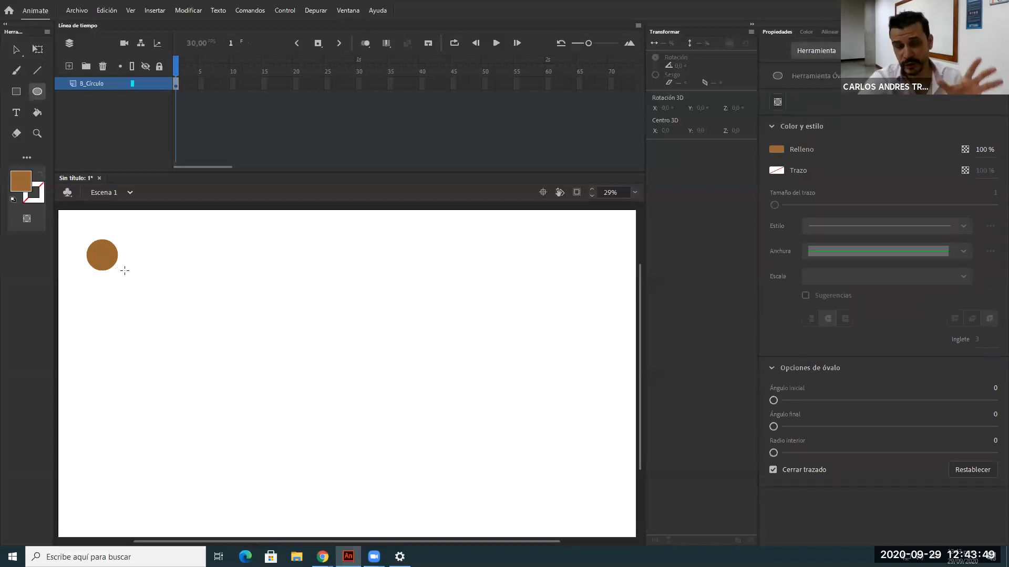
key("v")
left_click(116, 258)
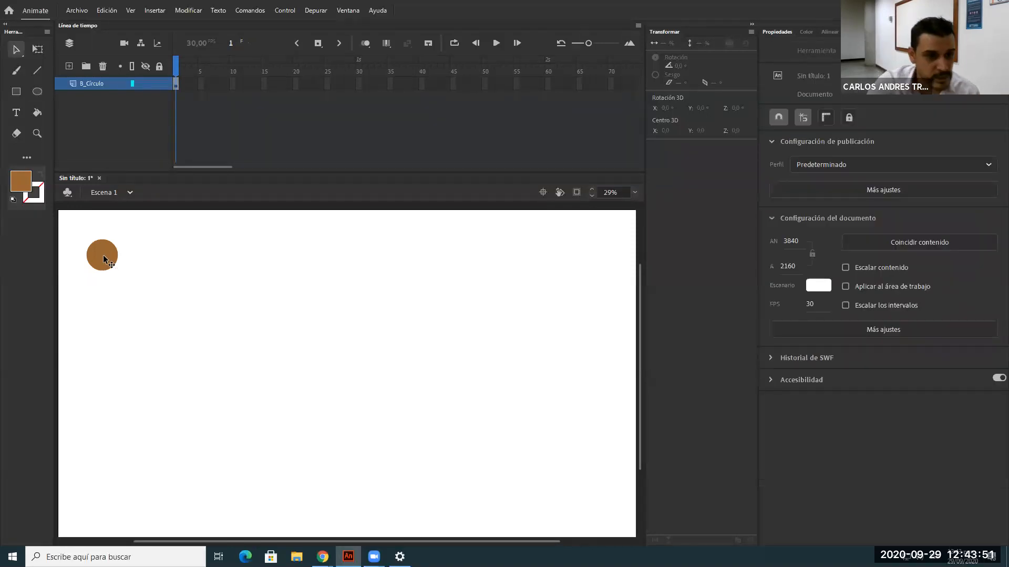
left_click(136, 263)
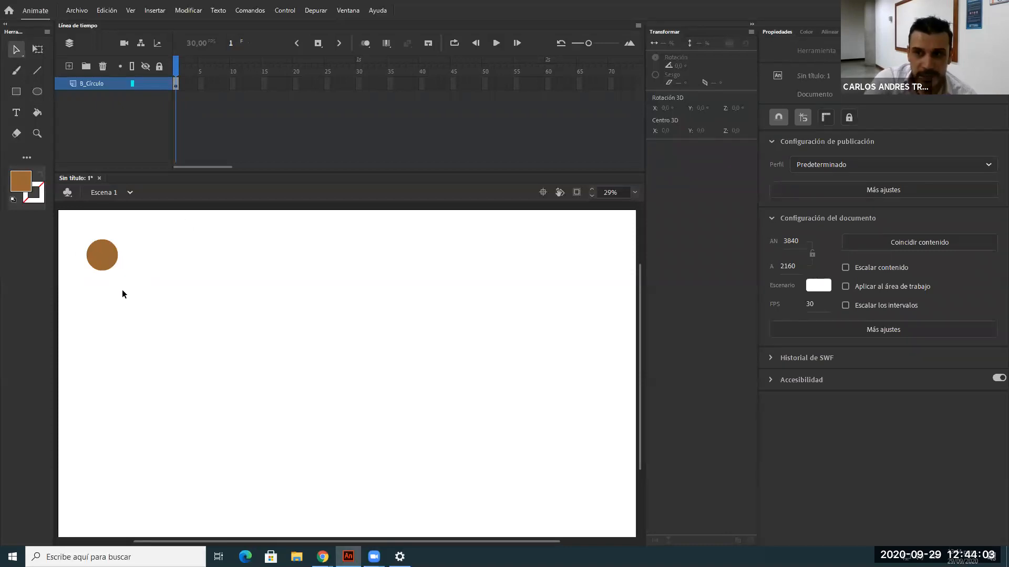
Step: Convert the brown circle into a Botón (button) symbol named B_Círculo Café
left_click(100, 264)
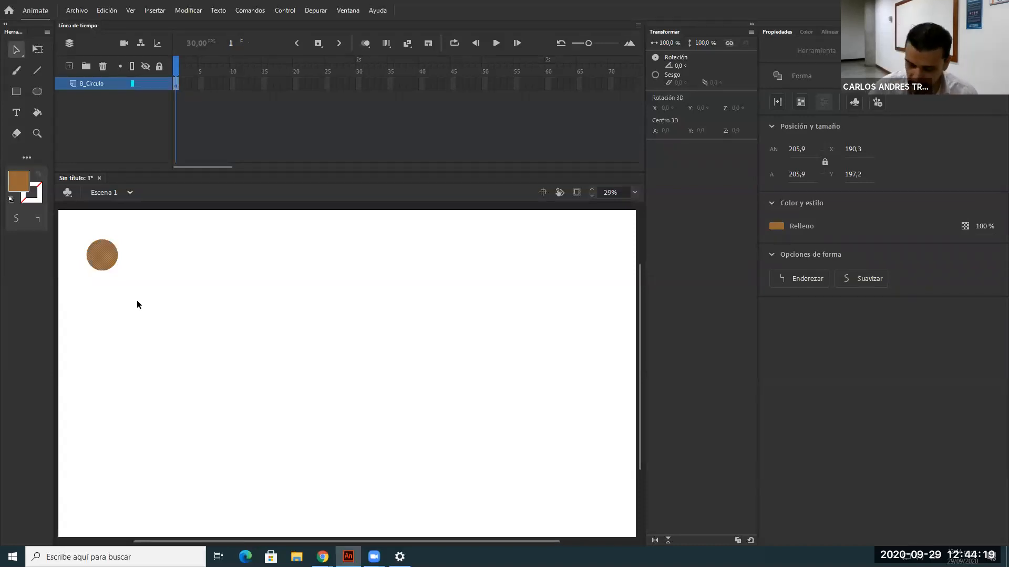
key("F8")
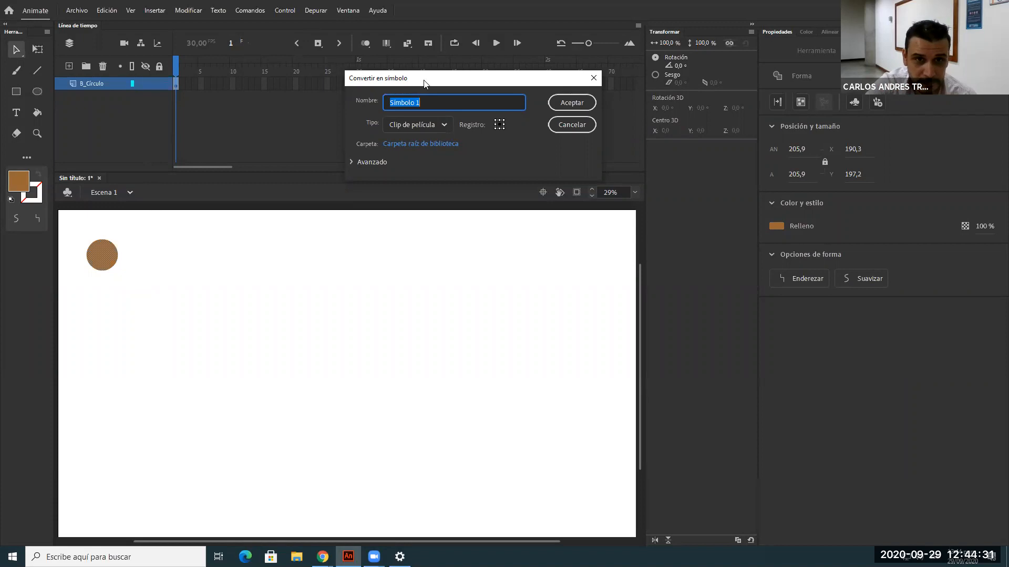
left_click_drag(452, 88, 394, 314)
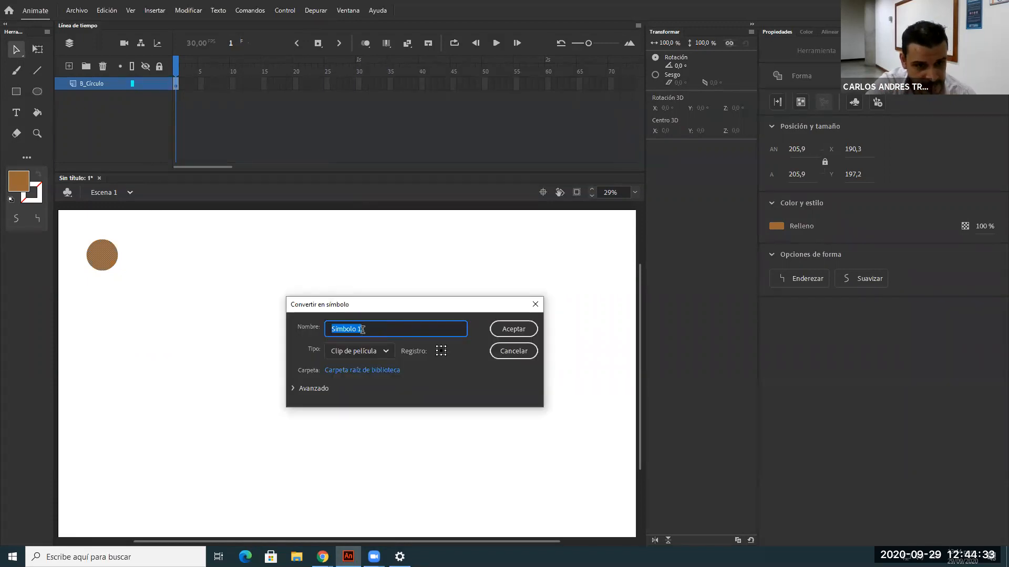
type("B")
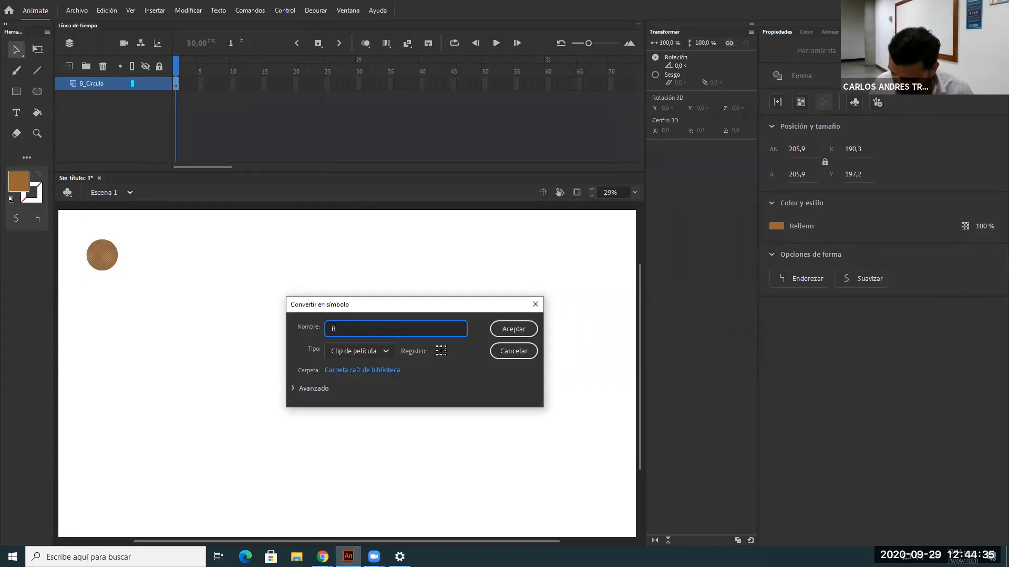
type("_Círculo Café")
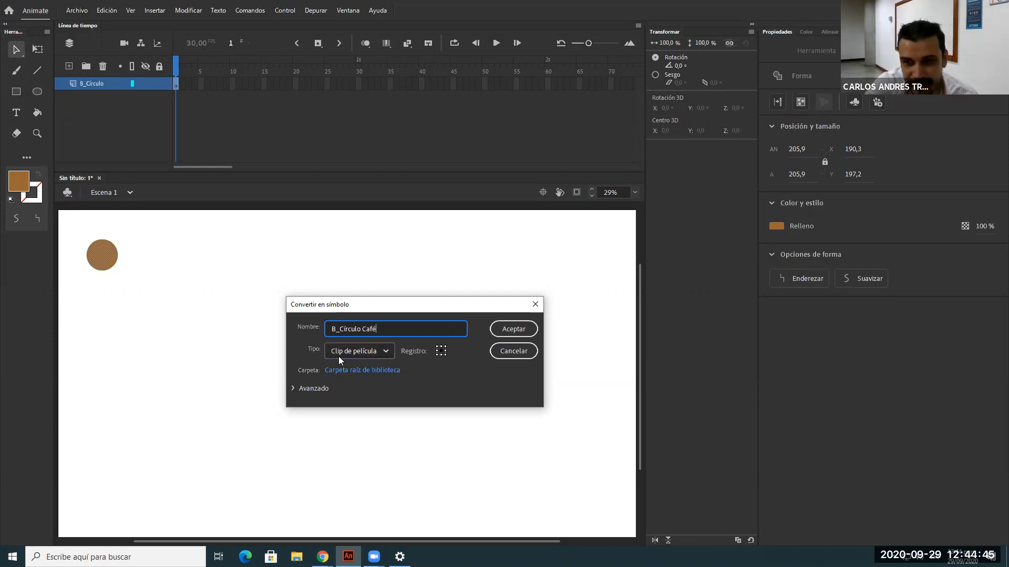
left_click(379, 350)
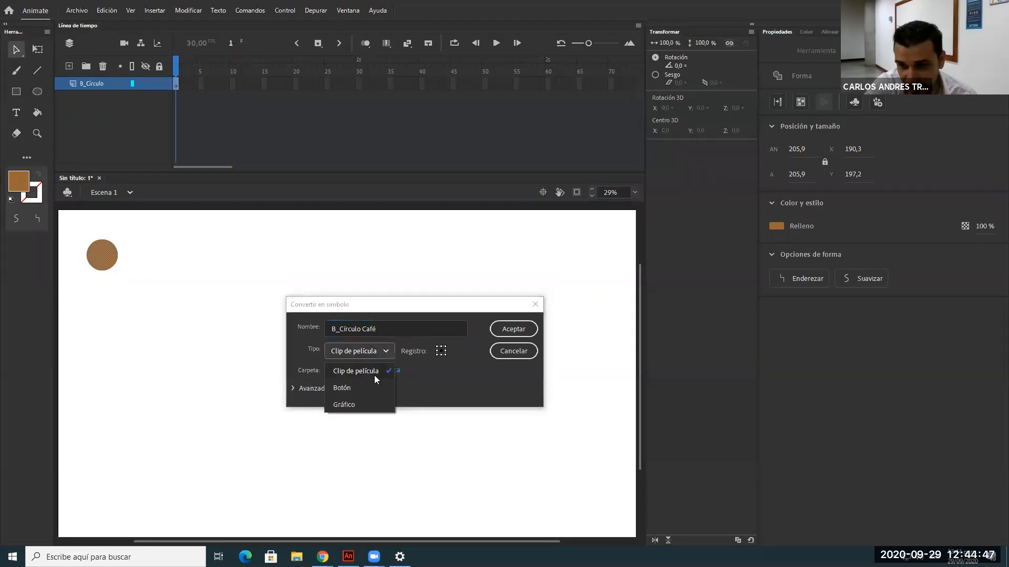
left_click(346, 390)
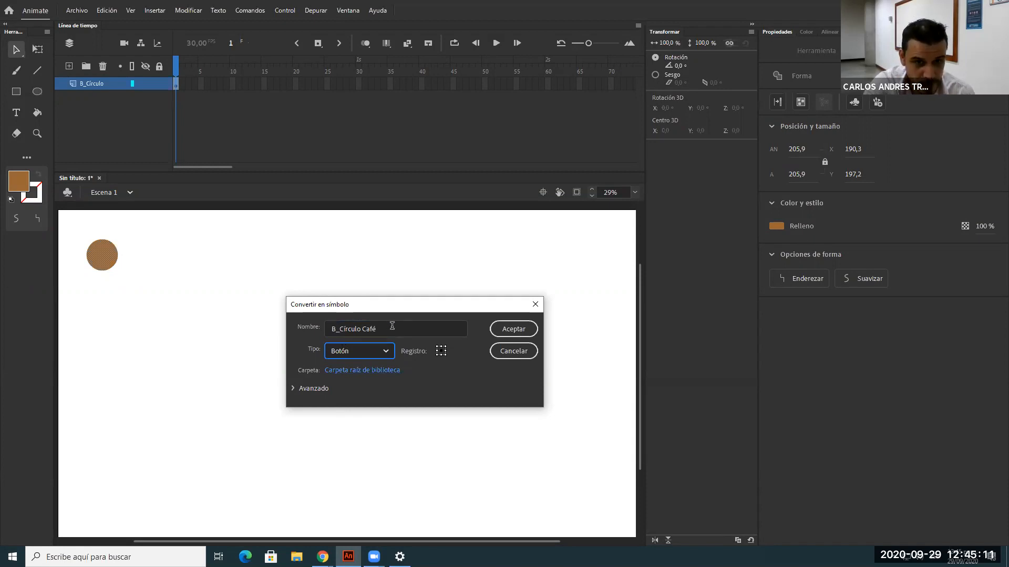
left_click(386, 352)
left_click(386, 352)
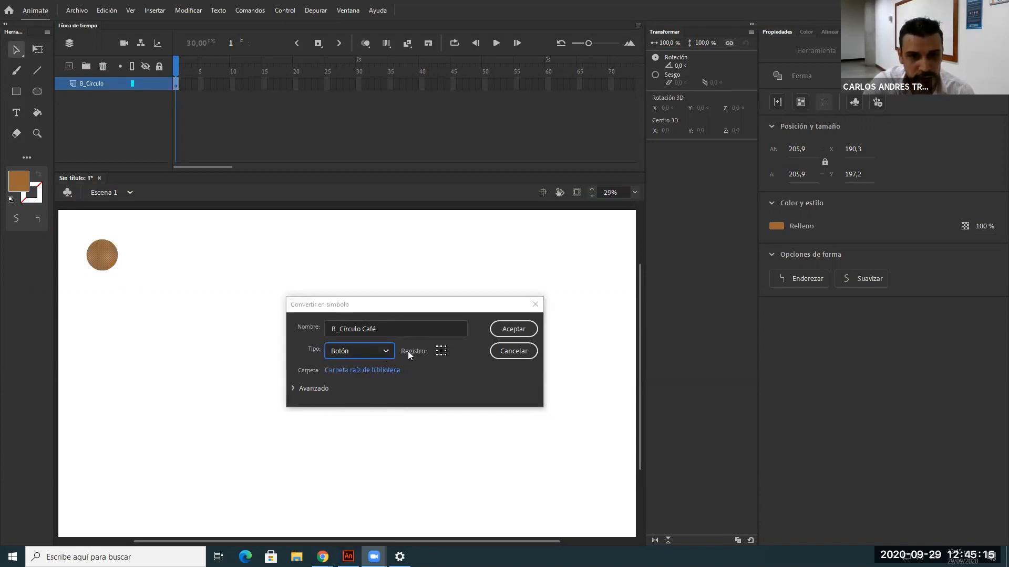
left_click(508, 329)
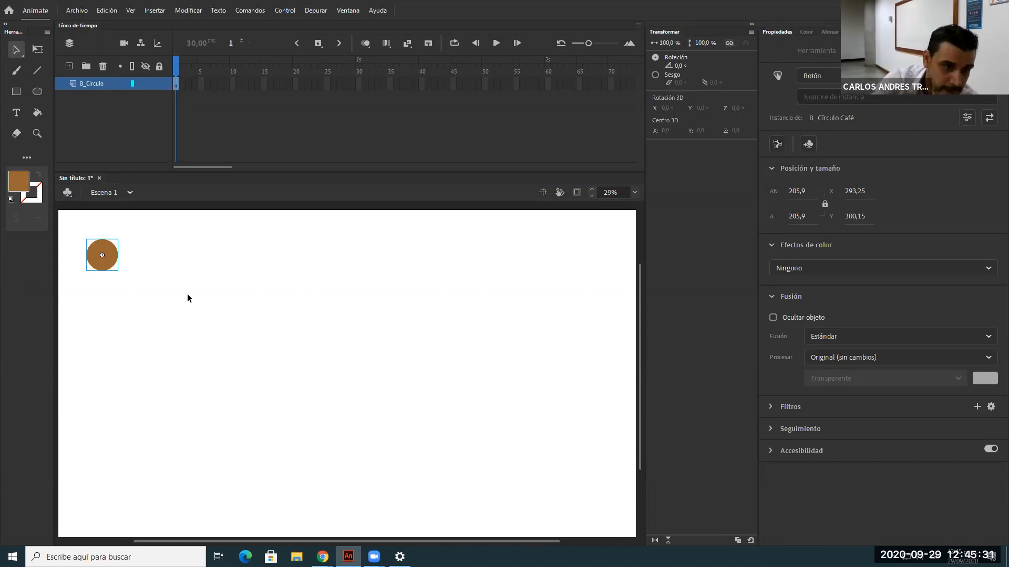
Step: Open the B_Círculo Café symbol for editing and widen its timeline frames to the maximum so the state names are readable
double_click(107, 268)
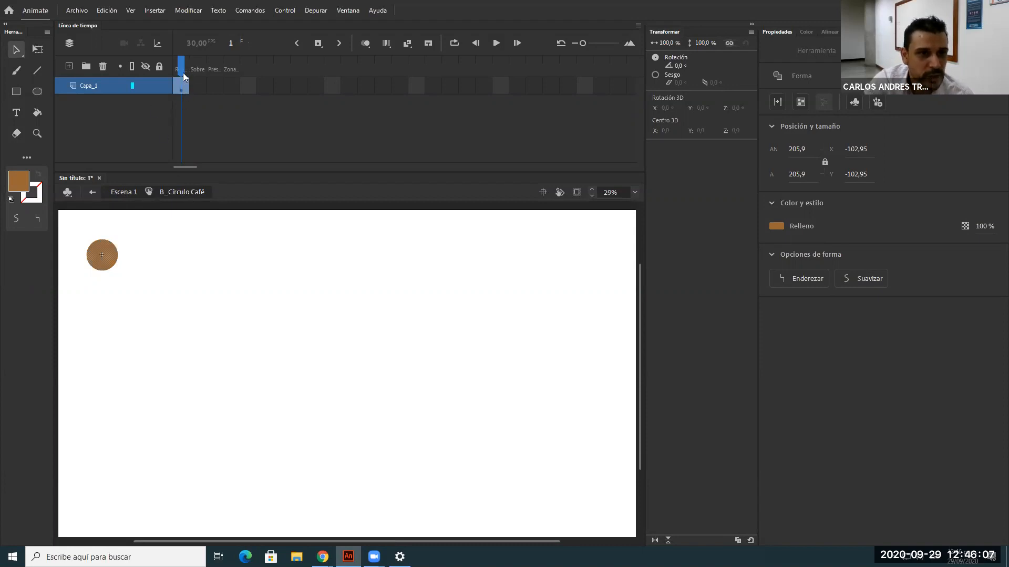
left_click(197, 85)
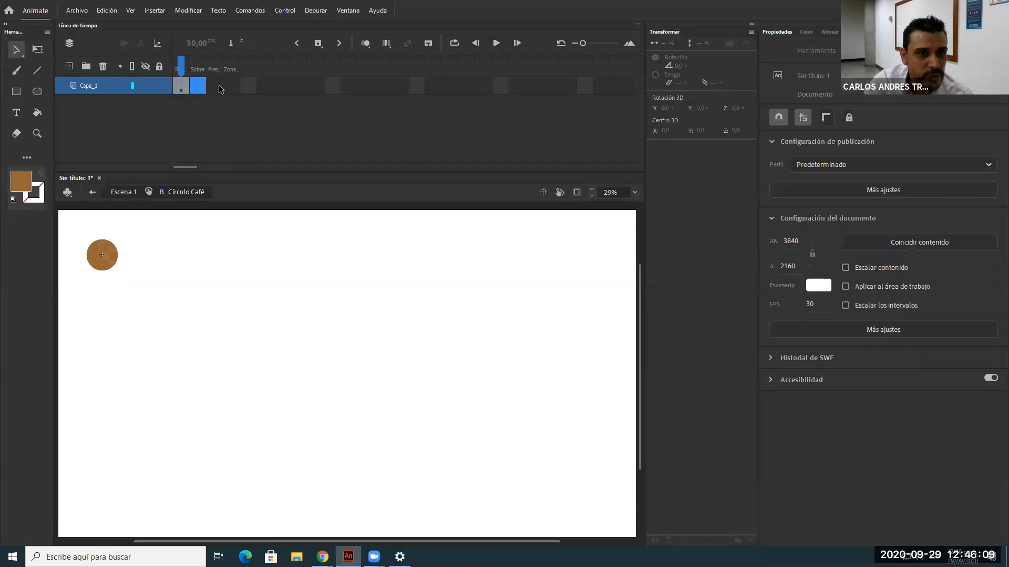
left_click(204, 85)
left_click(214, 86)
left_click(231, 86)
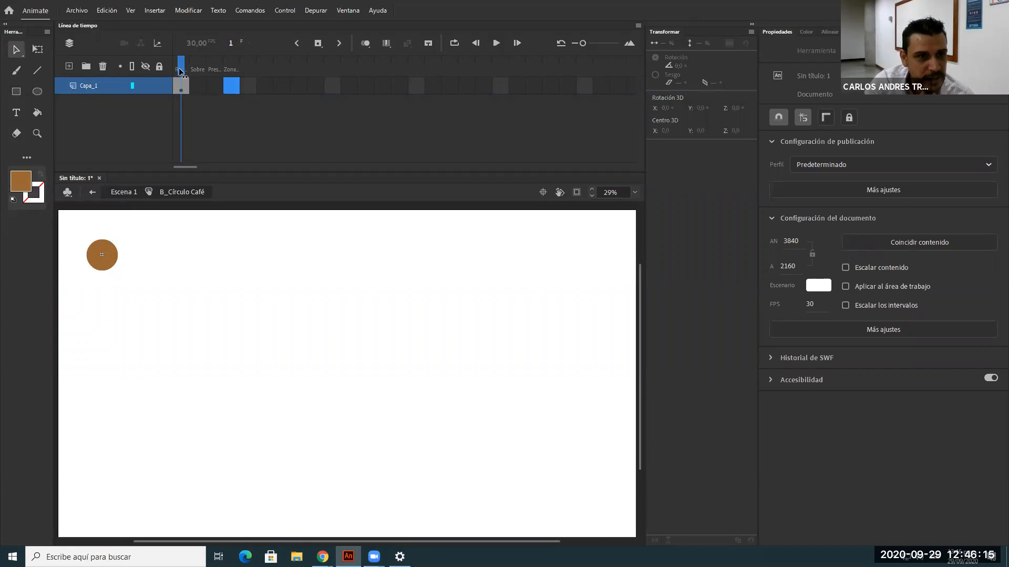
left_click_drag(582, 43, 616, 53)
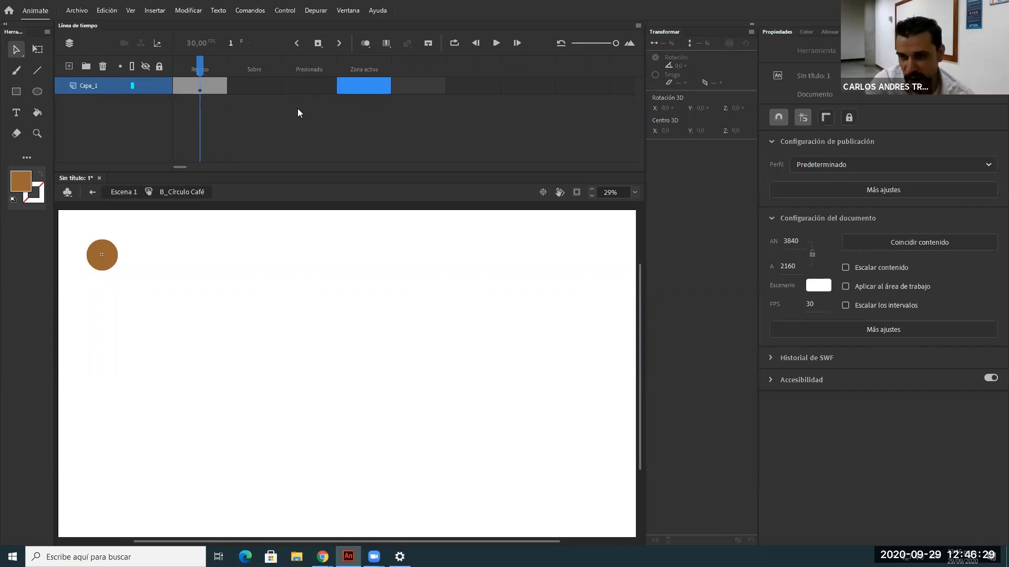
Step: Copy the Reposo frame and paste it into the Sobre, Presionado and Zona activa frames
right_click(202, 88)
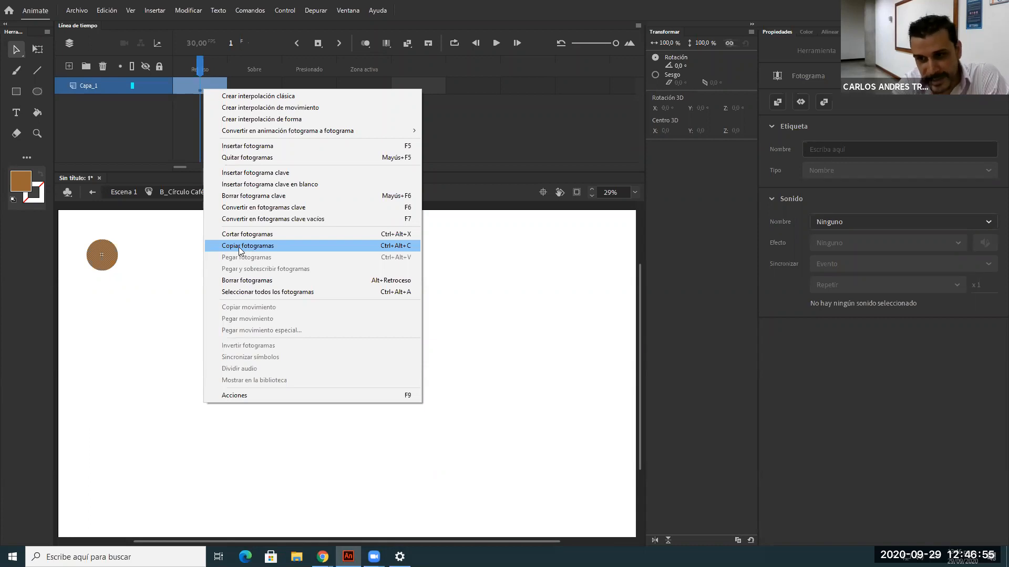
right_click(194, 82)
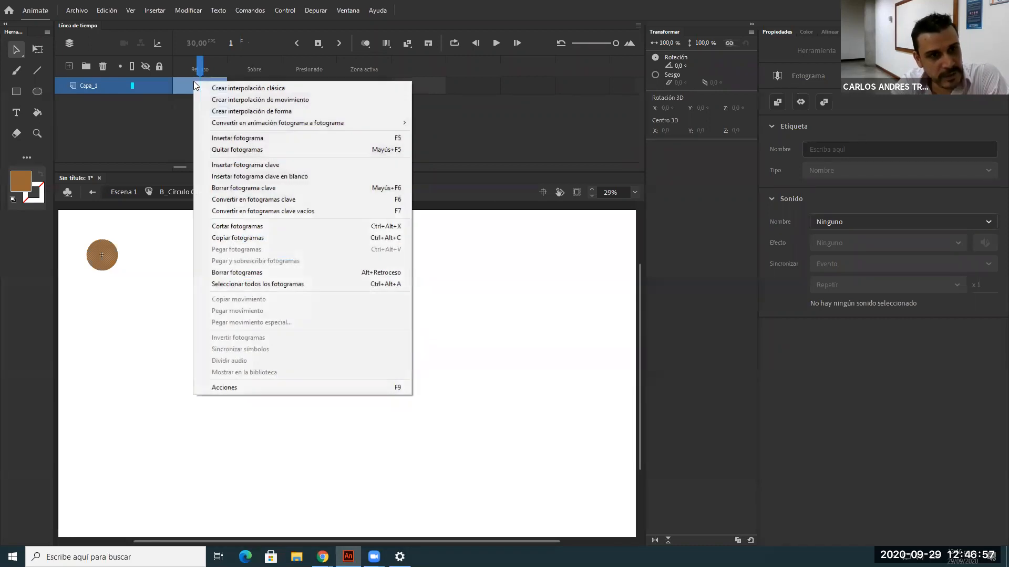
left_click(239, 240)
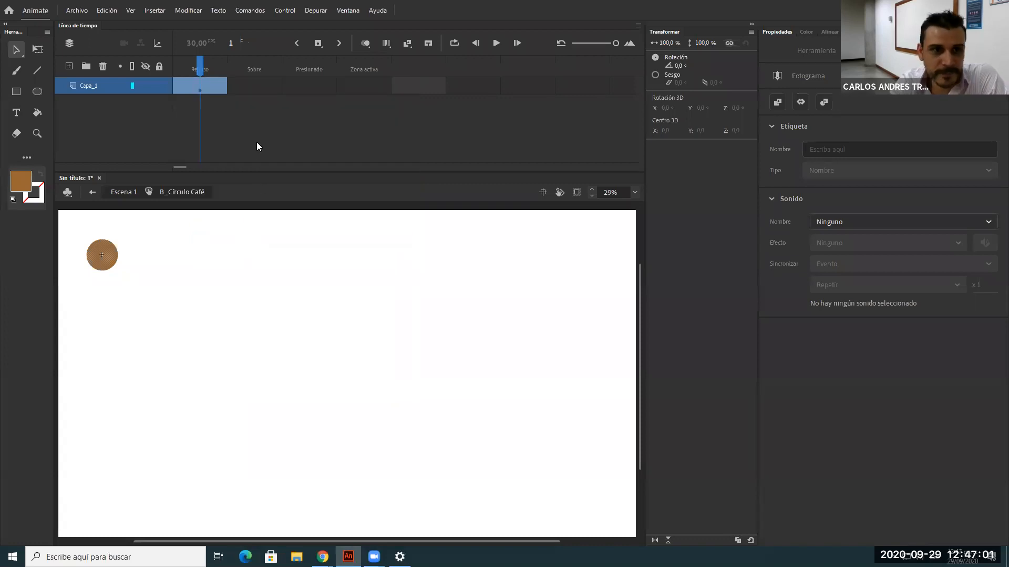
left_click(255, 84)
left_click(311, 86)
left_click(366, 87)
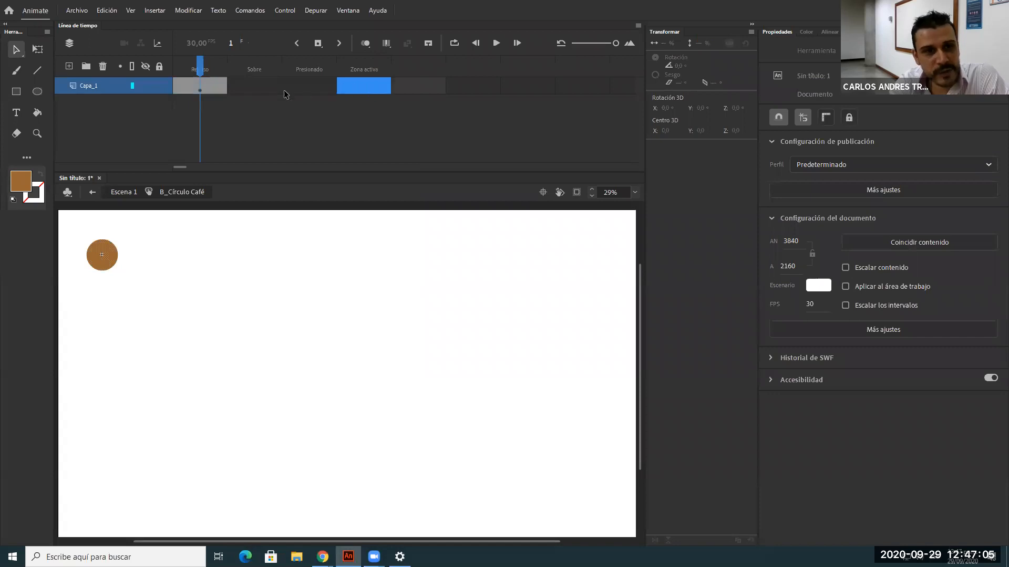
right_click(264, 86)
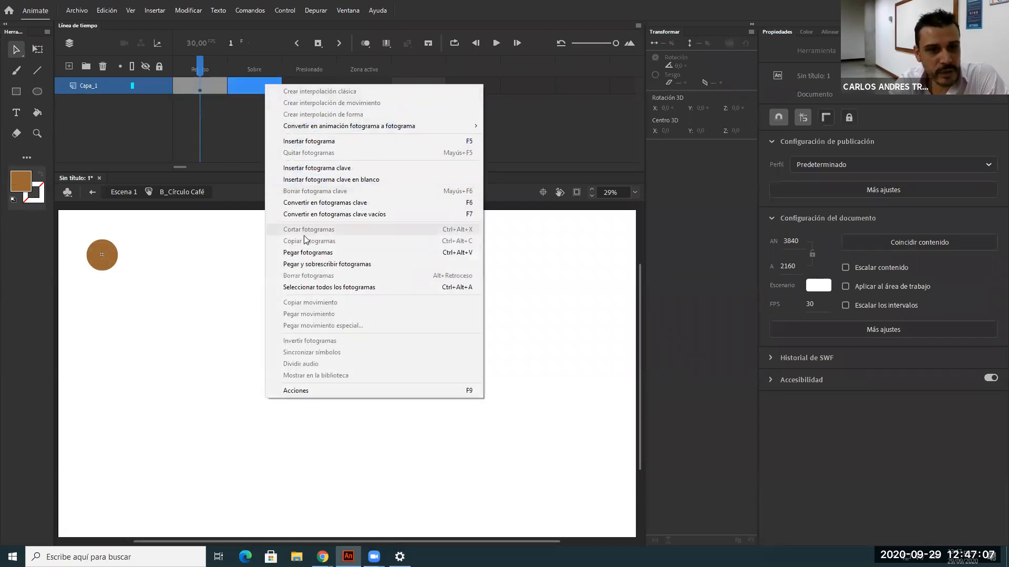
left_click(306, 253)
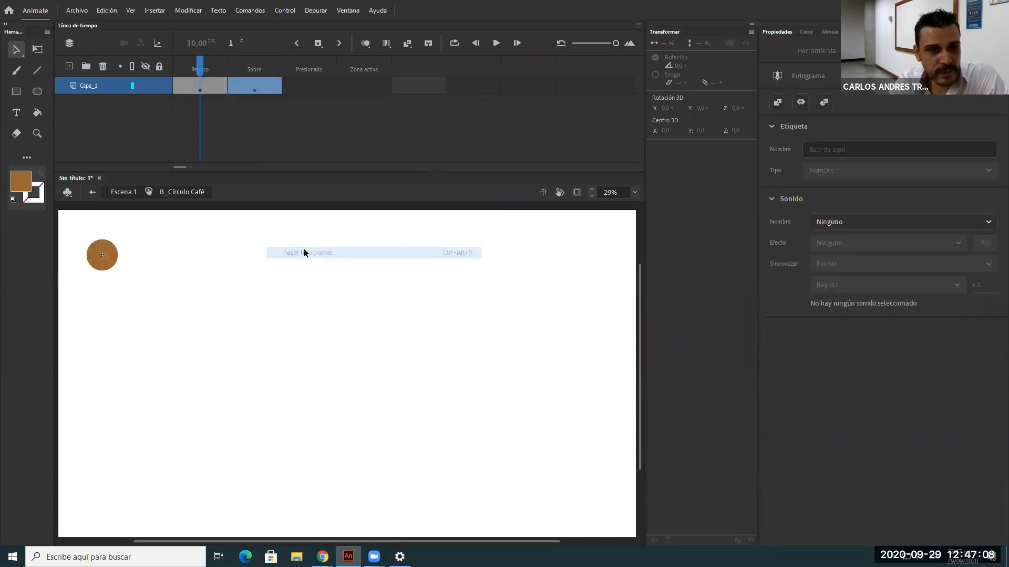
right_click(310, 85)
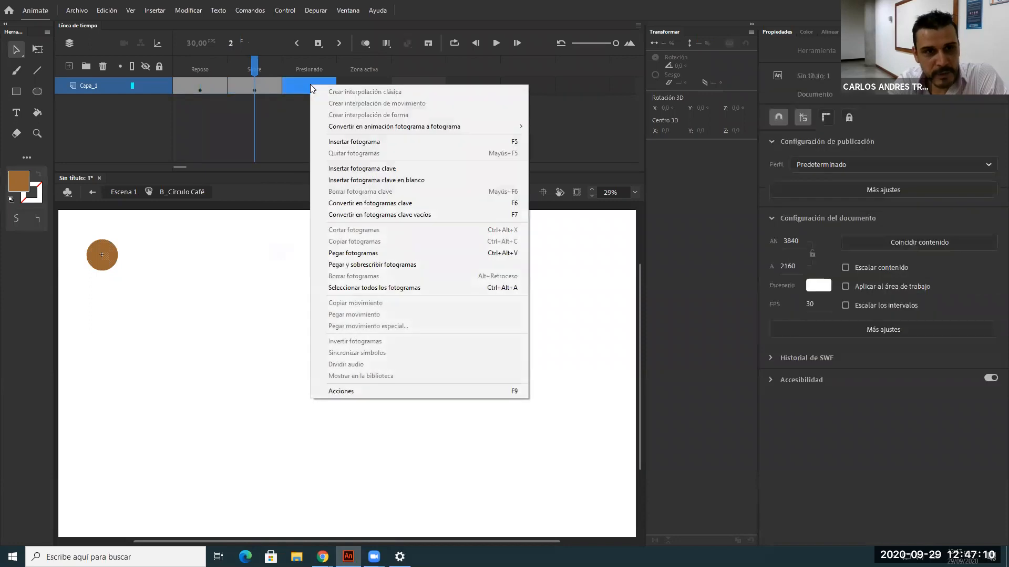
left_click(373, 253)
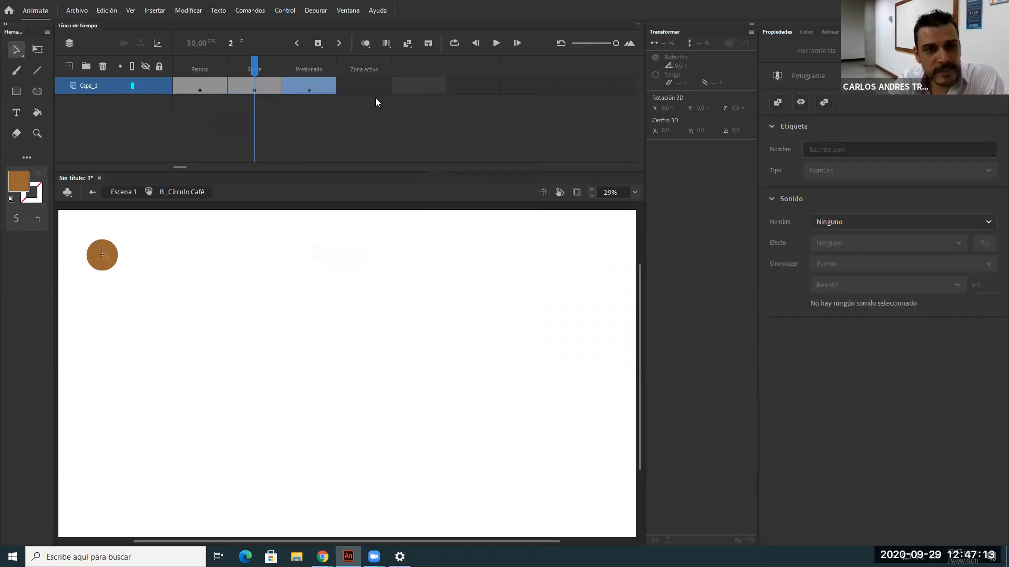
right_click(369, 84)
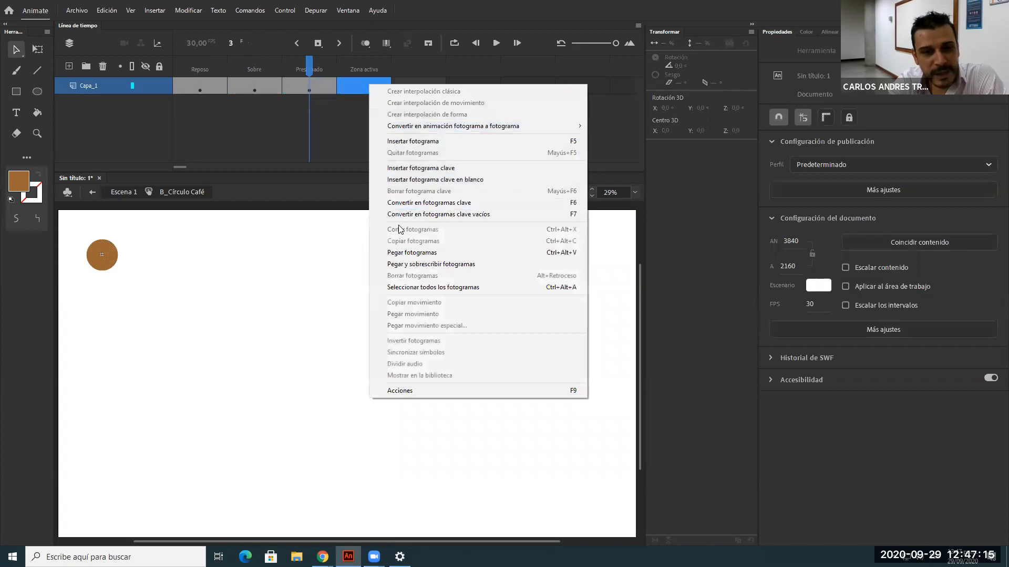
left_click(405, 254)
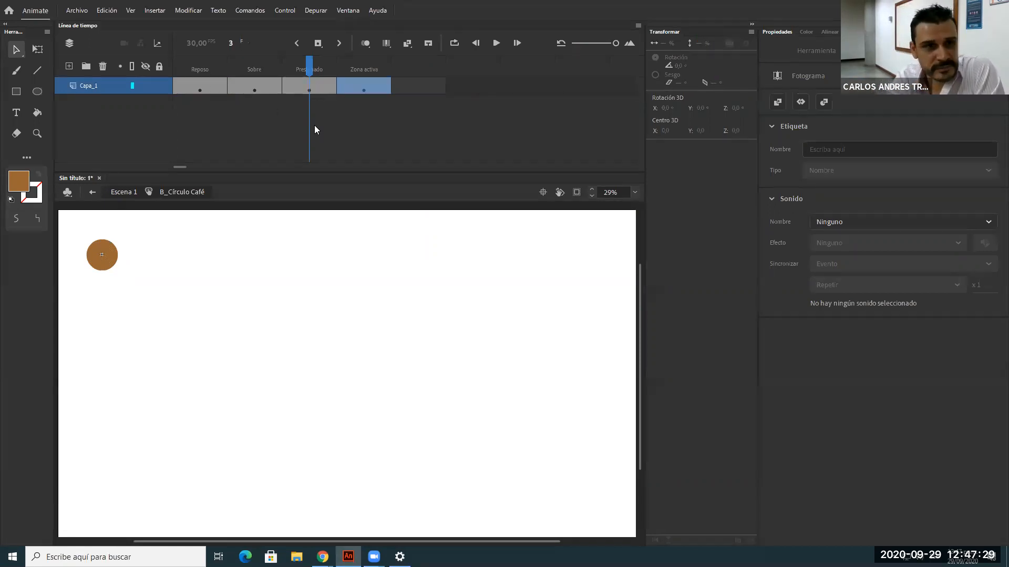
Step: Review the circle in each of the button's four state frames: Reposo, Sobre, Presionado and Zona activa
left_click(259, 87)
left_click(205, 83)
left_click(251, 86)
left_click(304, 87)
left_click(355, 88)
left_click(328, 88)
left_click(232, 91)
left_click(219, 86)
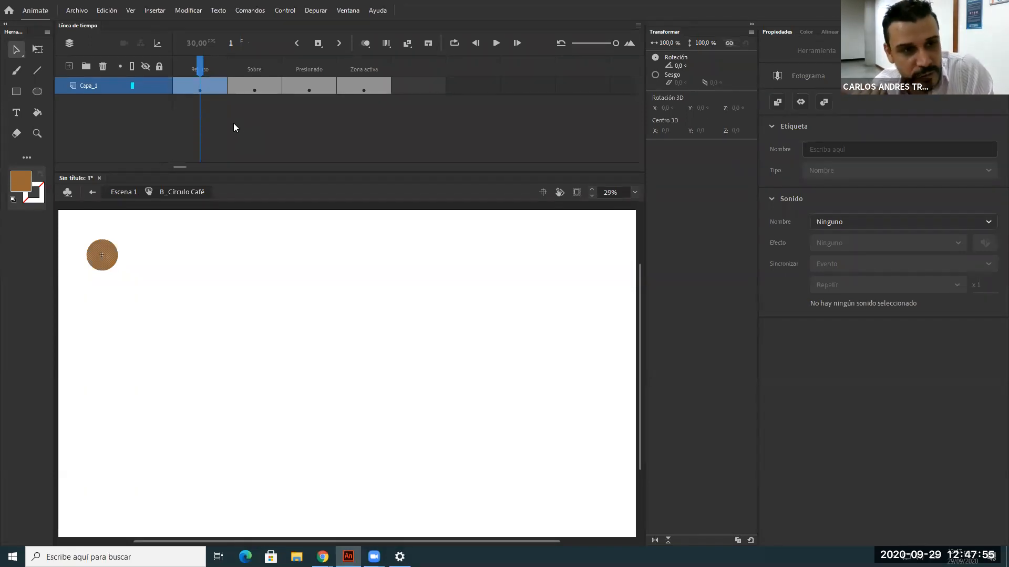
left_click(249, 87)
left_click(293, 87)
left_click(365, 85)
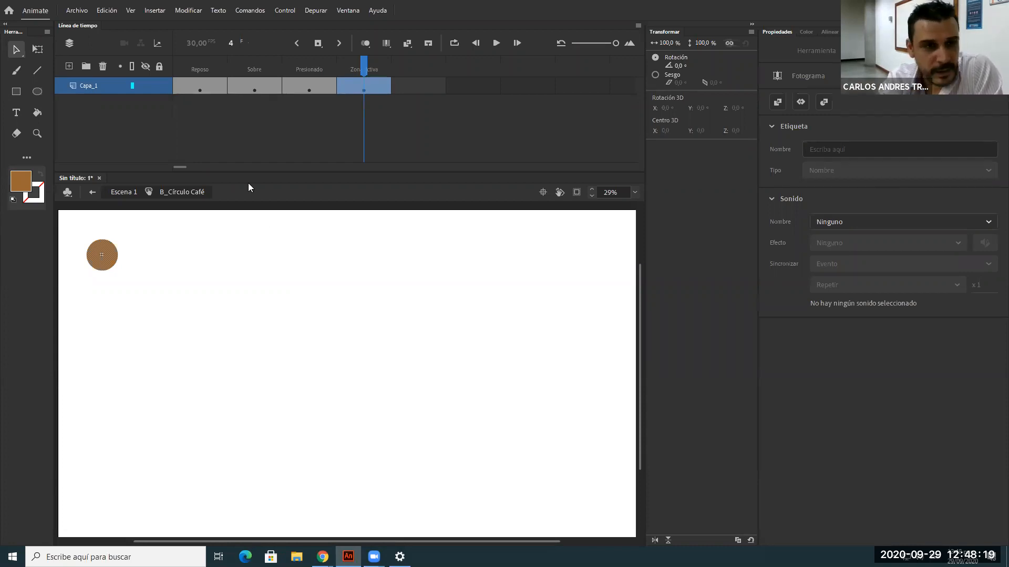
left_click(203, 80)
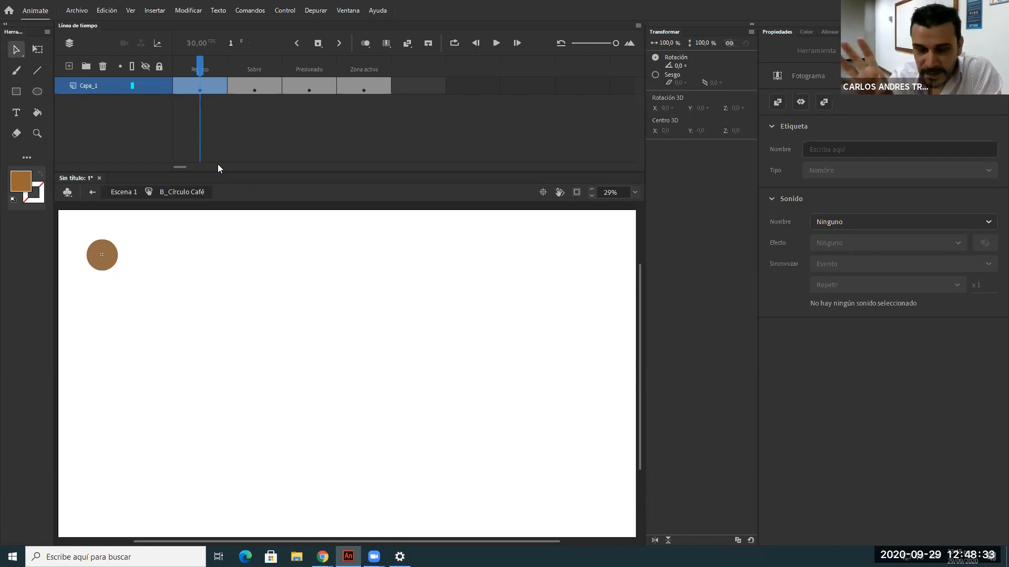
Step: Change the circle's fill in the Sobre frame to bright green #66FF00
left_click(243, 85)
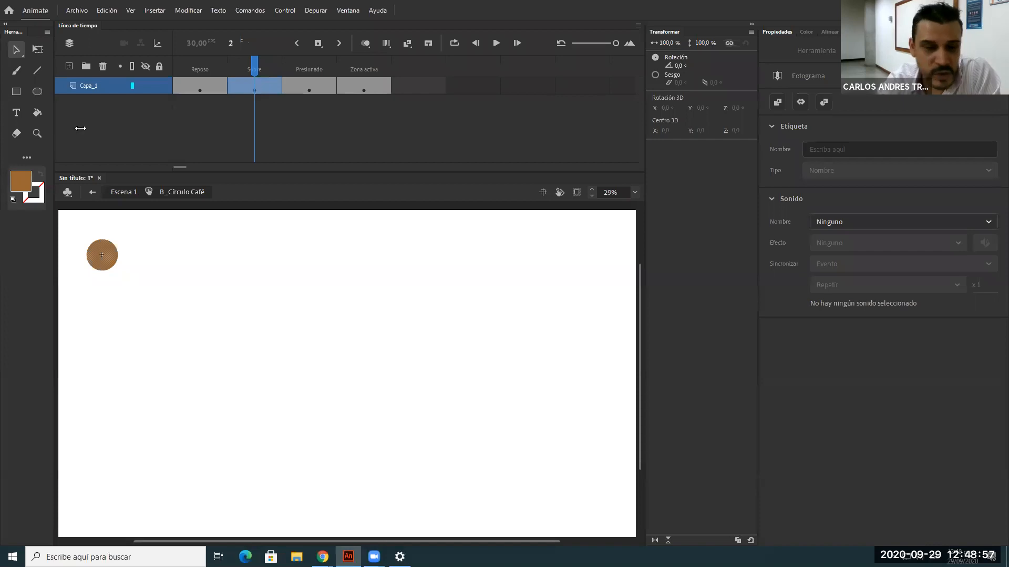
left_click(21, 181)
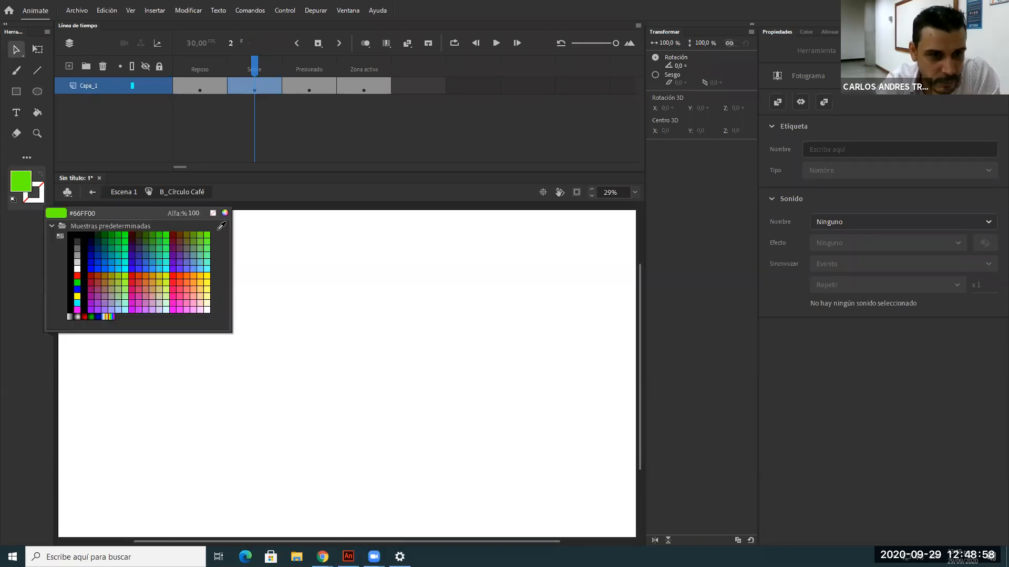
left_click(207, 236)
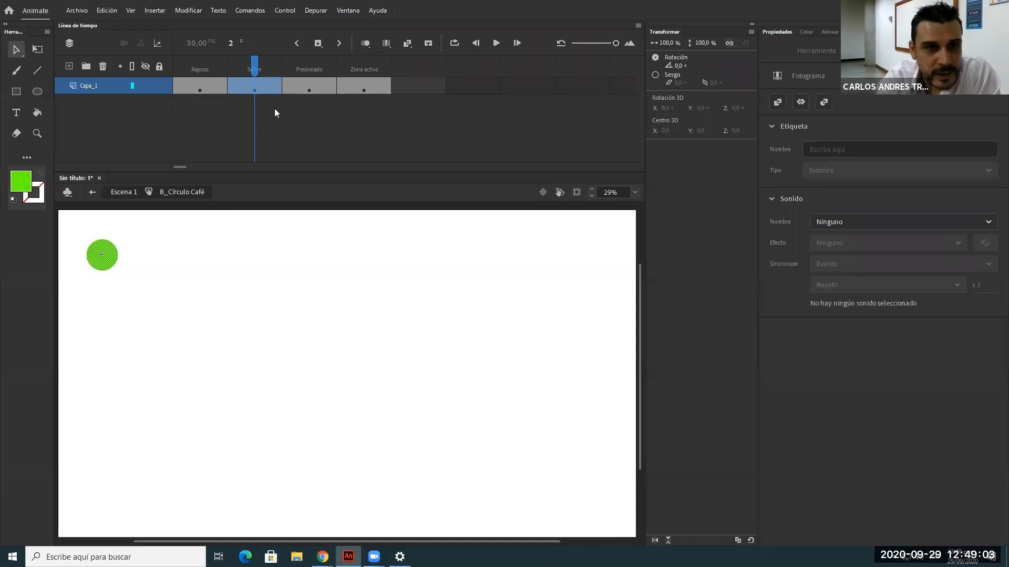
Step: Change the circle's fill in the Presionado frame to red and shrink it about its center to about 53%
left_click(317, 80)
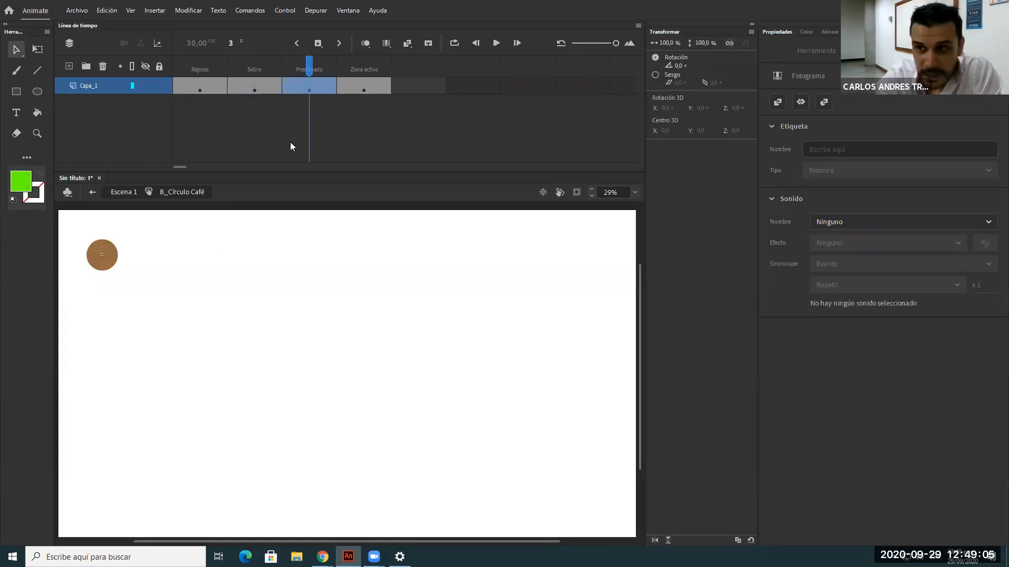
left_click(111, 256)
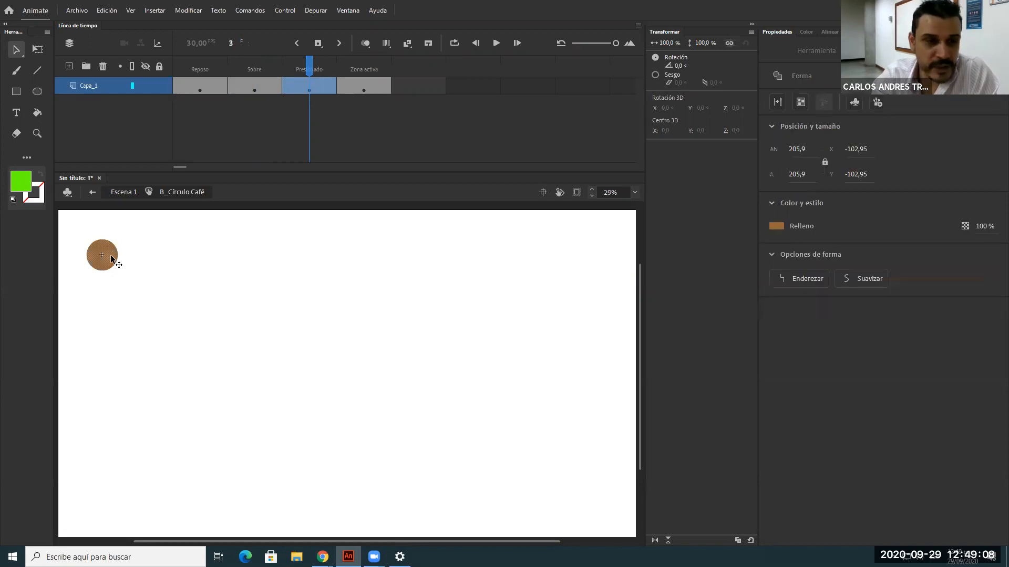
left_click(19, 184)
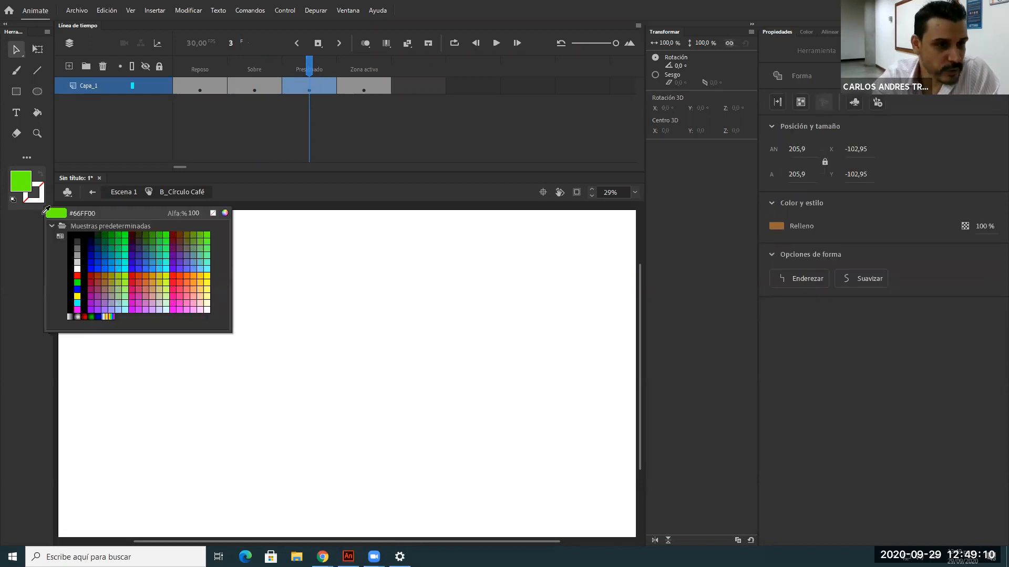
left_click(89, 272)
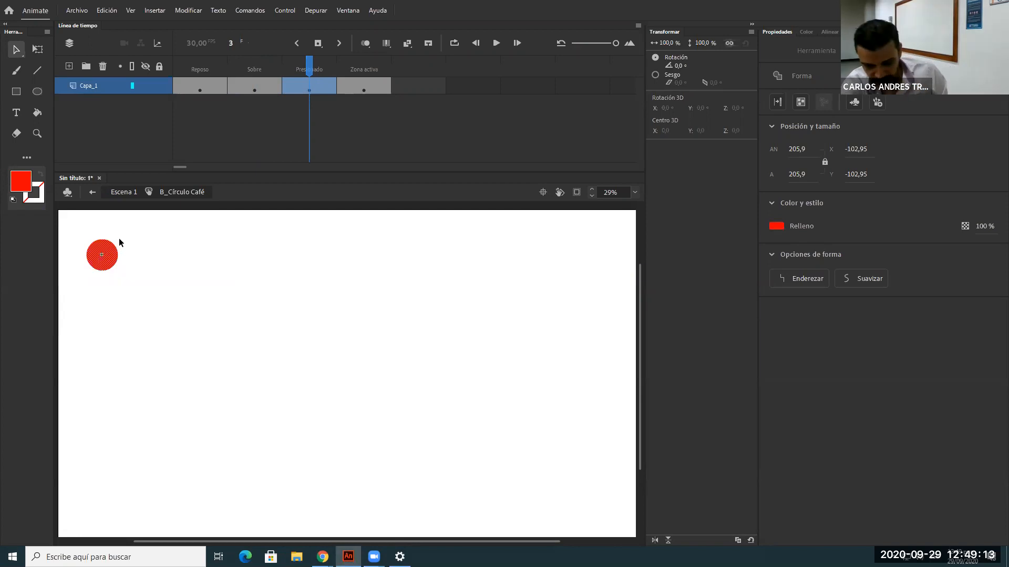
key("q")
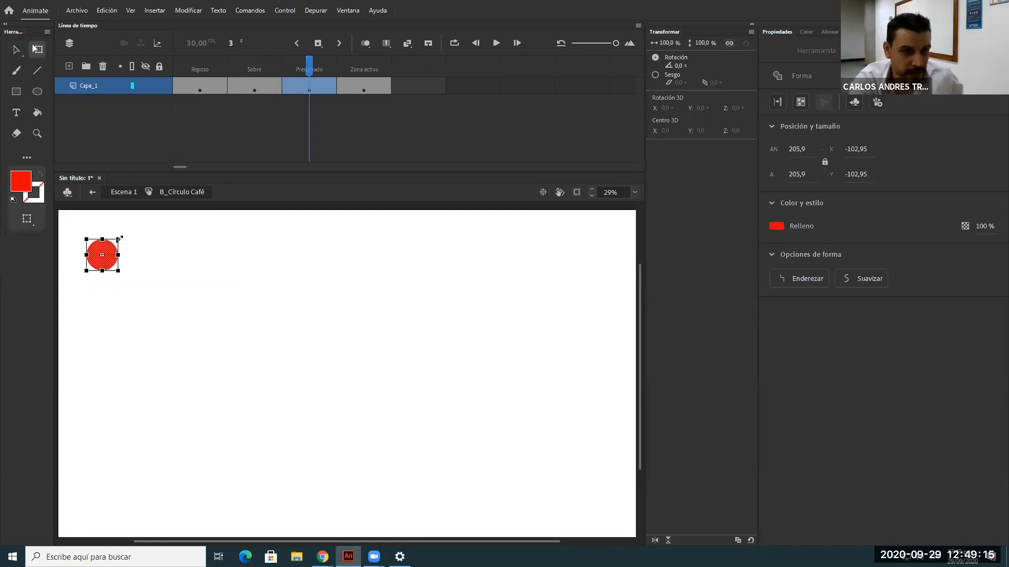
left_click_drag(118, 239, 112, 245)
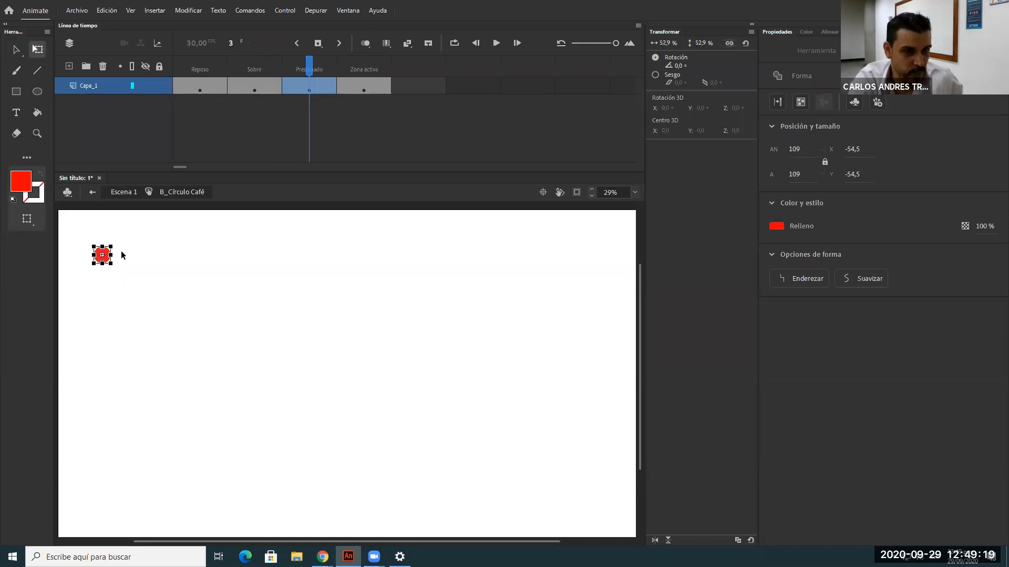
Step: Review the circle in the Reposo, Sobre, Presionado and Zona activa frames of the B_Círculo Café button
left_click(383, 87)
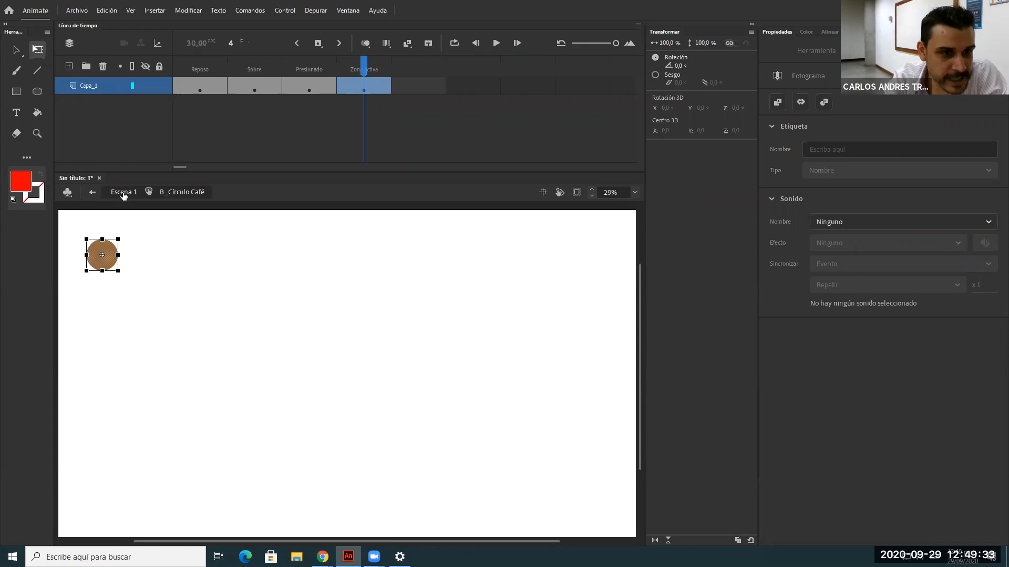
left_click(208, 86)
left_click(245, 85)
left_click(320, 85)
left_click(208, 85)
left_click(373, 89)
left_click(253, 91)
left_click(299, 84)
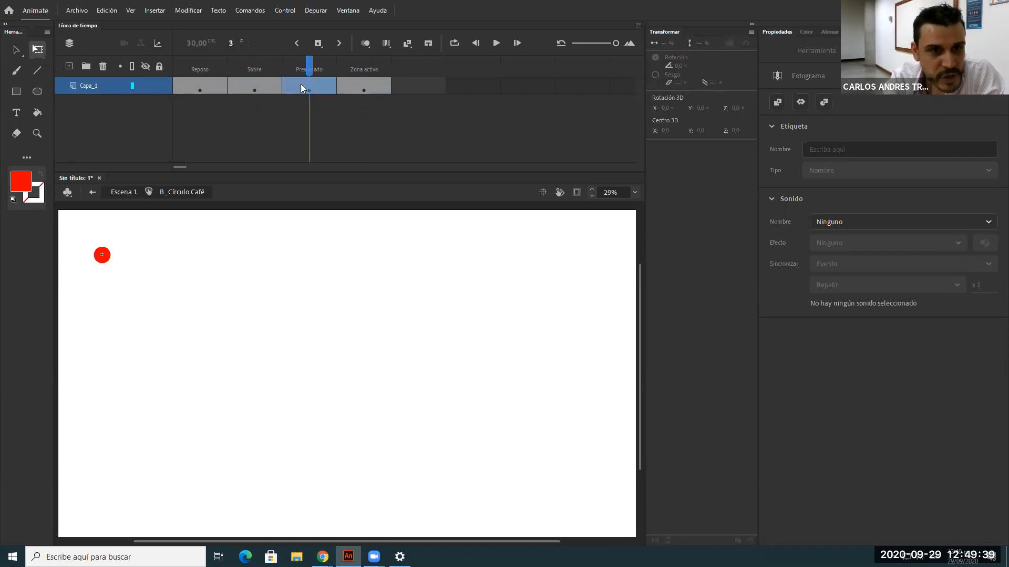
left_click(242, 89)
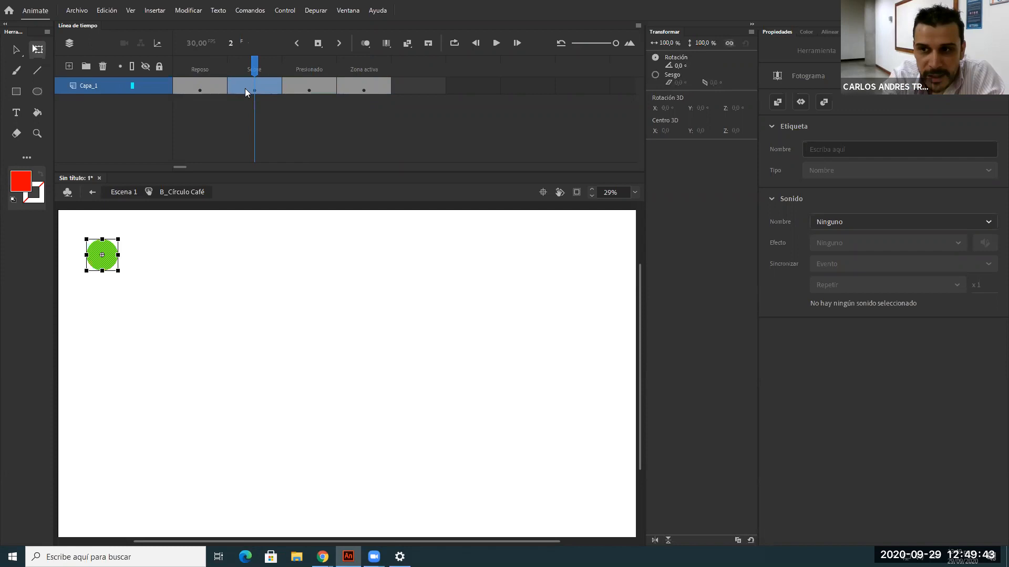
left_click(311, 87)
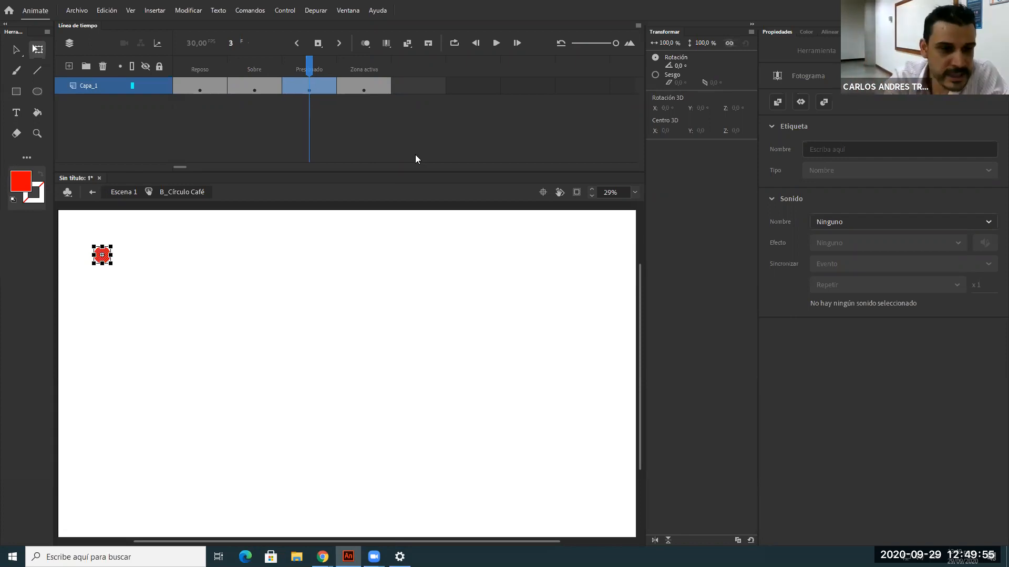
Step: Return to Escena 1, run the movie test and try out the circle button's pressed state
left_click(124, 192)
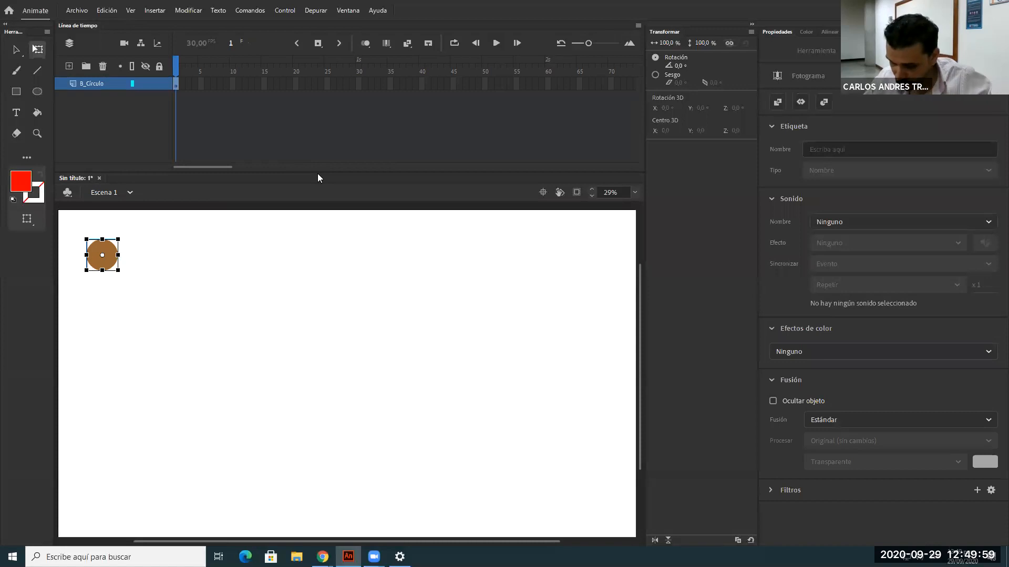
key("ctrl+Return")
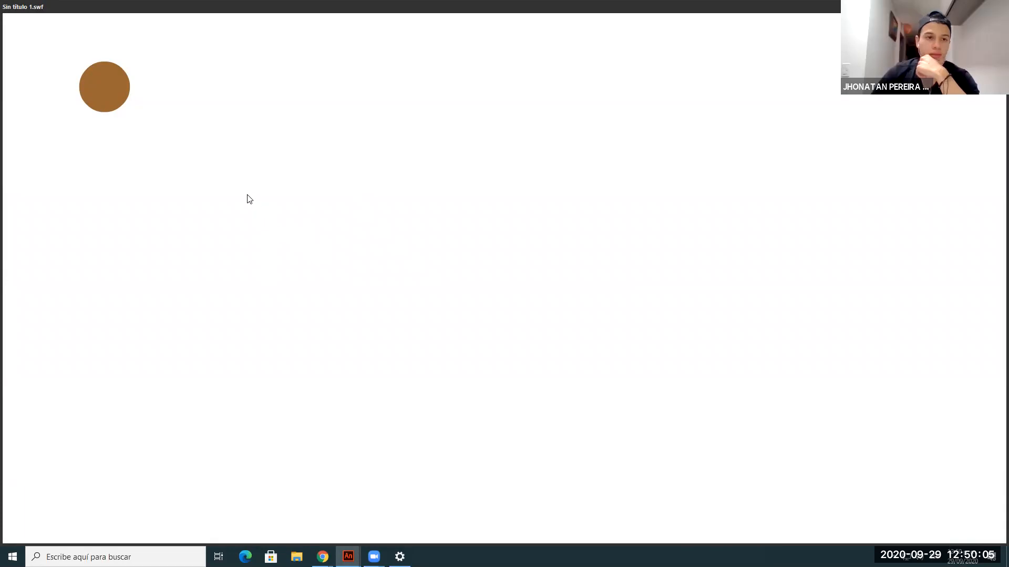
left_click(110, 91)
left_click(109, 92)
left_click(110, 92)
left_click(110, 92)
left_click(110, 92)
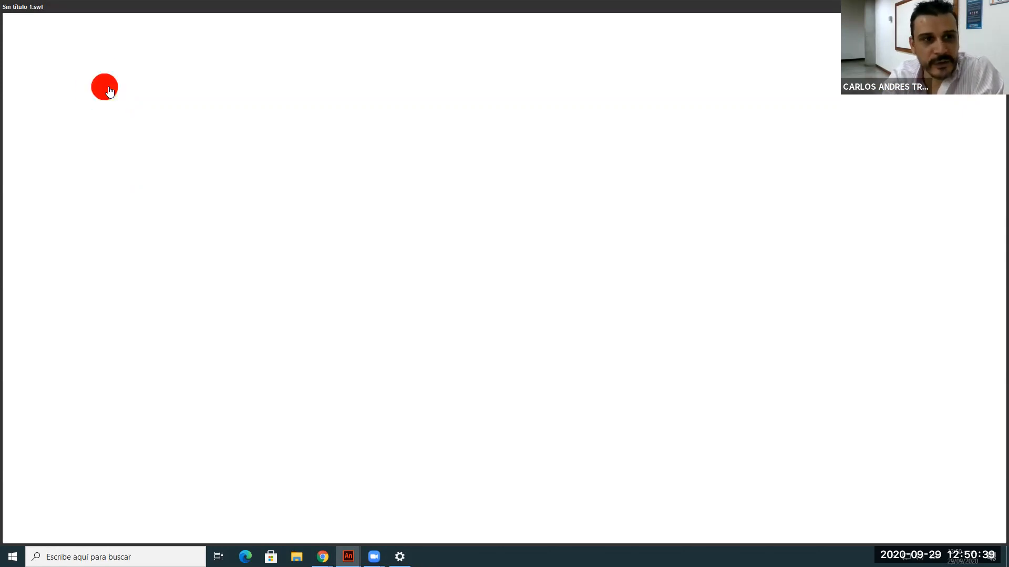
left_click(110, 91)
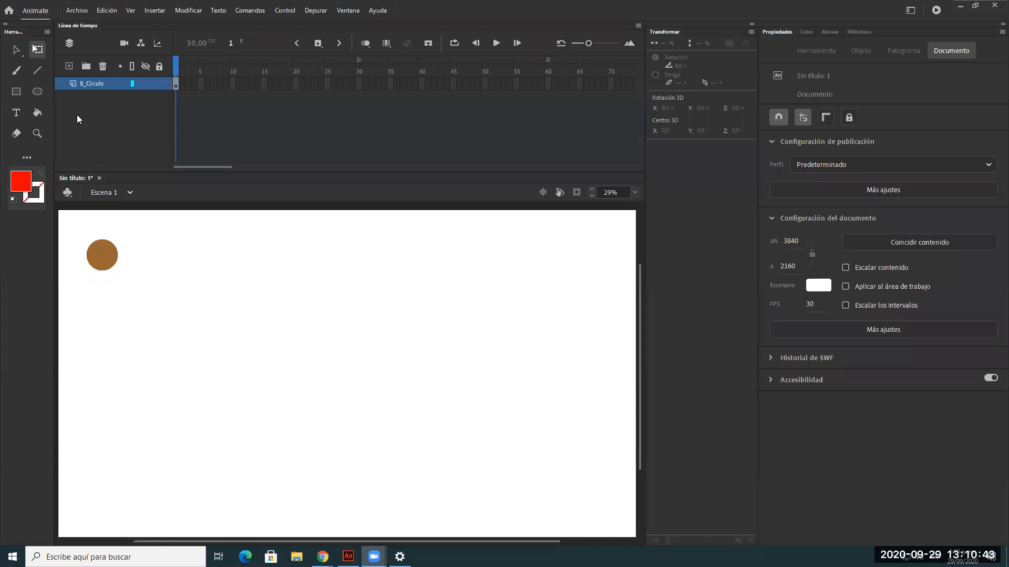
Step: Add a new layer above B_Círculo and name it B_Imagen
left_click(68, 66)
double_click(87, 84)
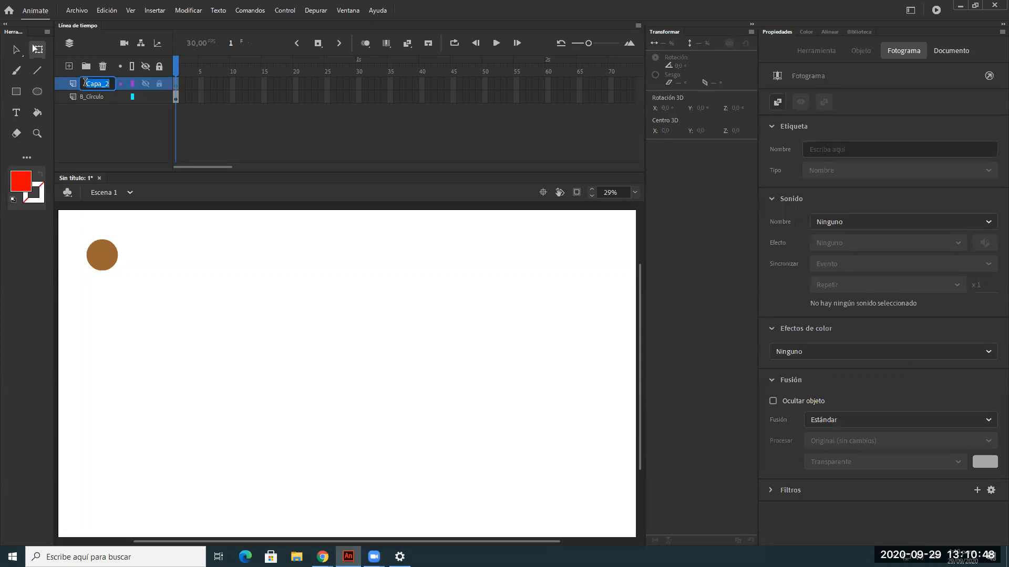
type("B_")
type("Imagen")
key("Return")
key("ctrl+r")
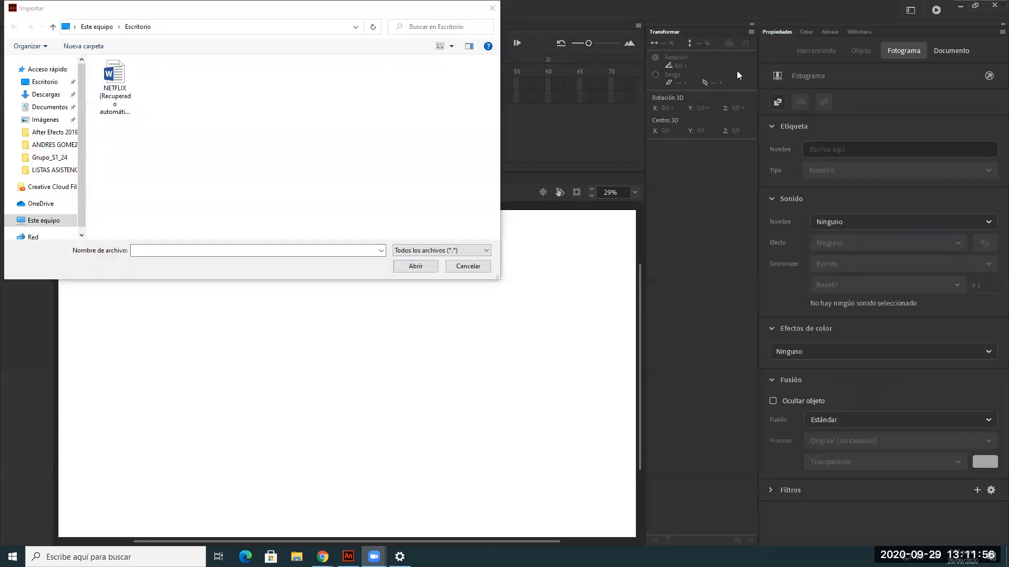
left_click(42, 120)
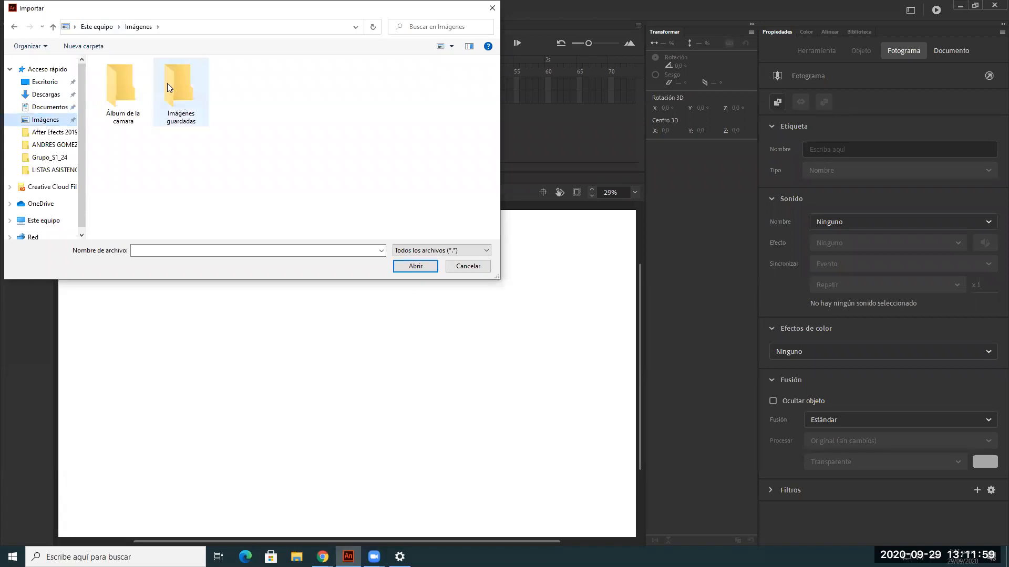
double_click(120, 89)
left_click(49, 121)
left_click(47, 107)
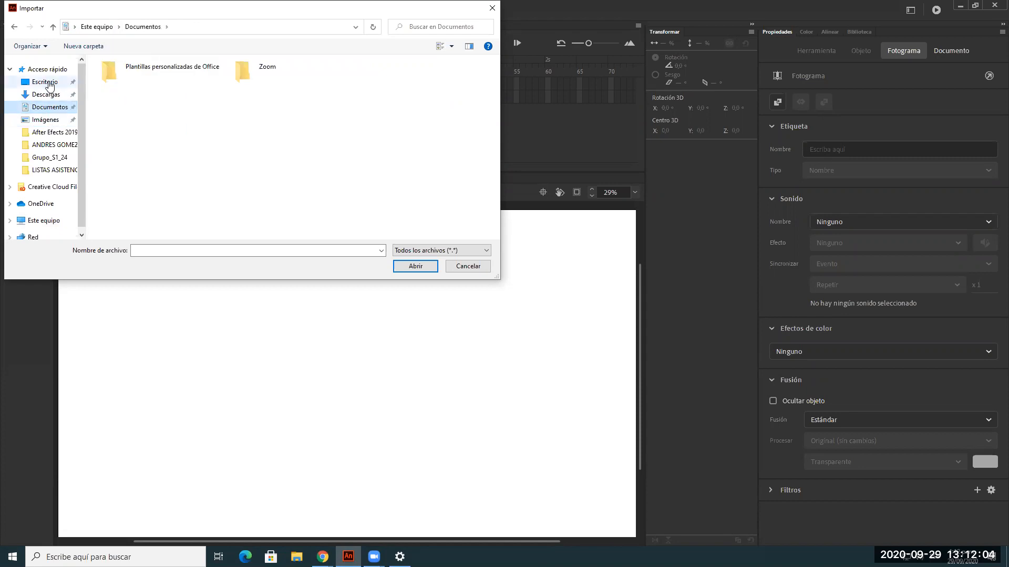
left_click(45, 82)
Step: Switch to Chrome and save the "Cómo tramitar una PQRSF" news picture from funlam.edu.co to Escritorio as a PNG image
left_click(322, 556)
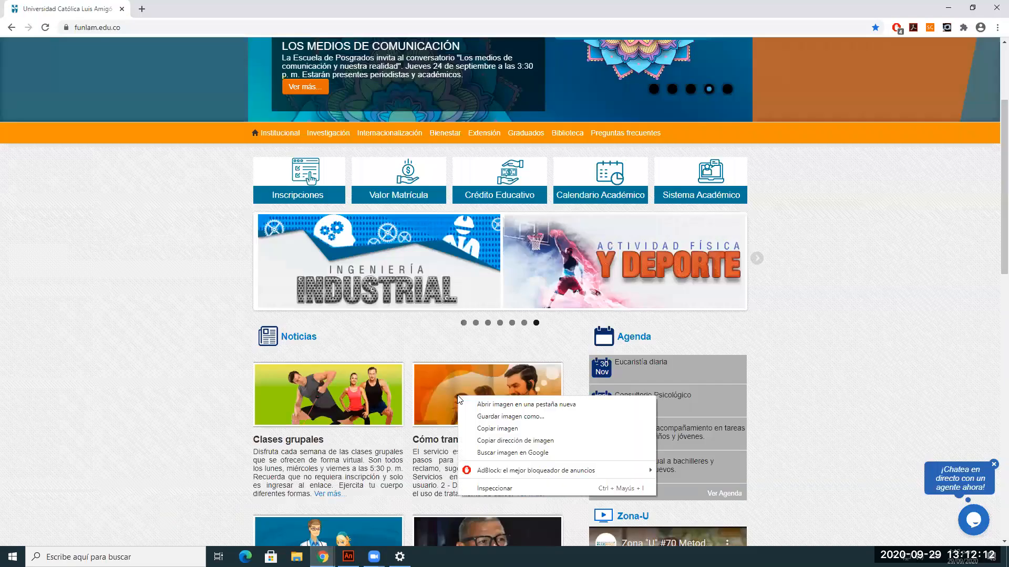
left_click(480, 414)
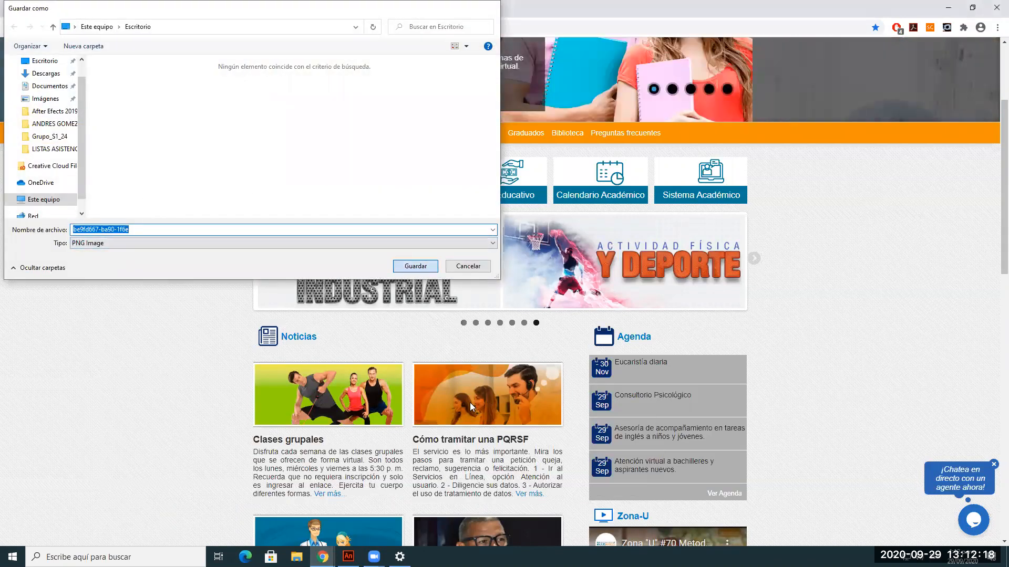
key("Return")
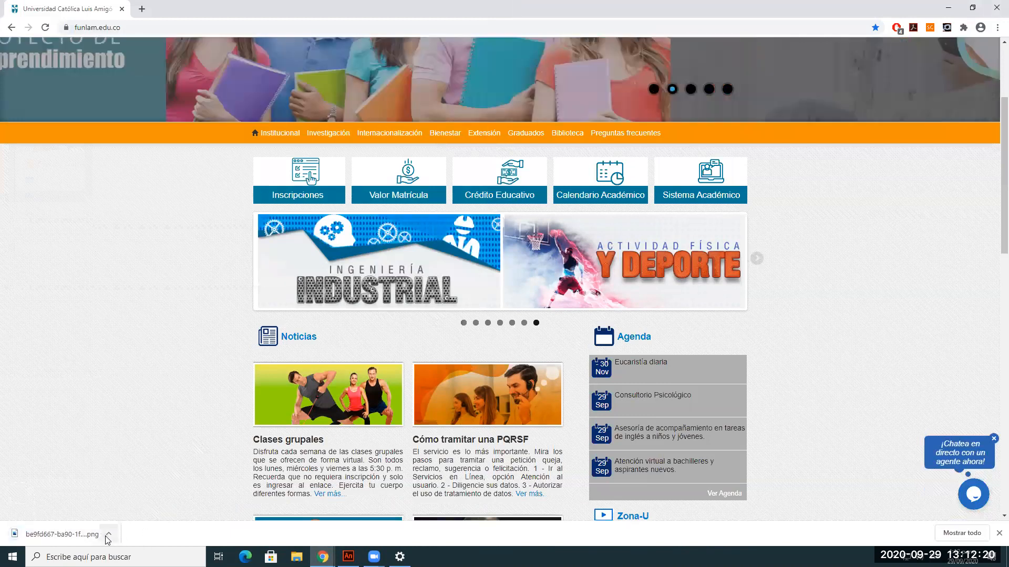
Step: Show the downloaded picture in its folder, view it in Fotos and put both windows away
left_click(108, 536)
left_click(144, 498)
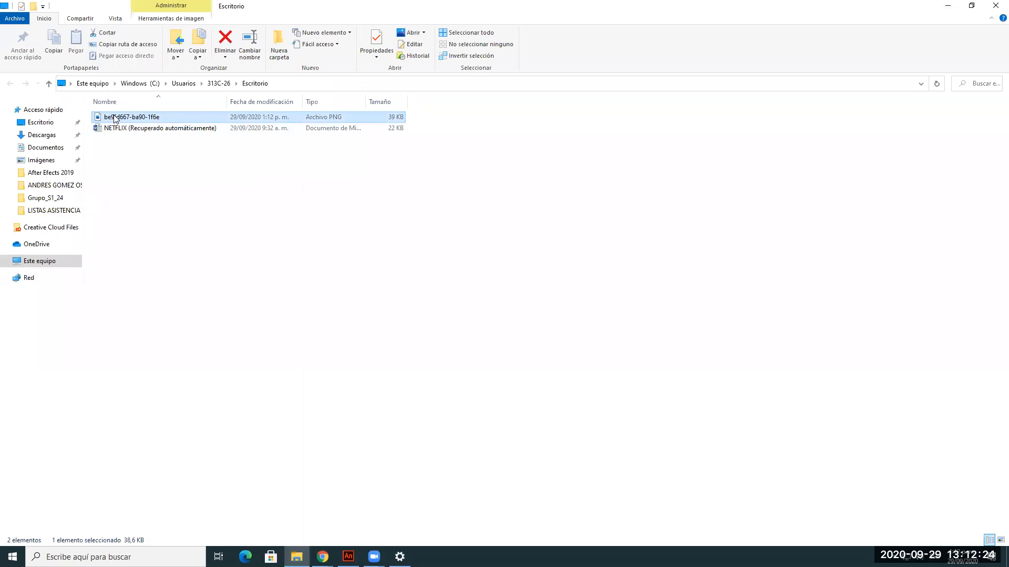
double_click(114, 118)
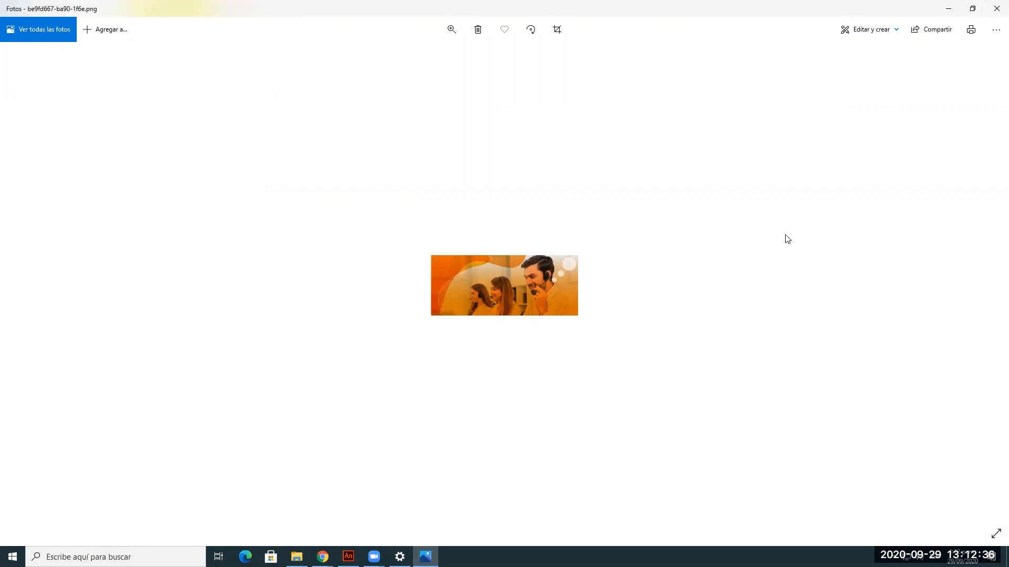
left_click(994, 11)
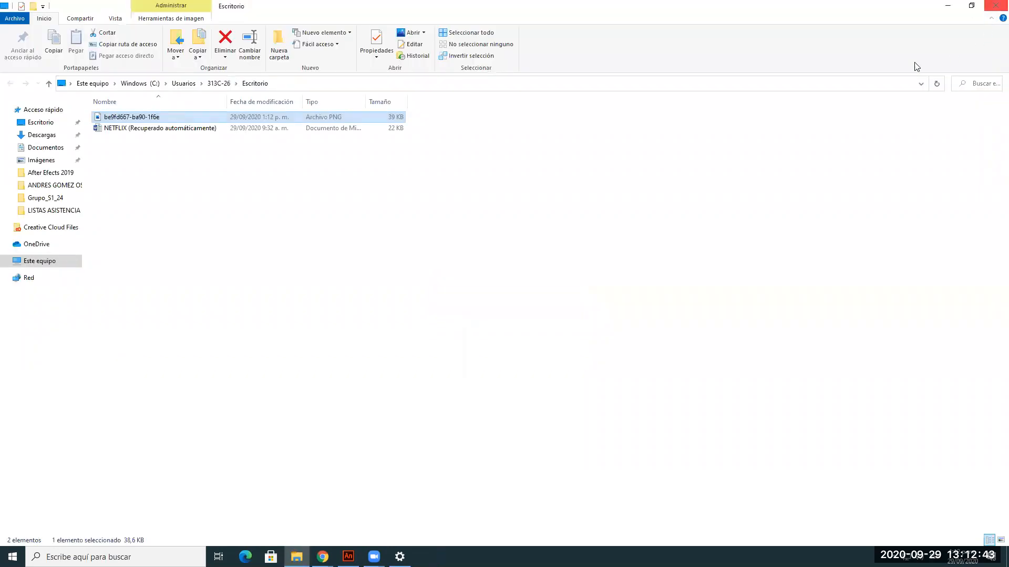
left_click(944, 8)
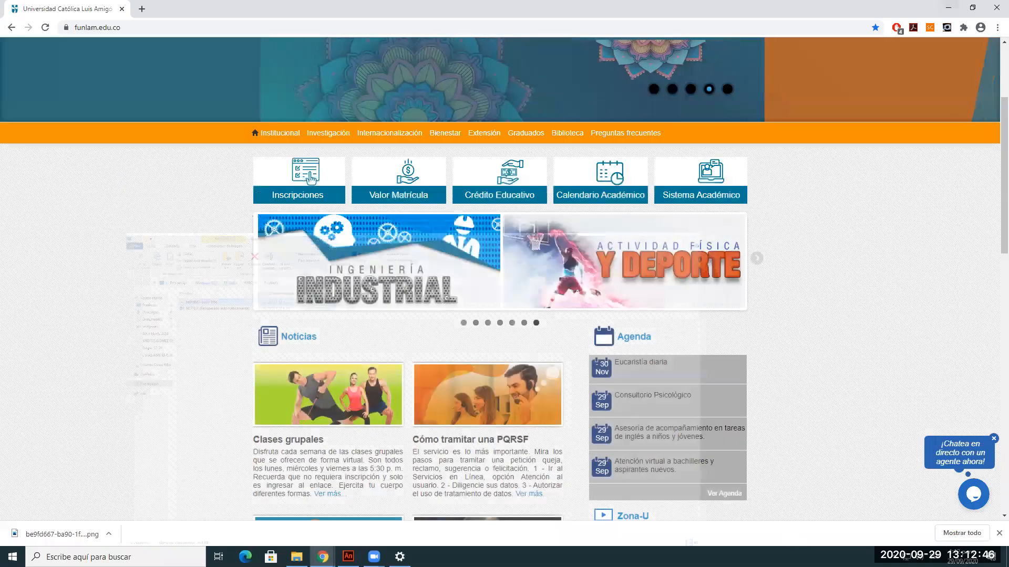
Step: Switch back to Animate and import be9fd667-ba90-1f6e.png from Escritorio onto the B_Imagen layer
left_click(348, 556)
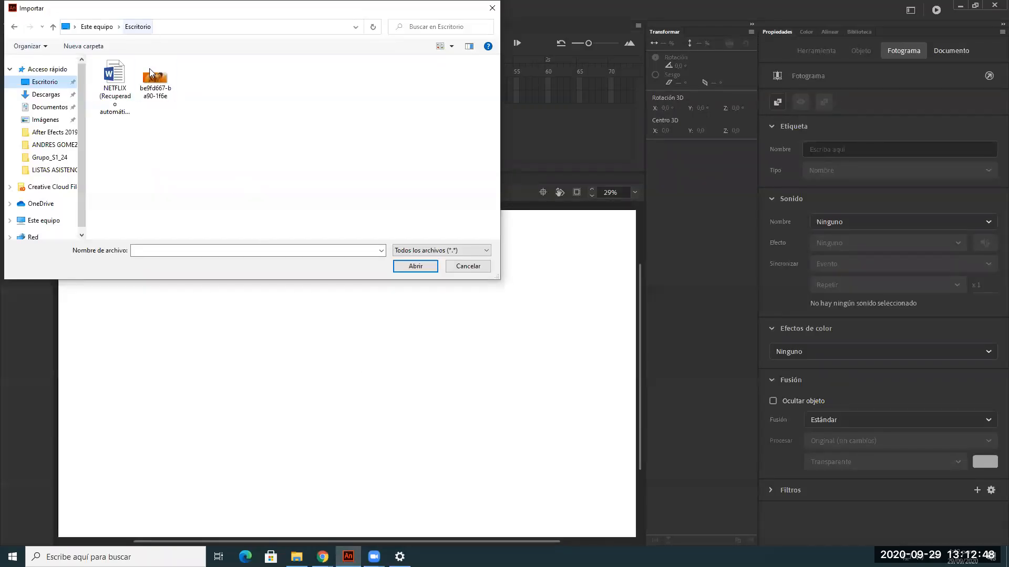
left_click(467, 266)
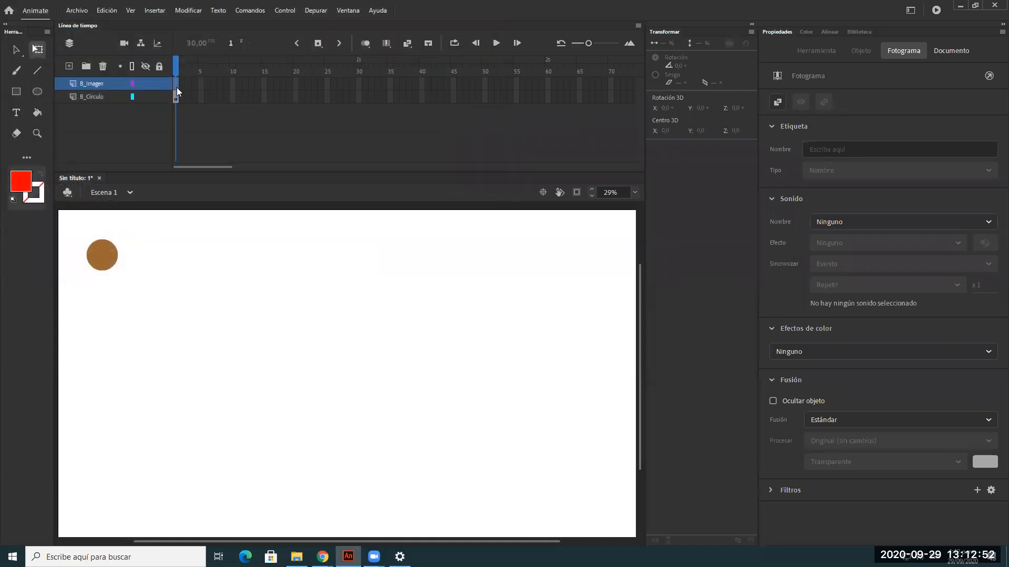
key("ctrl+r")
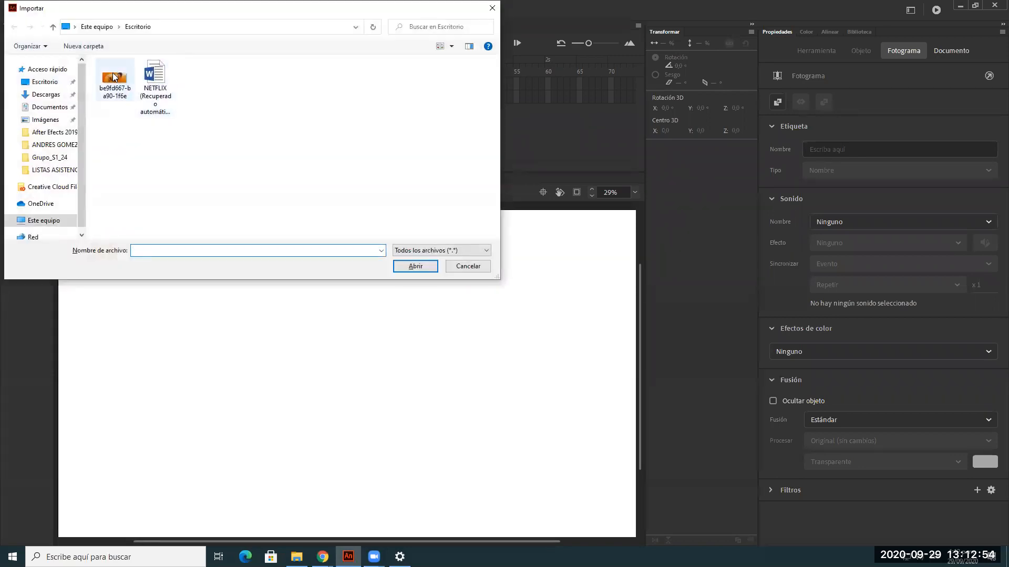
left_click(396, 264)
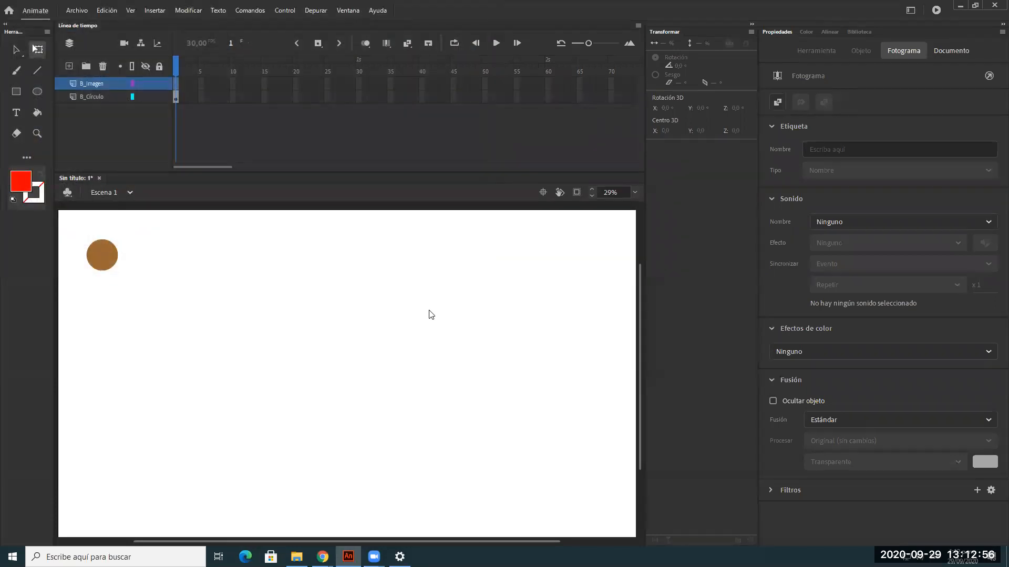
left_click(414, 369)
left_click(367, 371)
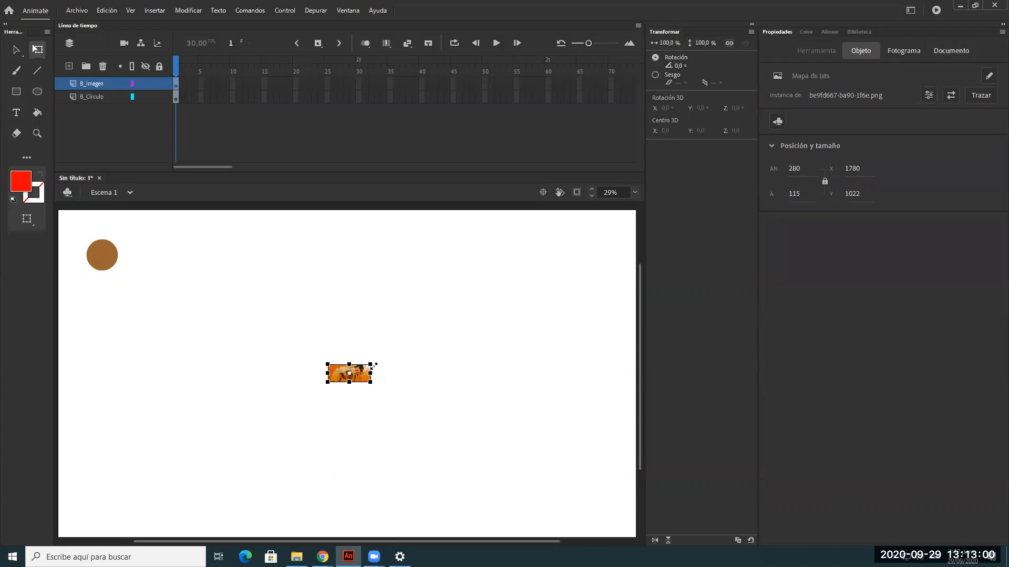
Step: Enlarge the imported image proportionally to about 702 × 288 and place it below the circle at about X 190, Y 1416
key("shift+Up")
key("shift+Up")
key("shift+Up")
key("shift+Down")
key("shift+Down")
key("shift+Down")
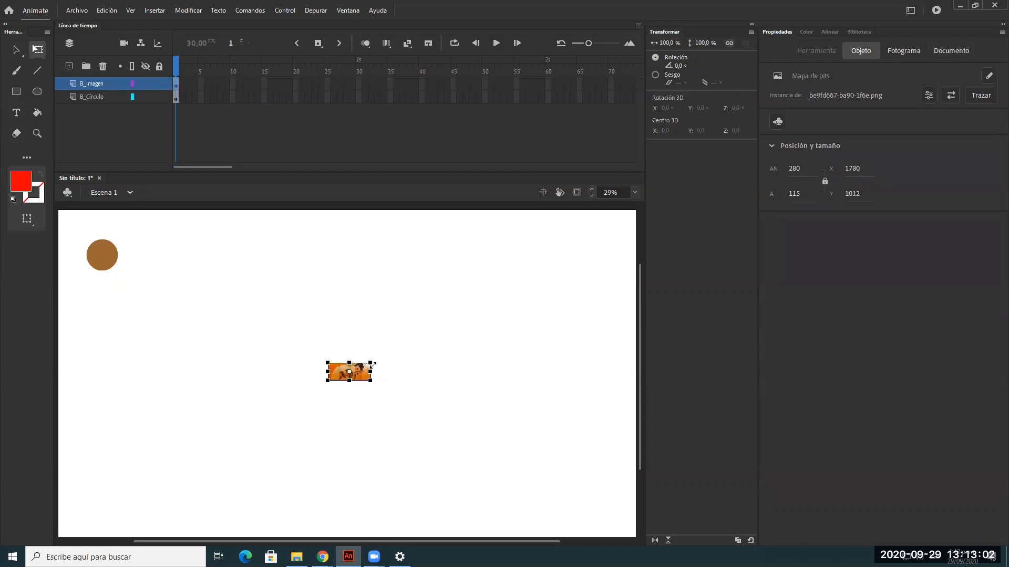
left_click_drag(371, 363, 179, 455)
left_click(491, 395)
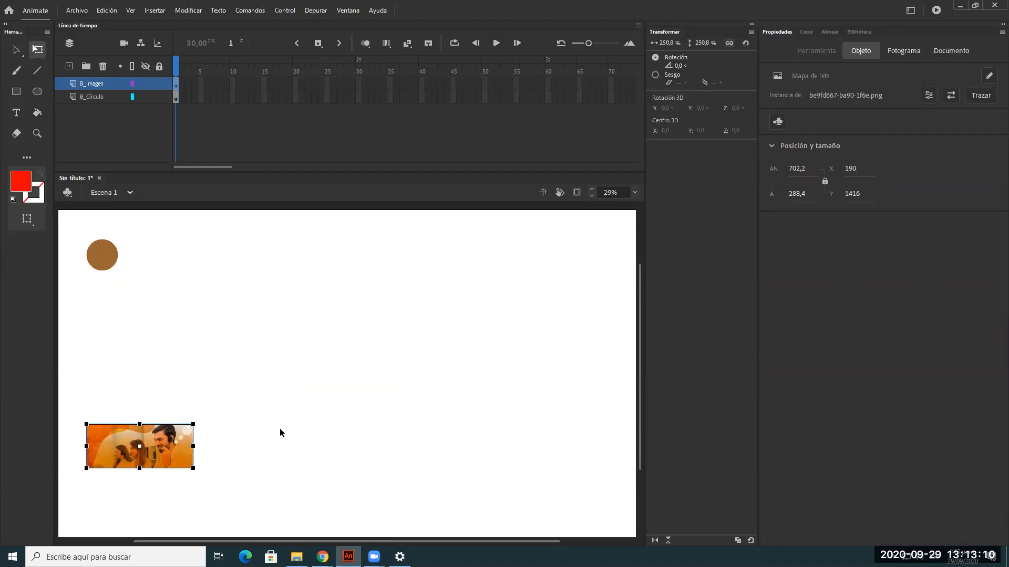
Step: Convert the orange image into a Botón symbol named B_ImagenTeleme
left_click(251, 433)
left_click(142, 450)
left_click(752, 24)
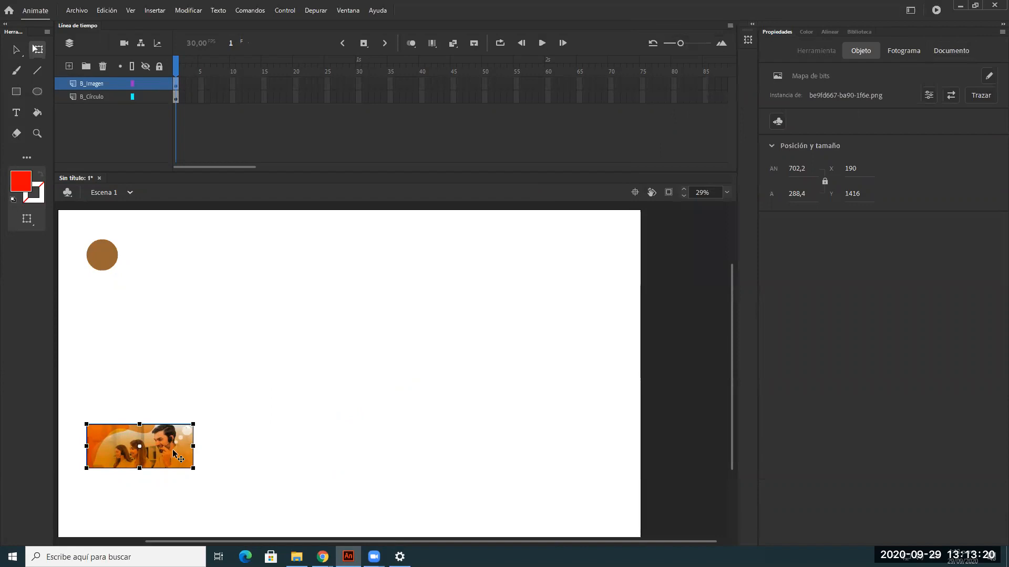
key("F8")
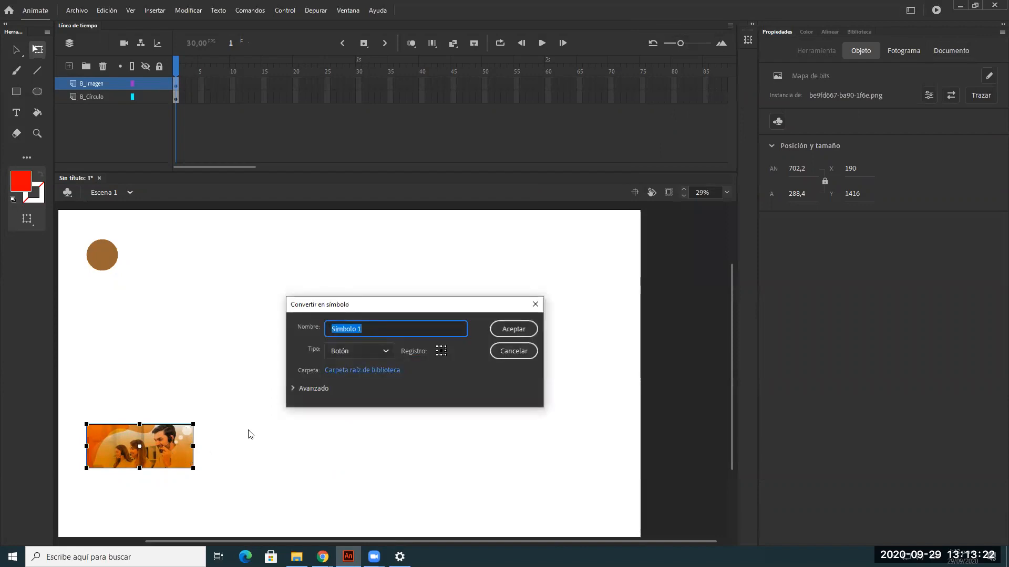
type("B_Imagen")
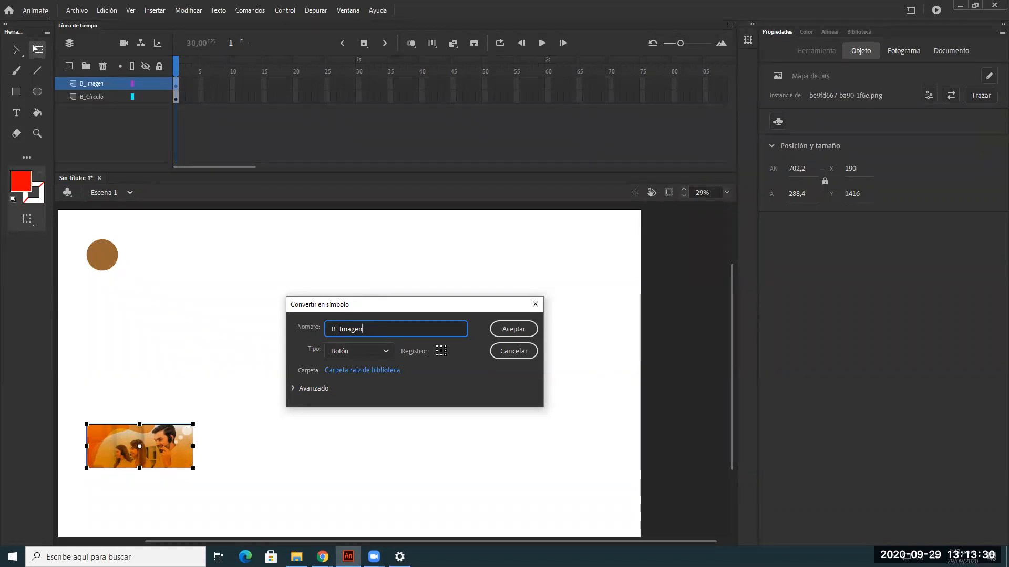
type("Telem")
left_click(386, 352)
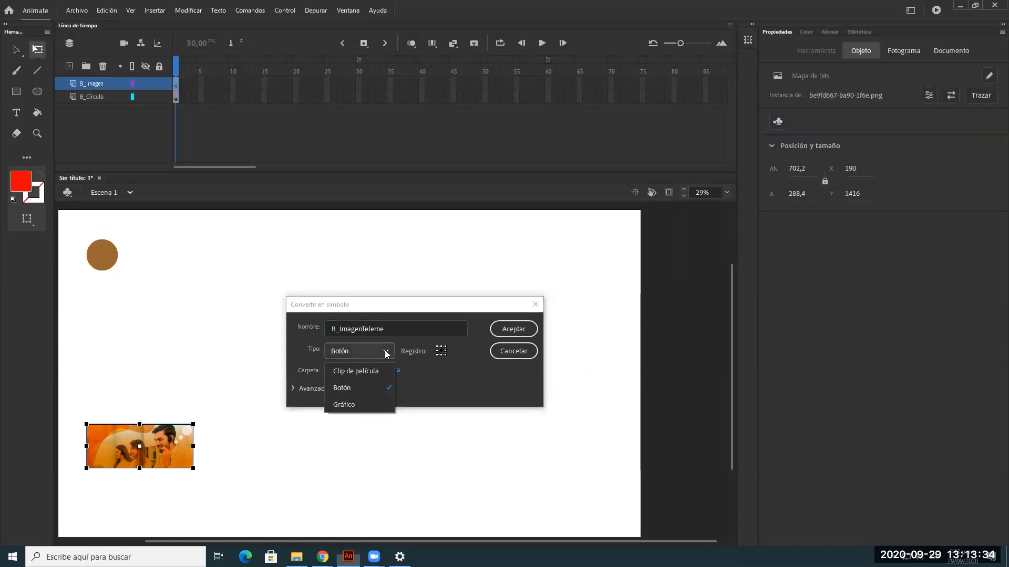
left_click(366, 389)
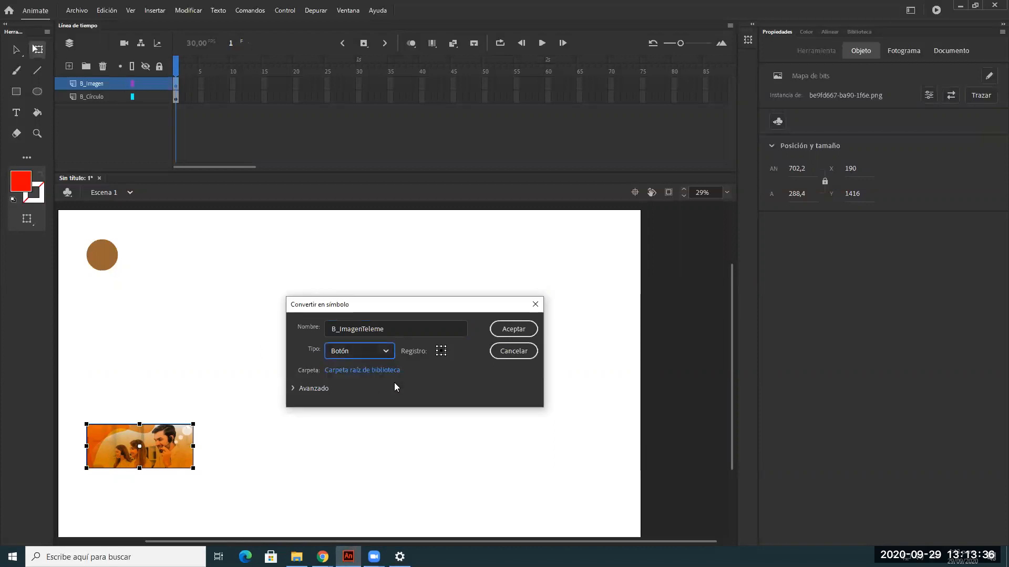
left_click(501, 332)
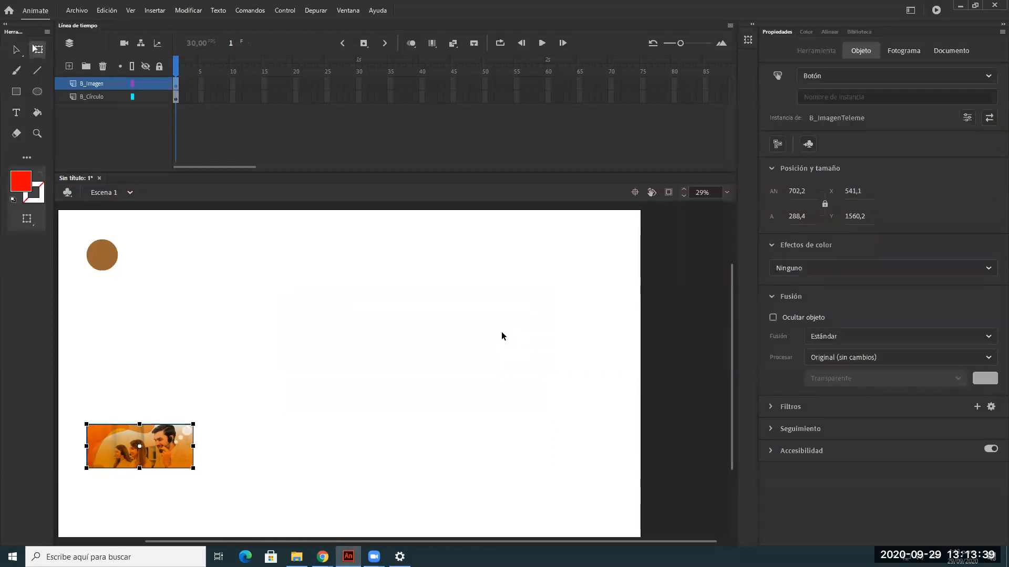
Step: Edit the B_ImagenTeleme button and copy its Reposo frame into the Sobre, Presionado and Zona activa frames
double_click(173, 456)
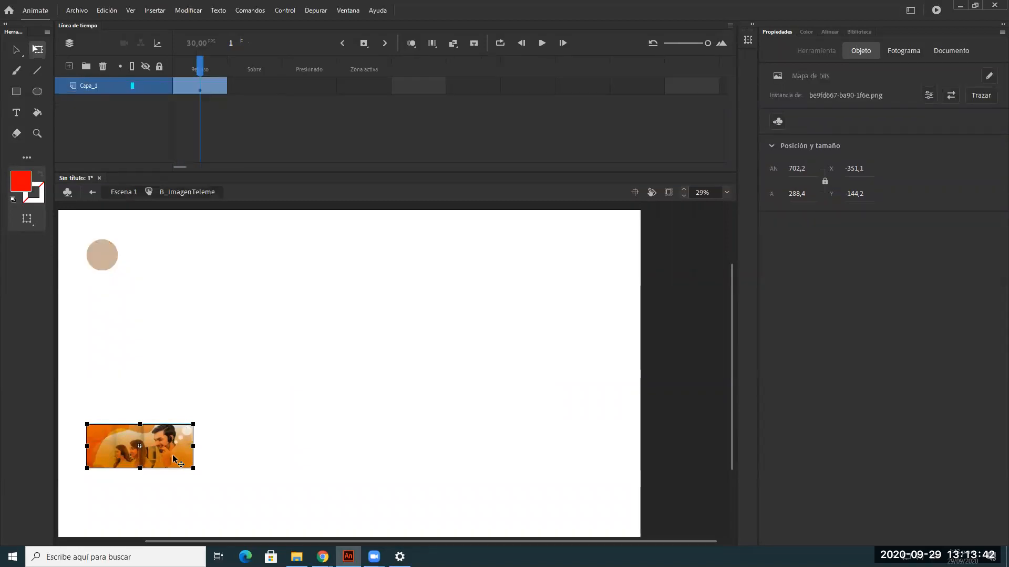
right_click(210, 83)
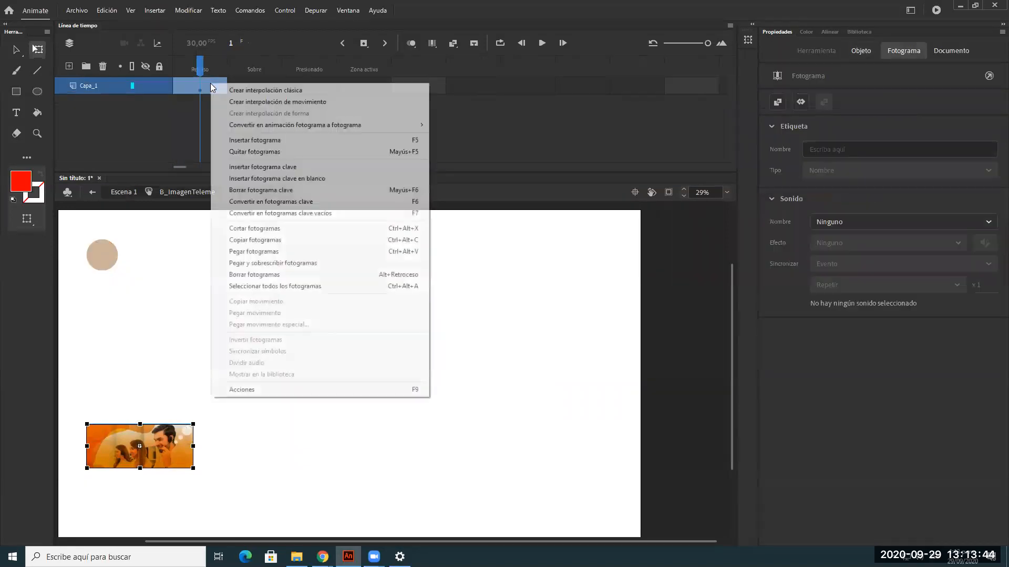
left_click(257, 240)
right_click(260, 89)
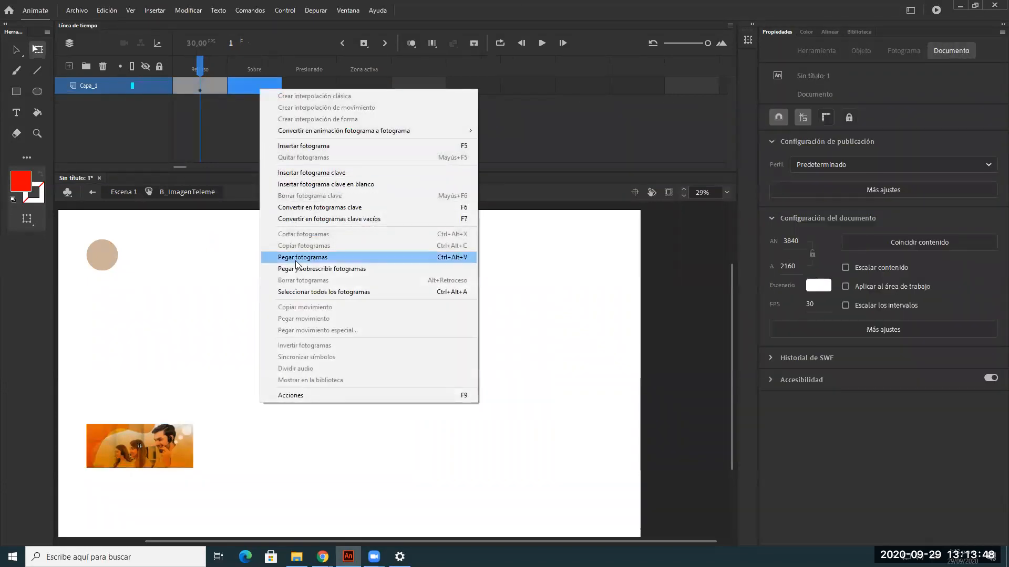
left_click(296, 257)
right_click(306, 86)
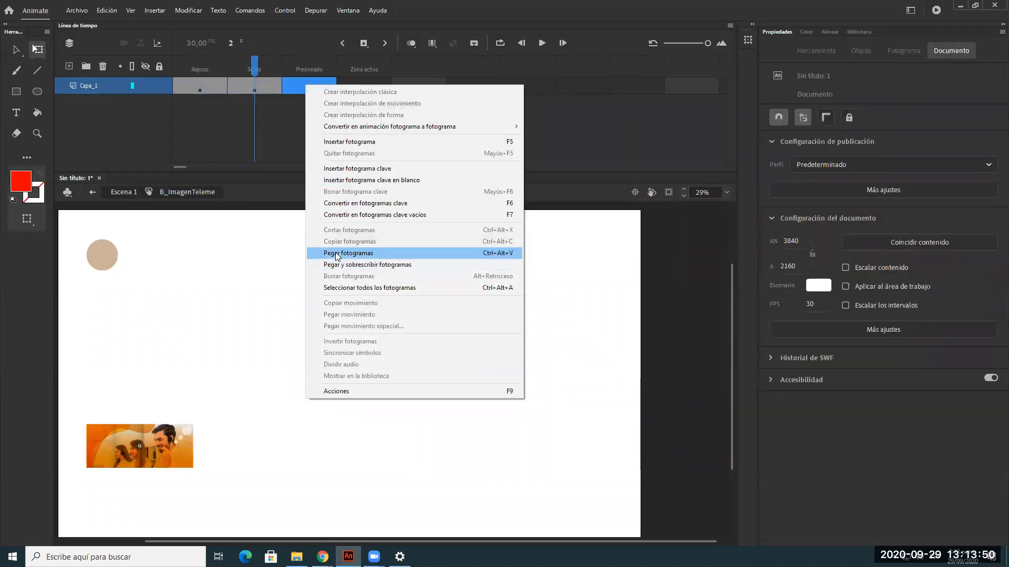
left_click(319, 254)
right_click(369, 87)
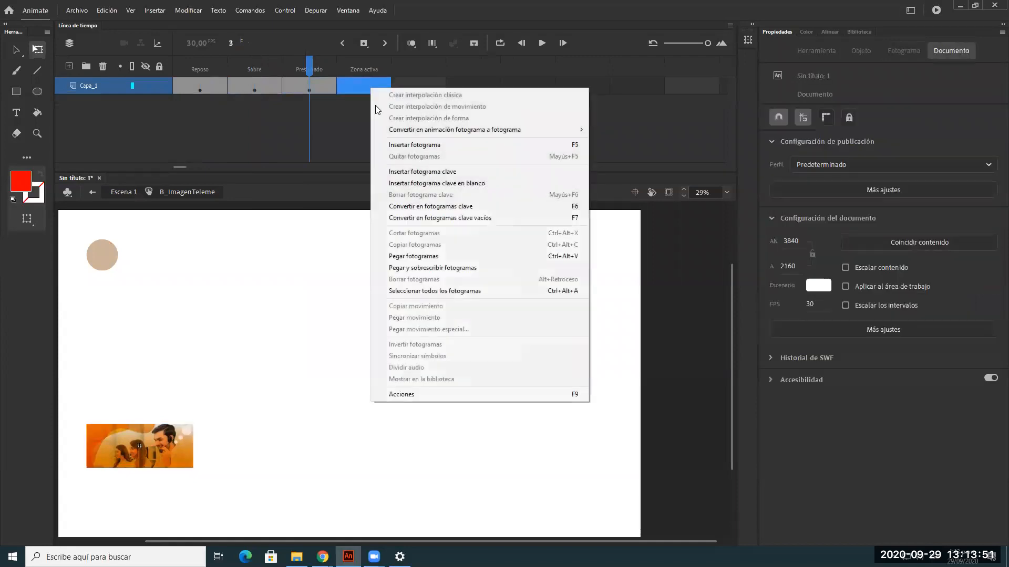
left_click(408, 255)
Step: Convert the image in the Sobre frame into a Clip de película symbol named Anim_Sobre
left_click(198, 85)
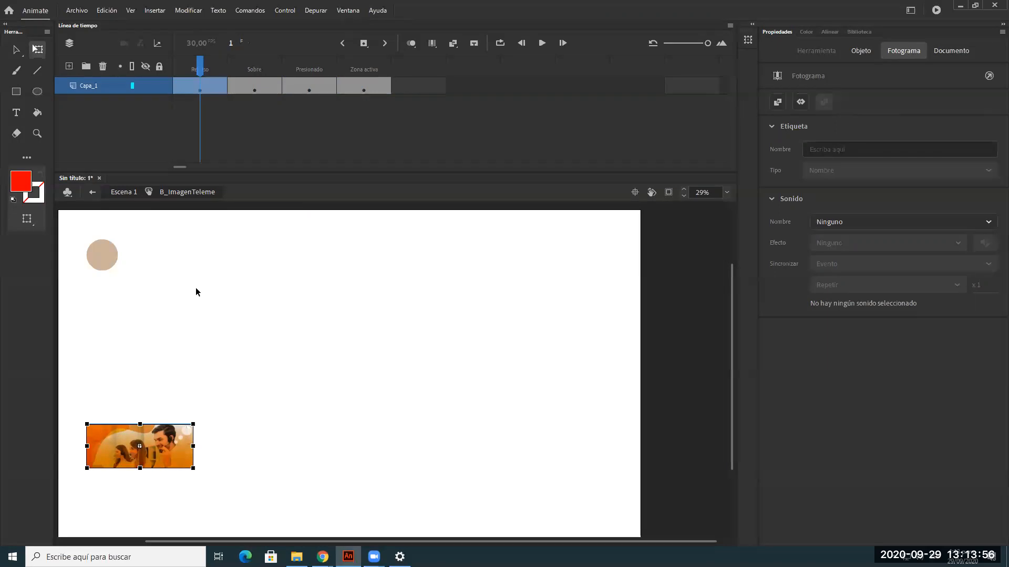
left_click(267, 86)
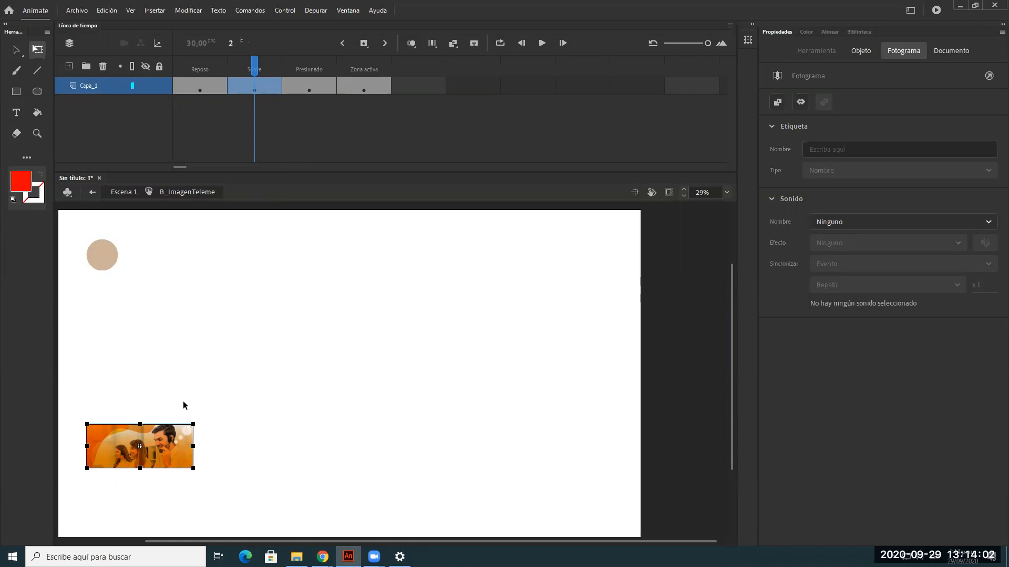
left_click(181, 451)
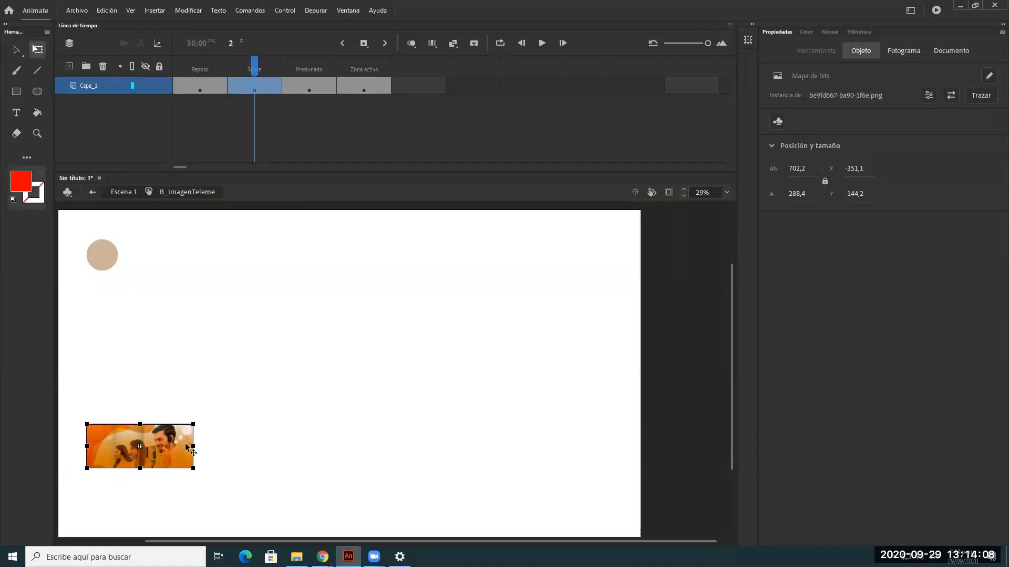
key("F8")
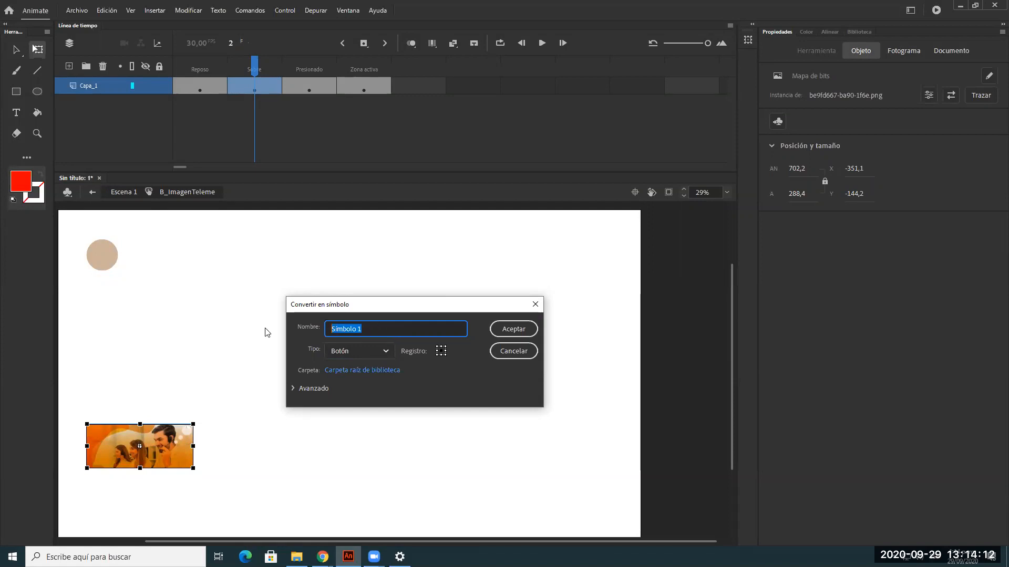
type("aN")
key("BackSpace")
type("Anim_Sobre")
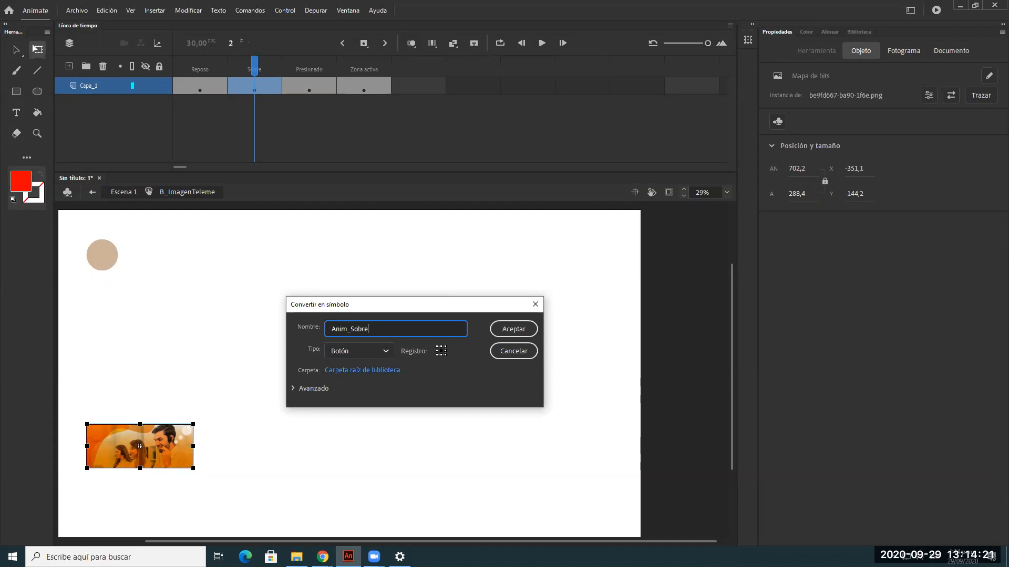
left_click(385, 354)
left_click(372, 372)
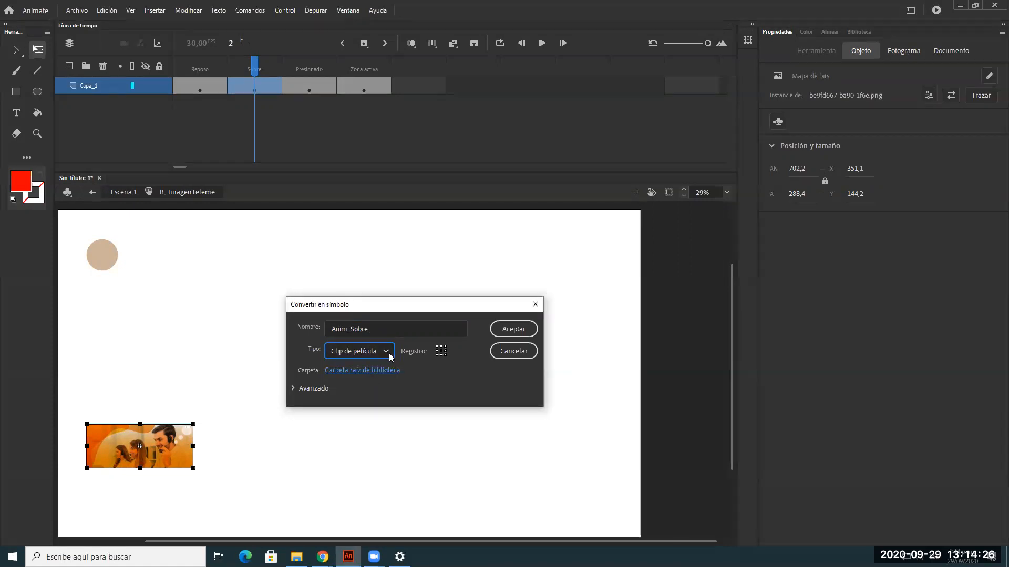
left_click(386, 351)
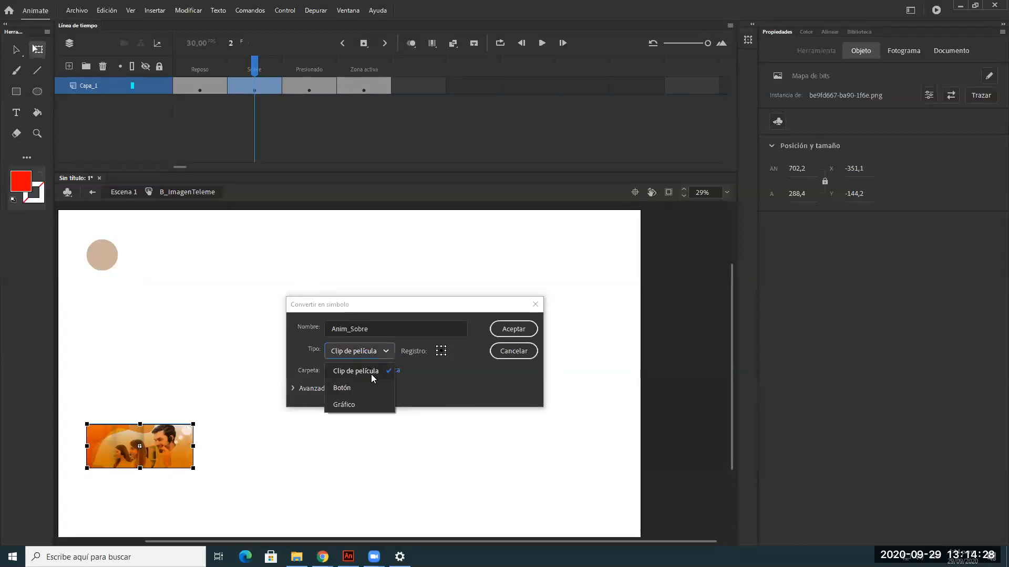
left_click(446, 355)
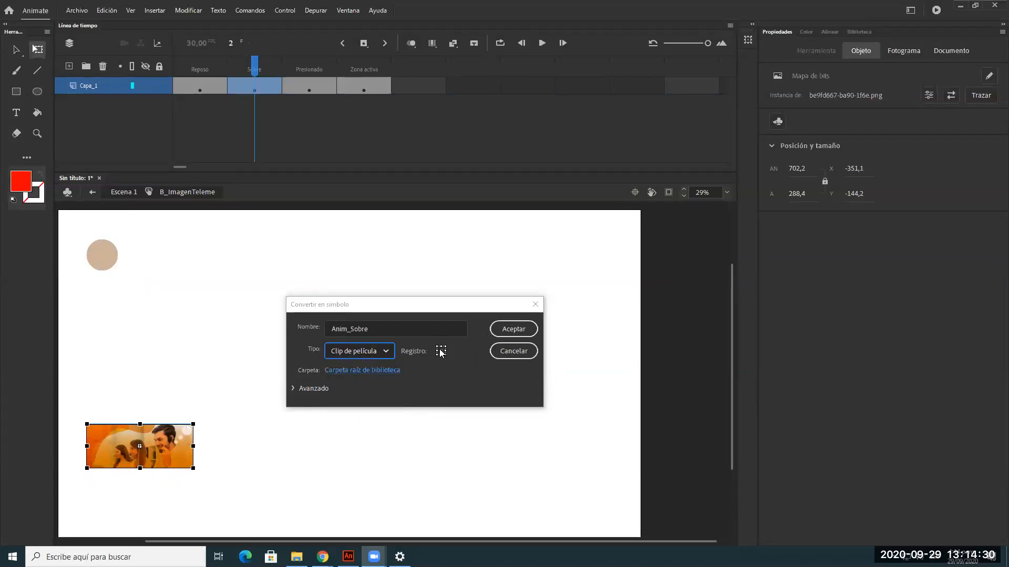
left_click(517, 330)
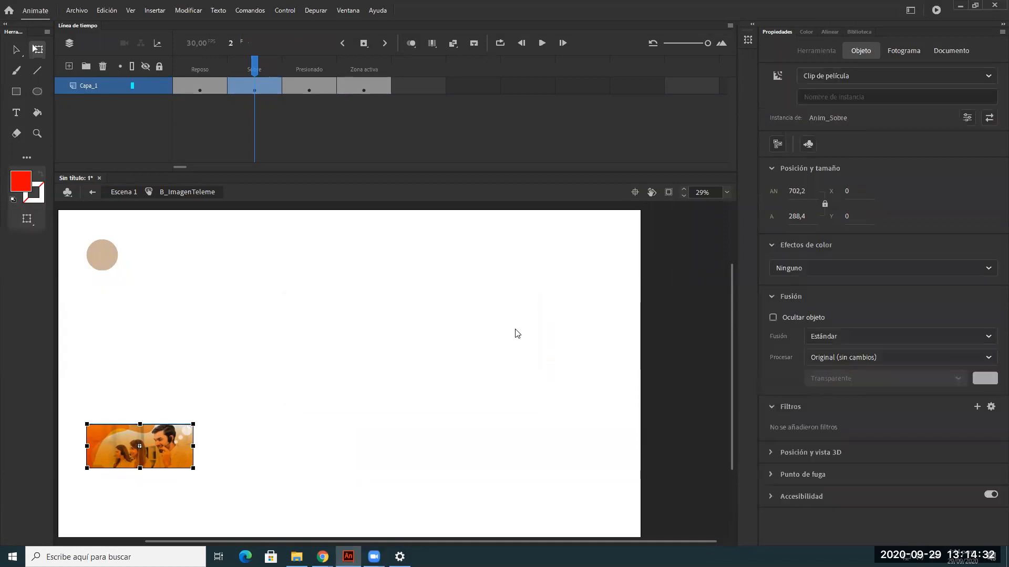
Step: Inside the Anim_Sobre clip, insert a keyframe at frame 30 and rename the image's layer Imagen
double_click(183, 449)
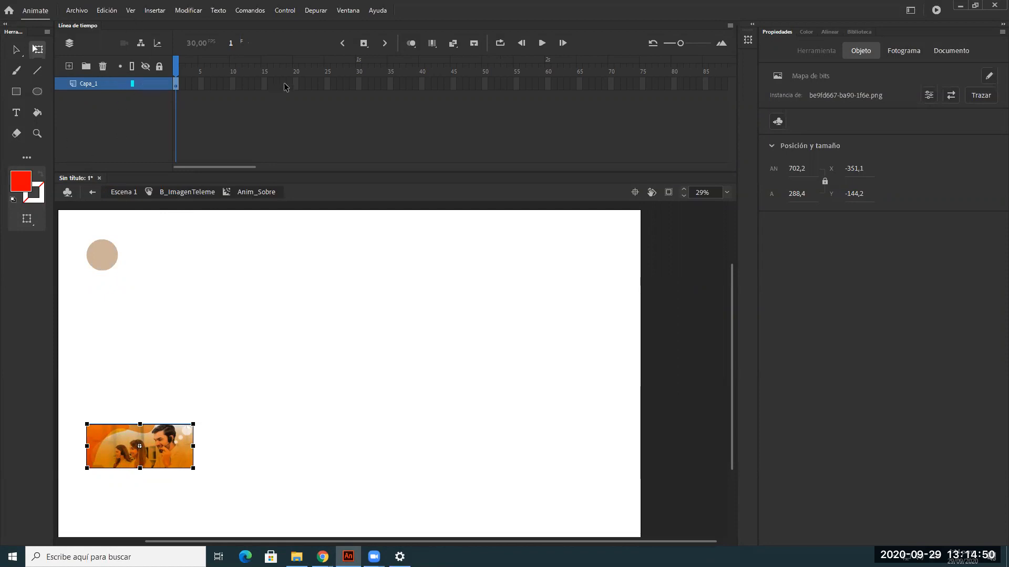
left_click(358, 84)
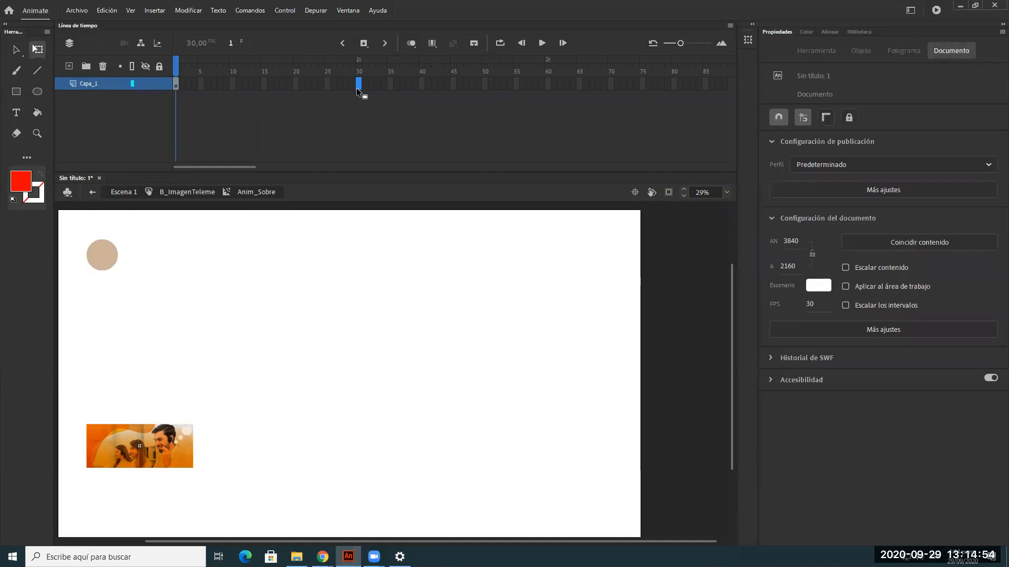
key("F6")
double_click(82, 84)
type("Imagen")
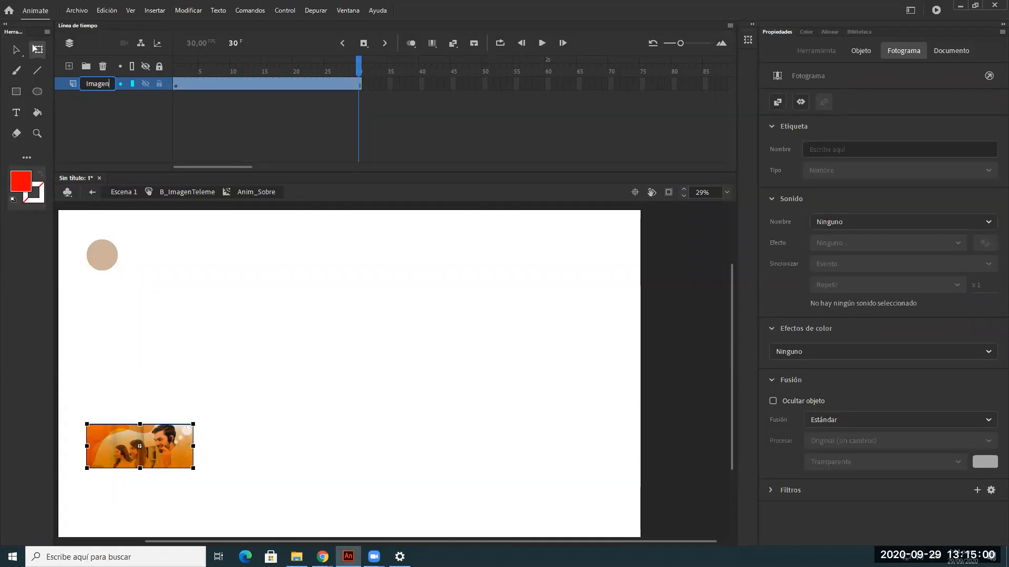
Step: Add a layer above Imagen and name it Brillo
left_click(69, 67)
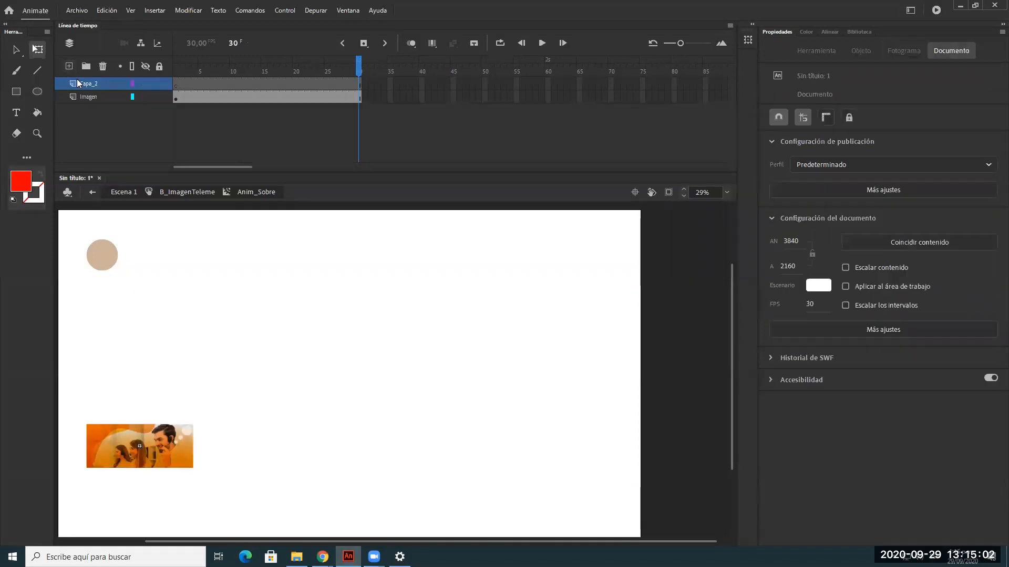
left_click(177, 84)
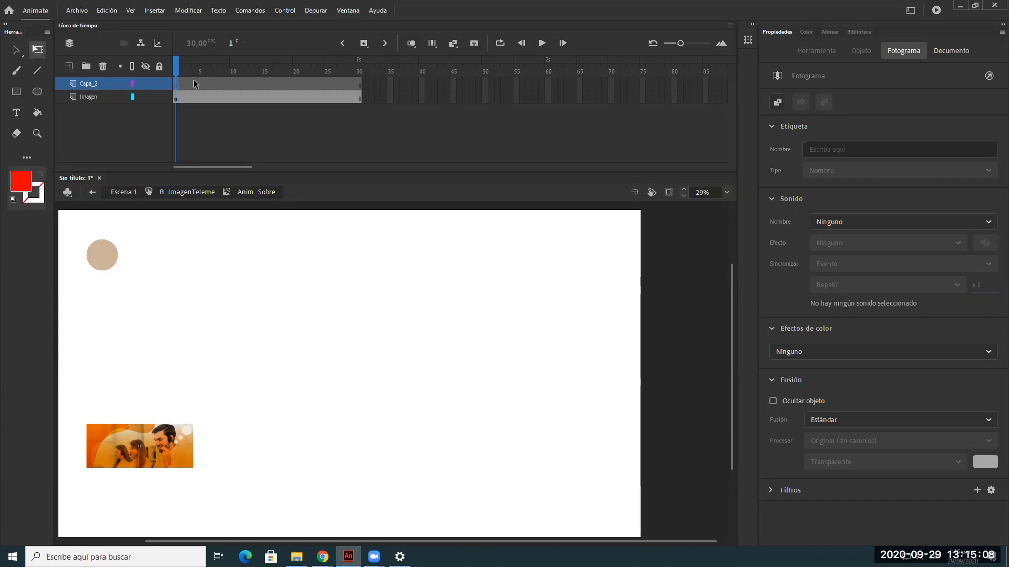
key("b")
key("r")
key("o")
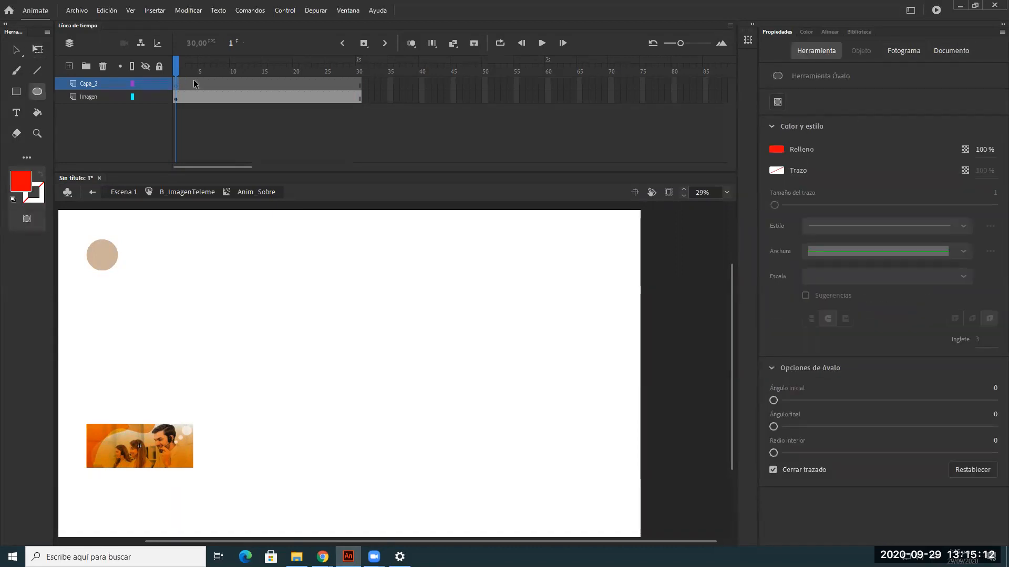
double_click(88, 83)
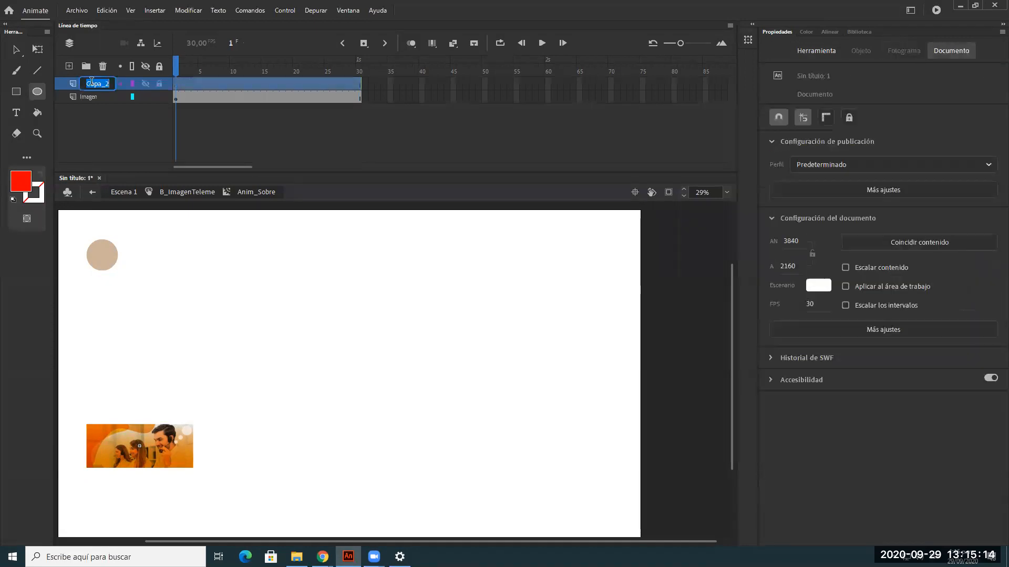
type("Brillo")
key("Return")
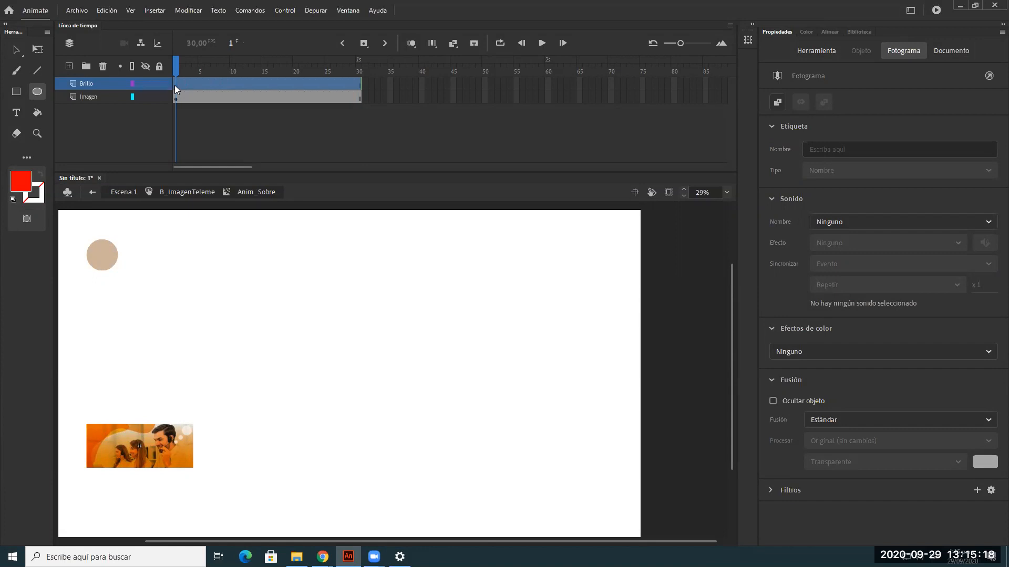
left_click(217, 139)
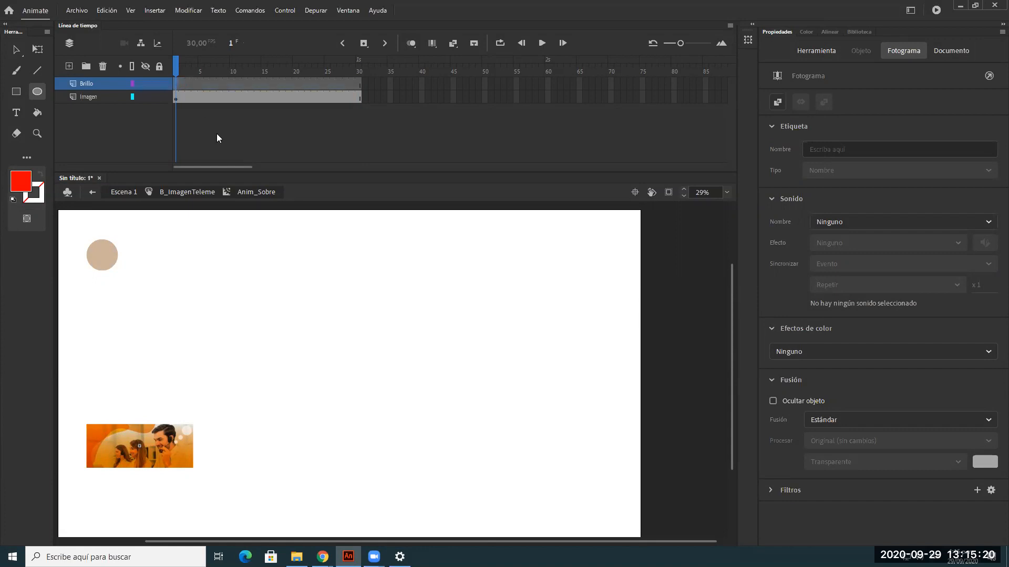
Step: Choose the Rectangle tool with the white-to-black linear gradient as fill and bring up the gradient's color settings
key("r")
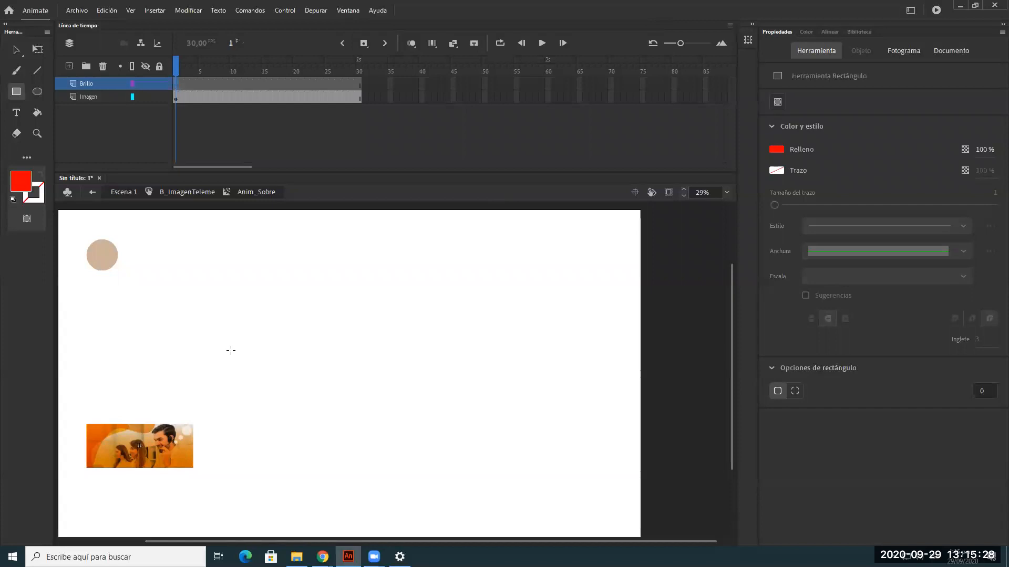
left_click(24, 184)
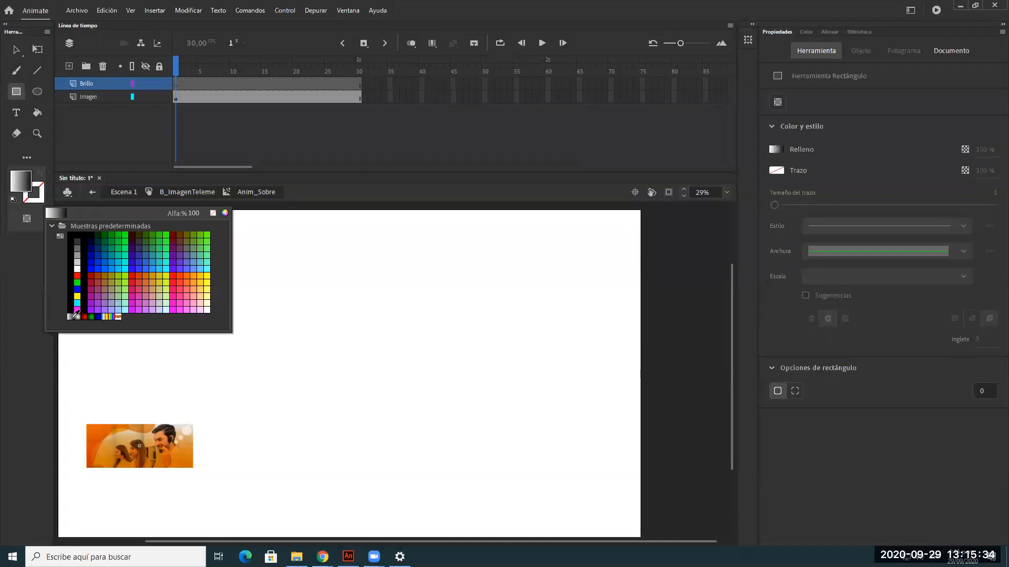
left_click(69, 317)
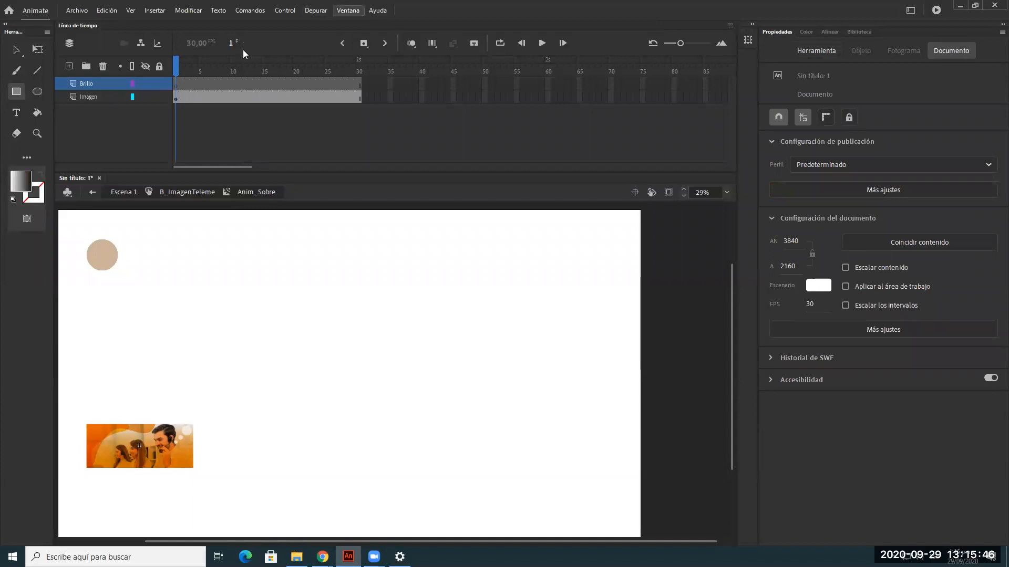
left_click(348, 10)
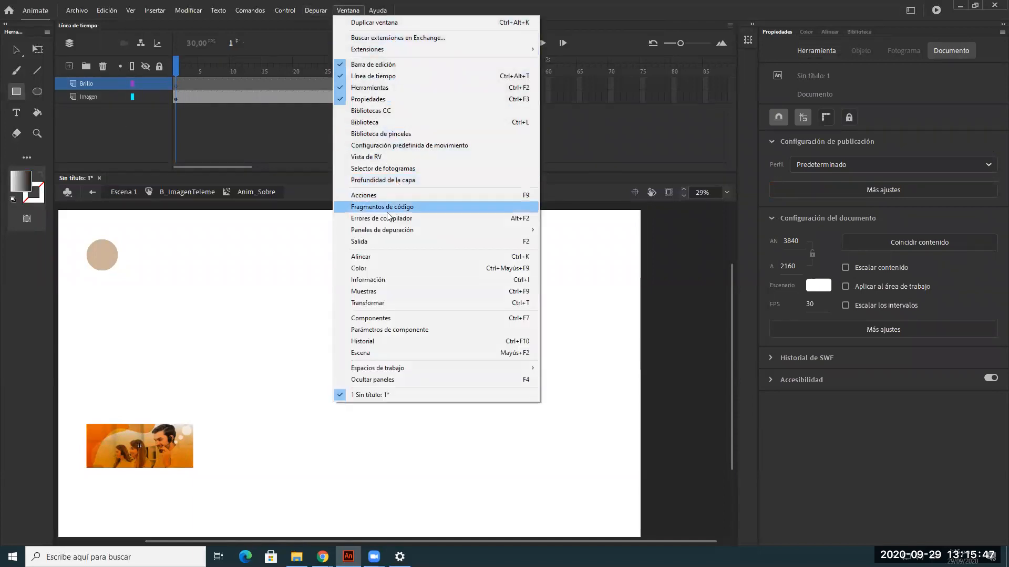
left_click(384, 268)
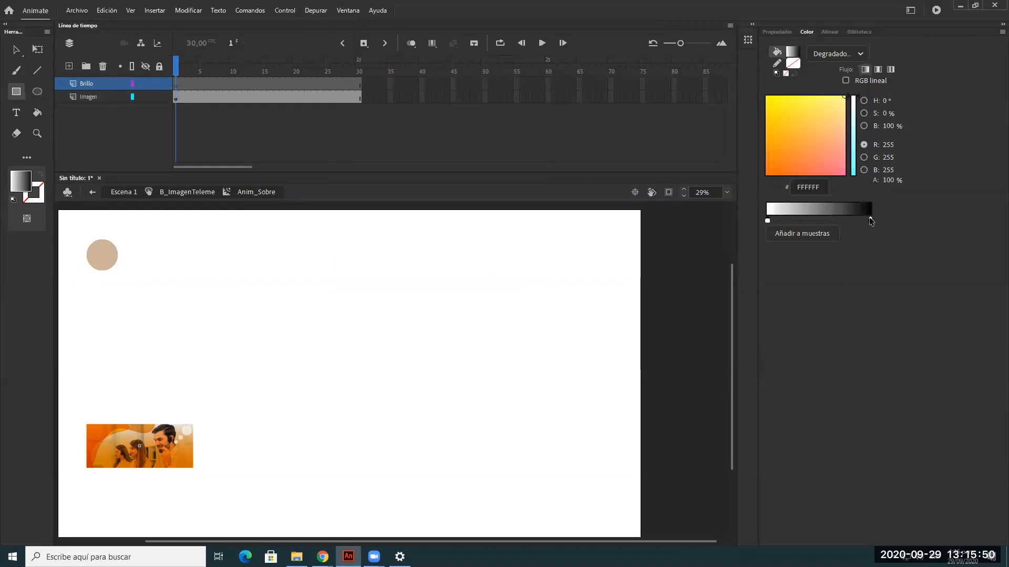
Step: Give the gradient three stops, one in the middle and one at each end, all coloured white (FFFFFF)
left_click_drag(870, 220, 819, 220)
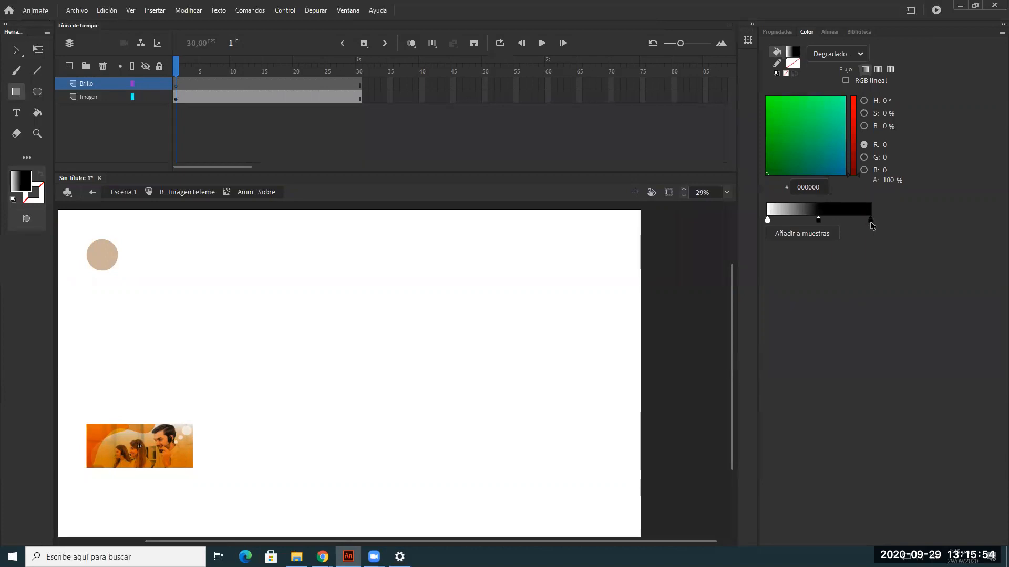
double_click(871, 220)
left_click(712, 284)
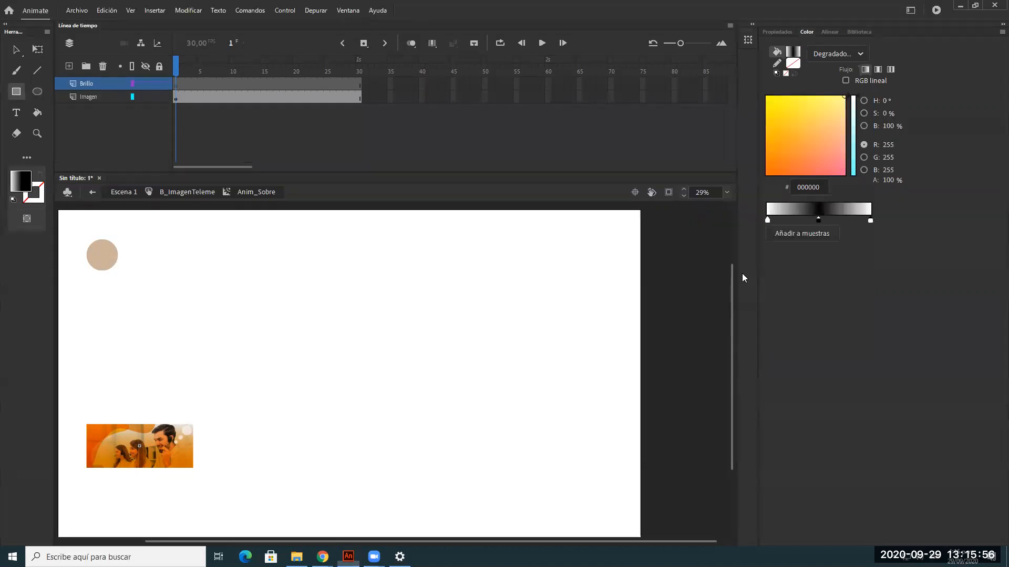
double_click(818, 220)
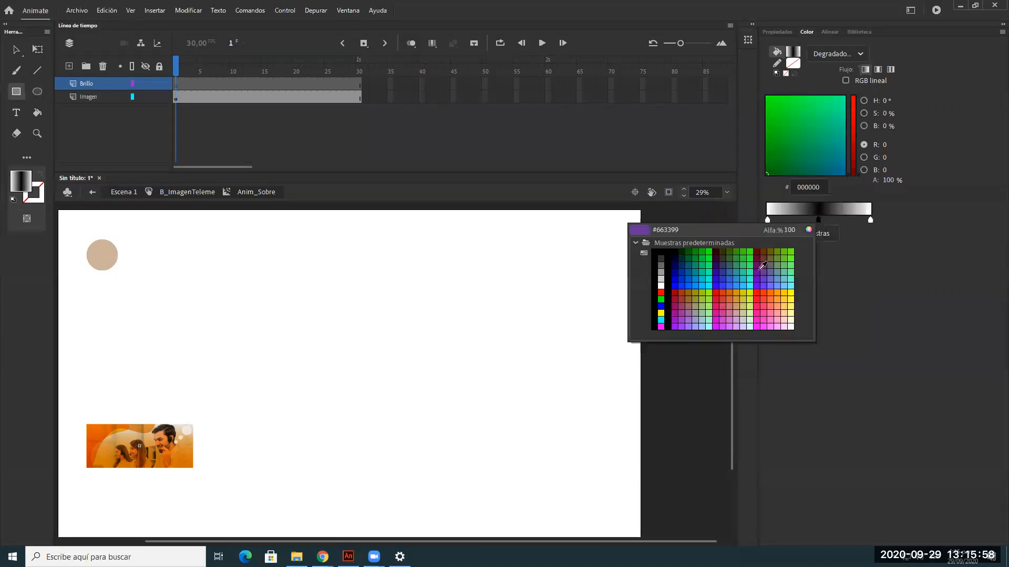
left_click(661, 286)
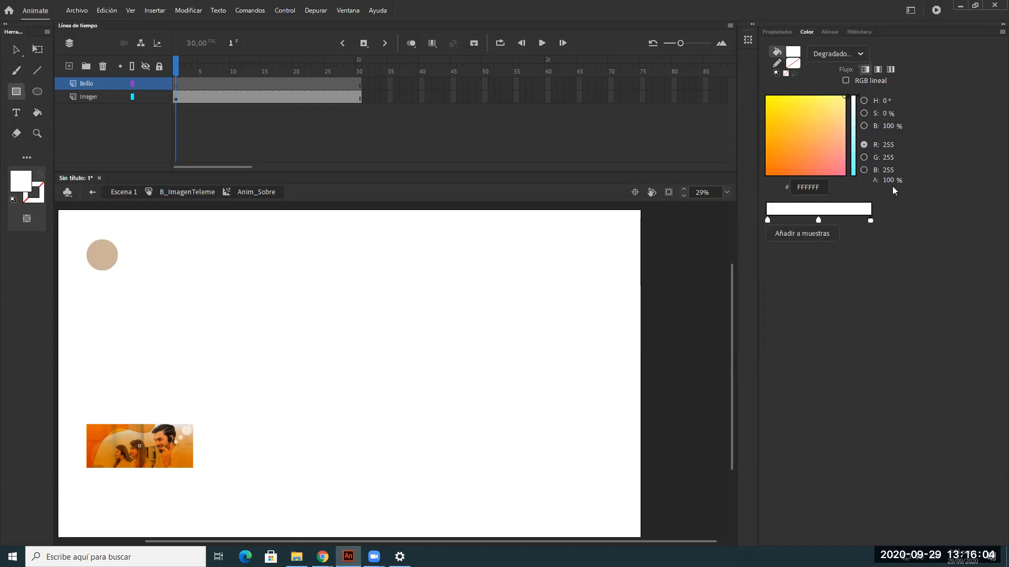
Step: Set the alpha of both end stops of the white gradient to 0 %
left_click_drag(893, 181, 785, 185)
left_click(767, 220)
left_click_drag(886, 182, 777, 197)
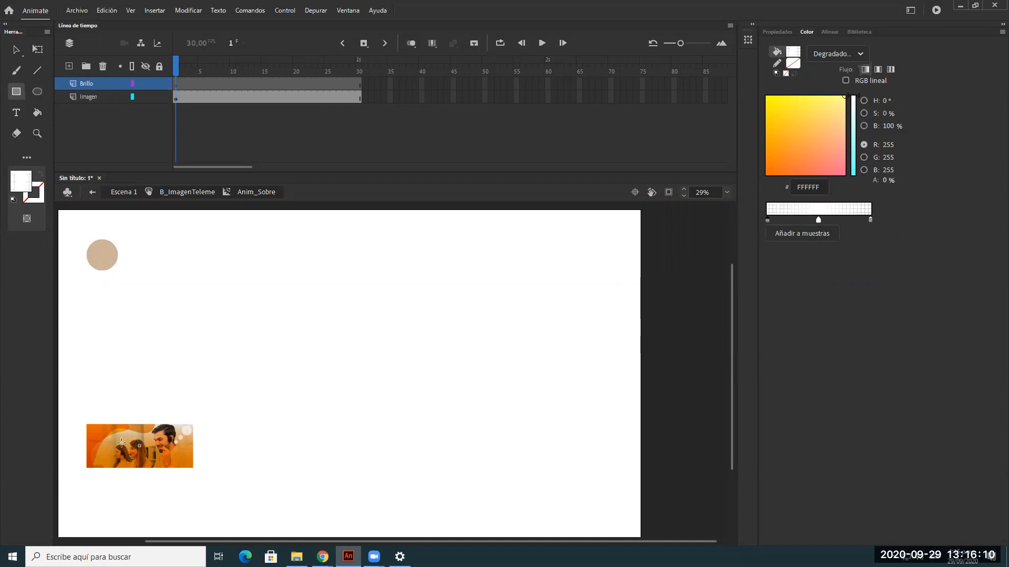
Step: Draw a tall, narrow gradient rectangle across the orange image on the Brillo layer and shift it towards the image's left edge
left_click_drag(115, 392, 152, 469)
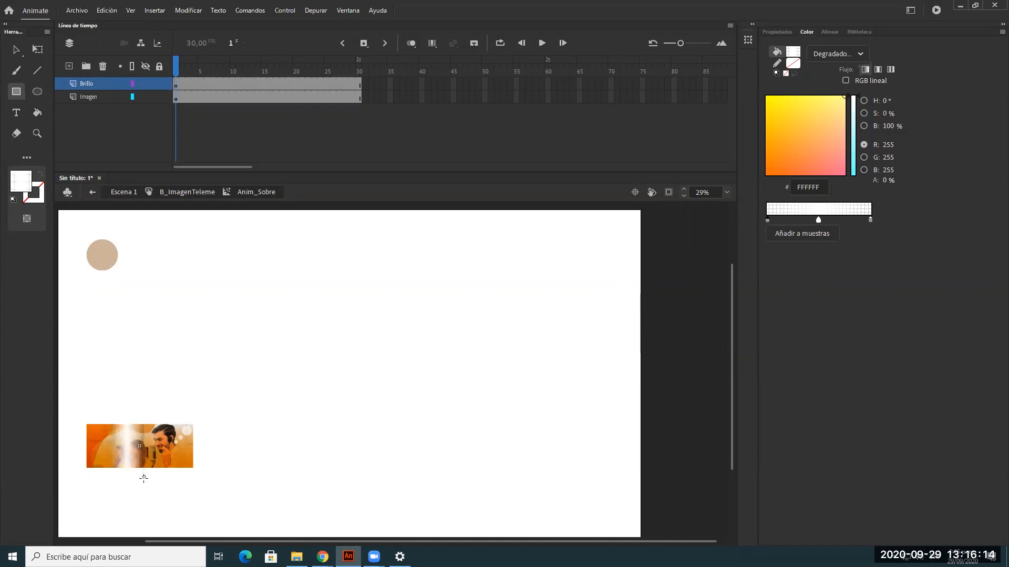
key("v")
left_click(141, 438)
left_click_drag(125, 397, 104, 411)
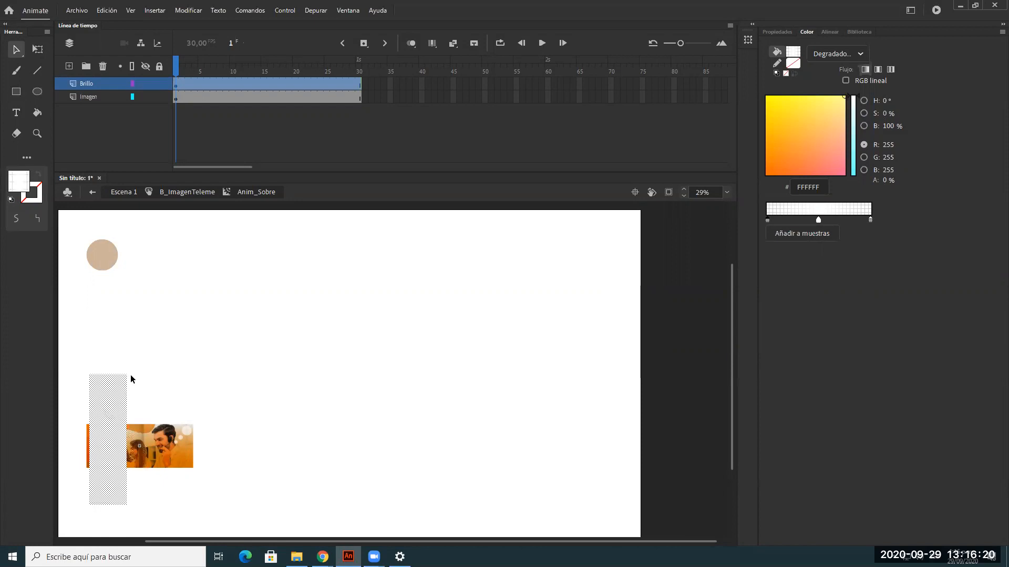
Step: Tilt the gradient rectangle diagonally with Free Transform and move it off the left side of the orange image
key("q")
left_click_drag(132, 371, 103, 353)
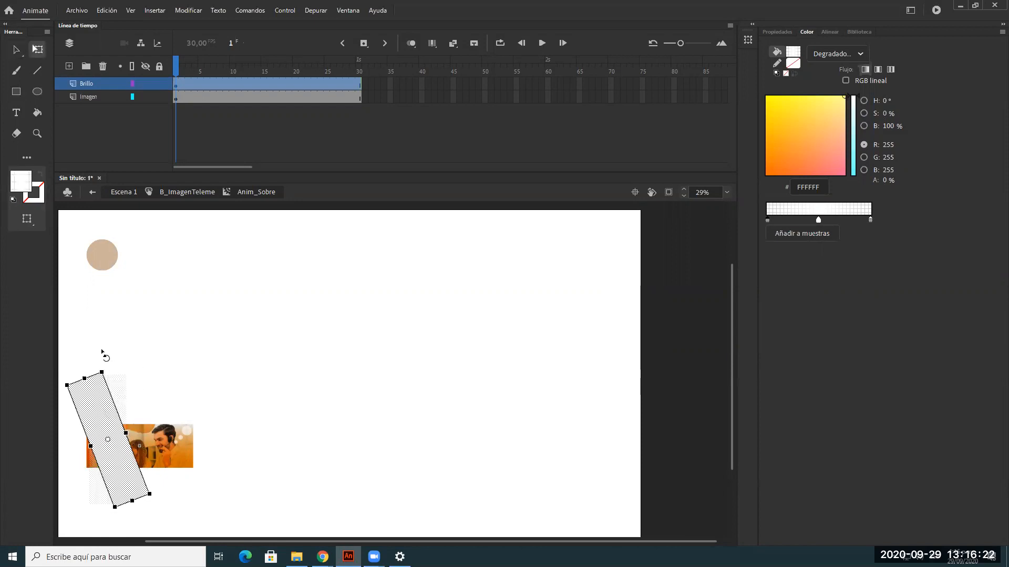
left_click_drag(105, 423, 63, 425)
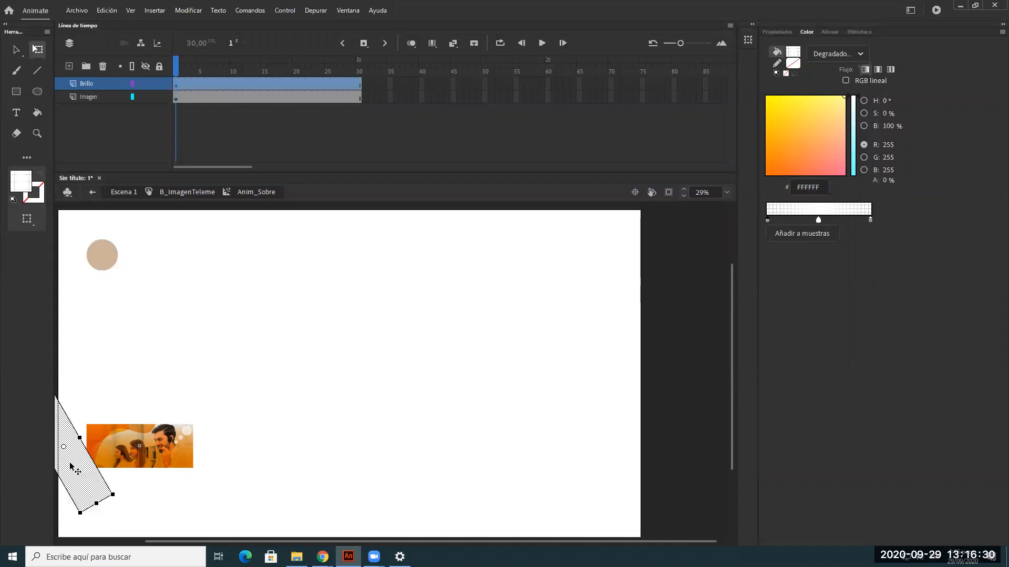
left_click_drag(78, 472, 65, 471)
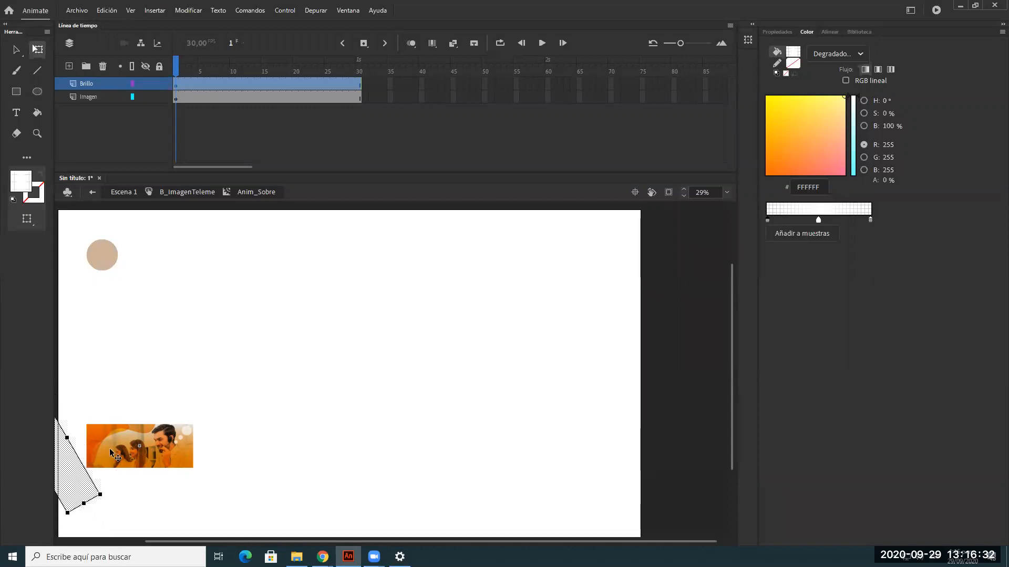
Step: Create a shape tween on the Brillo layer that moves the rectangle past the image's right edge at a frame 30 keyframe, and preview it
right_click(177, 90)
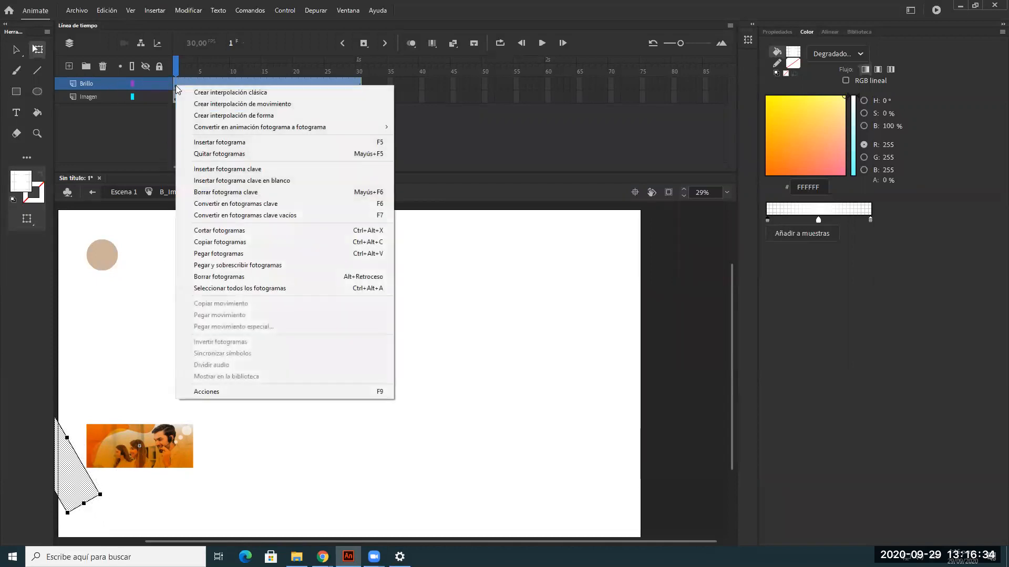
left_click(232, 115)
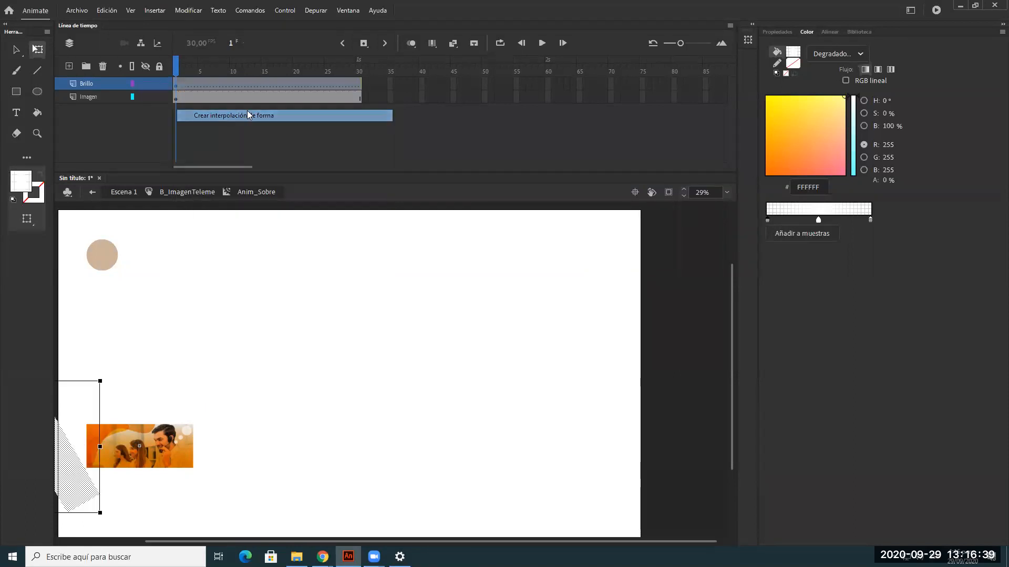
left_click(358, 87)
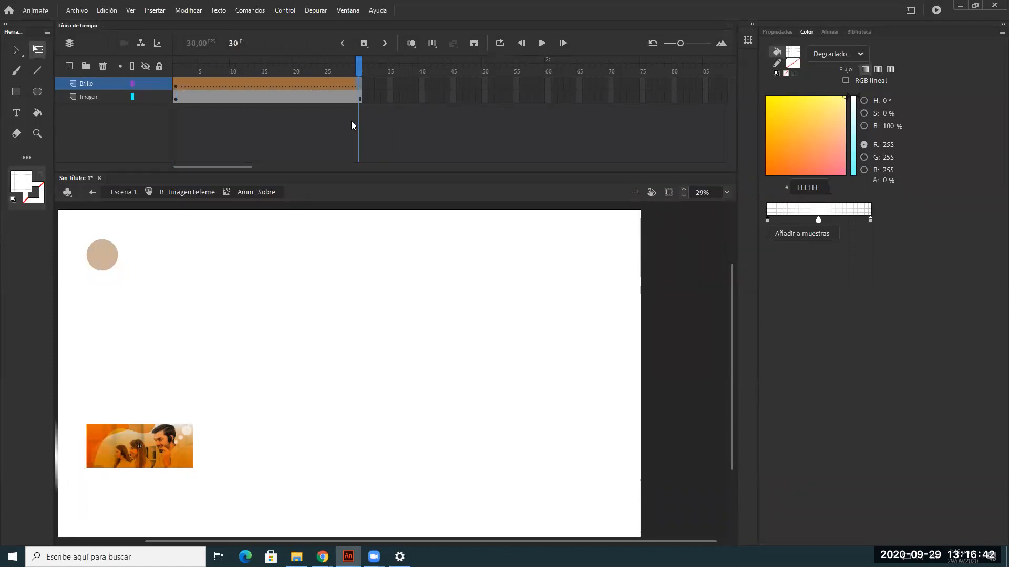
key("F6")
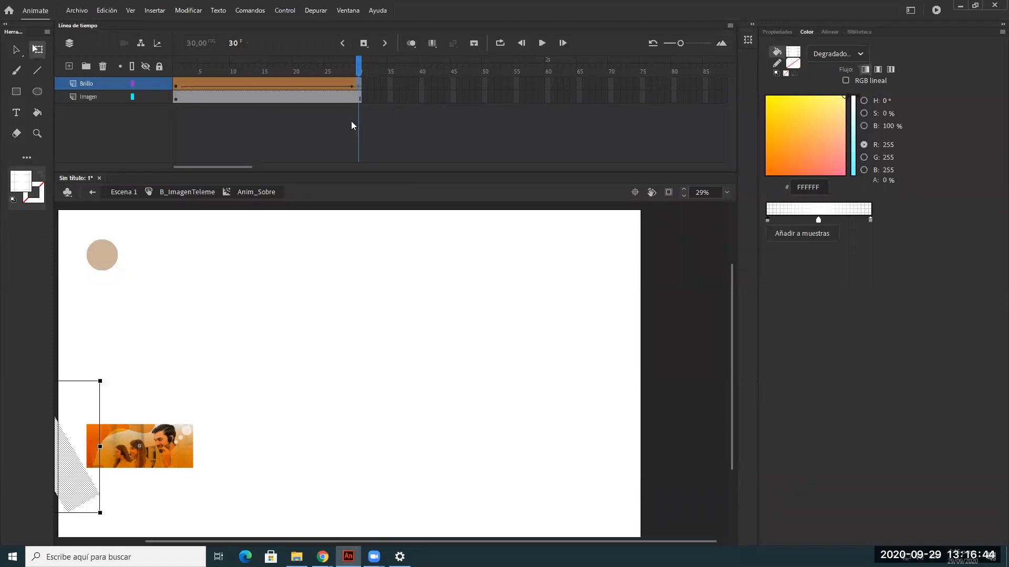
left_click_drag(72, 492, 254, 491)
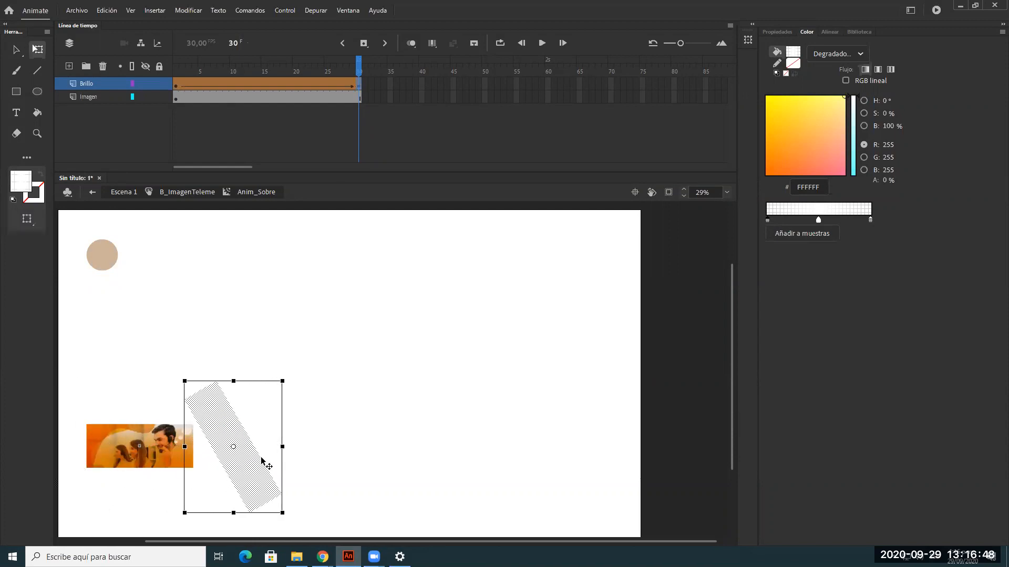
key("Return")
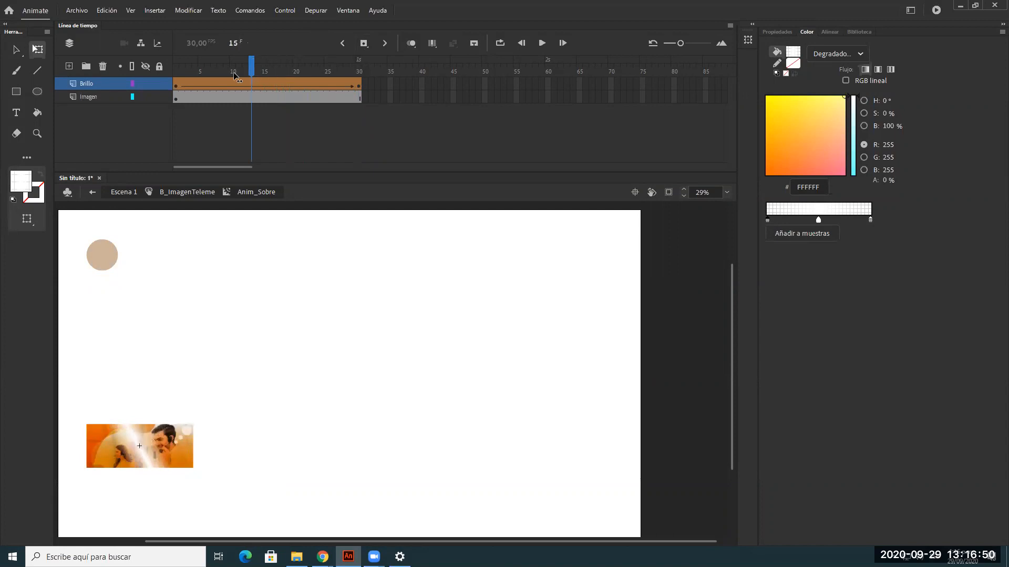
left_click_drag(348, 109, 271, 129)
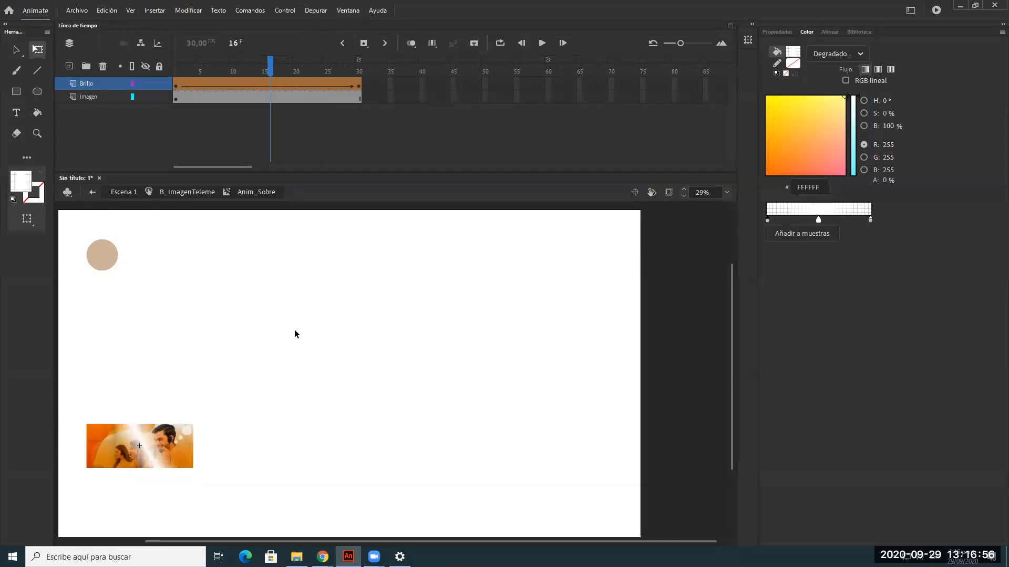
Step: Add a new layer above Brillo and name it Máscara
left_click(12, 52)
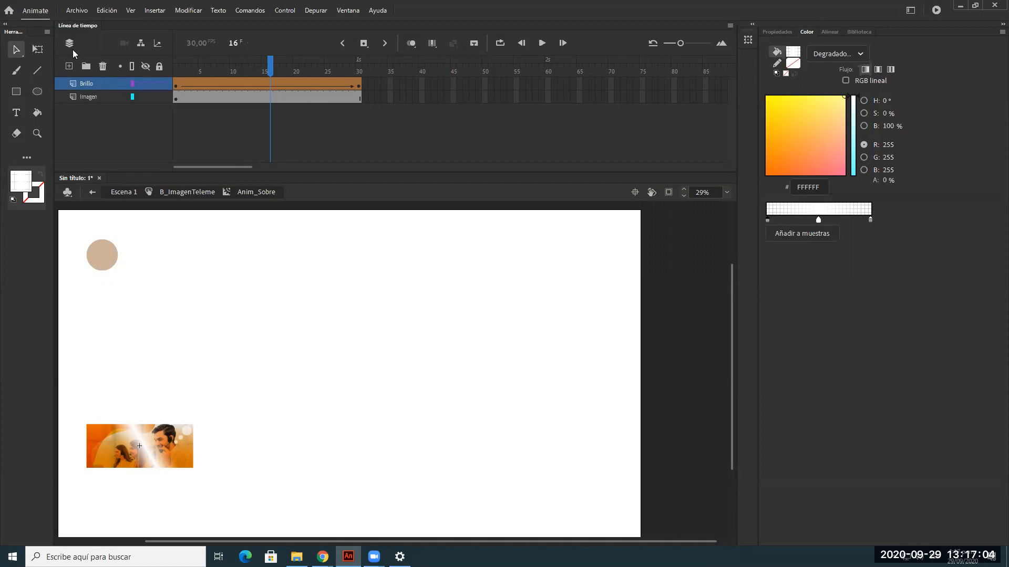
left_click(68, 66)
double_click(87, 84)
type("Ma")
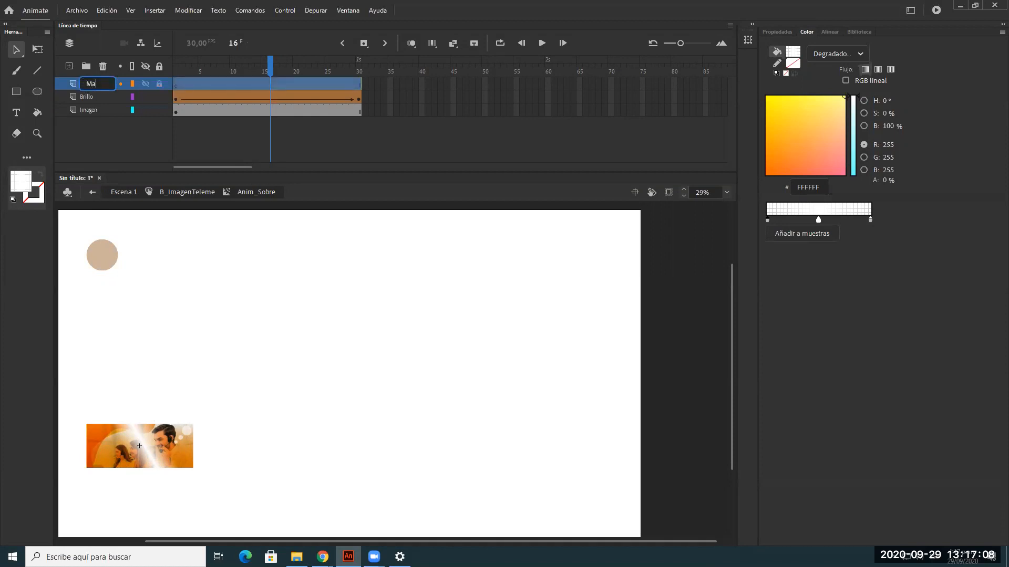
type("scara")
key("Return")
Step: Draw a rectangle that exactly covers the orange image on frame 1 of the Máscara layer
left_click(176, 87)
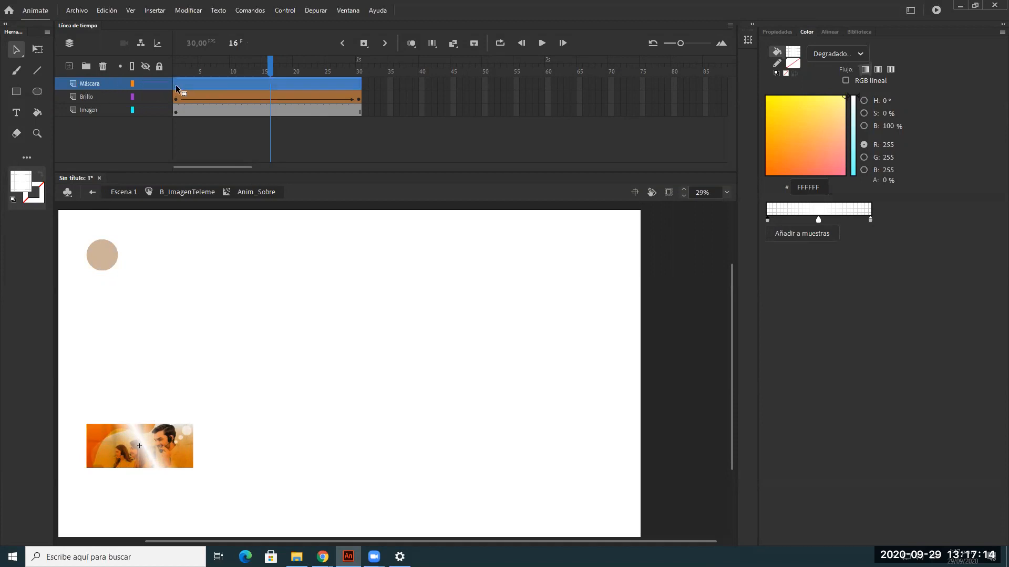
left_click(177, 87)
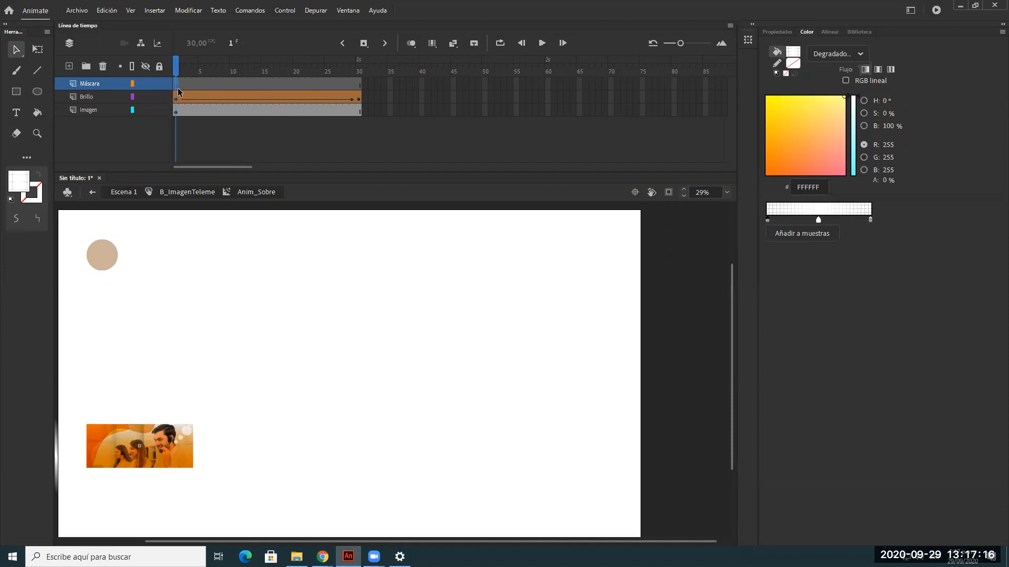
key("r")
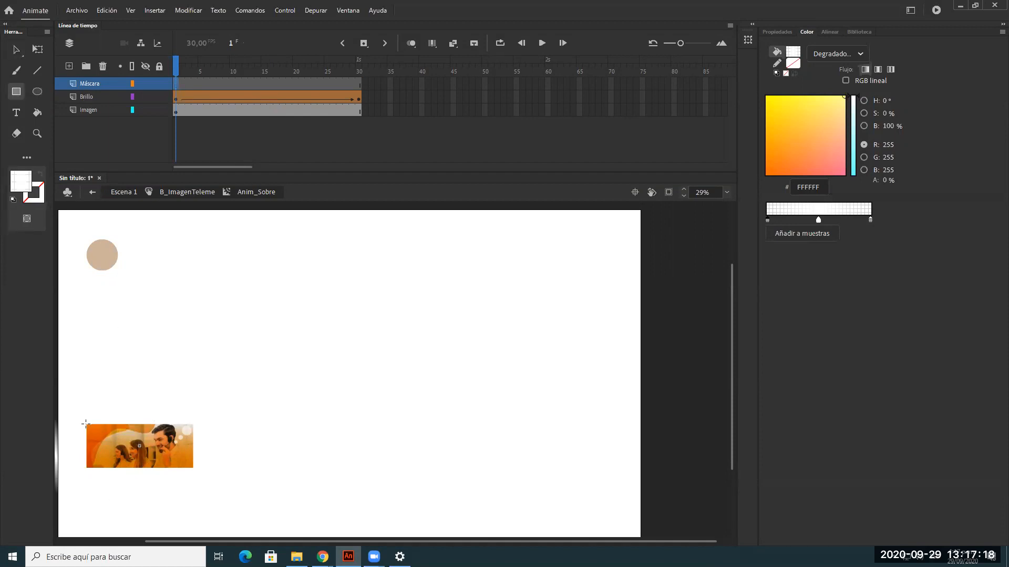
left_click_drag(86, 424, 193, 468)
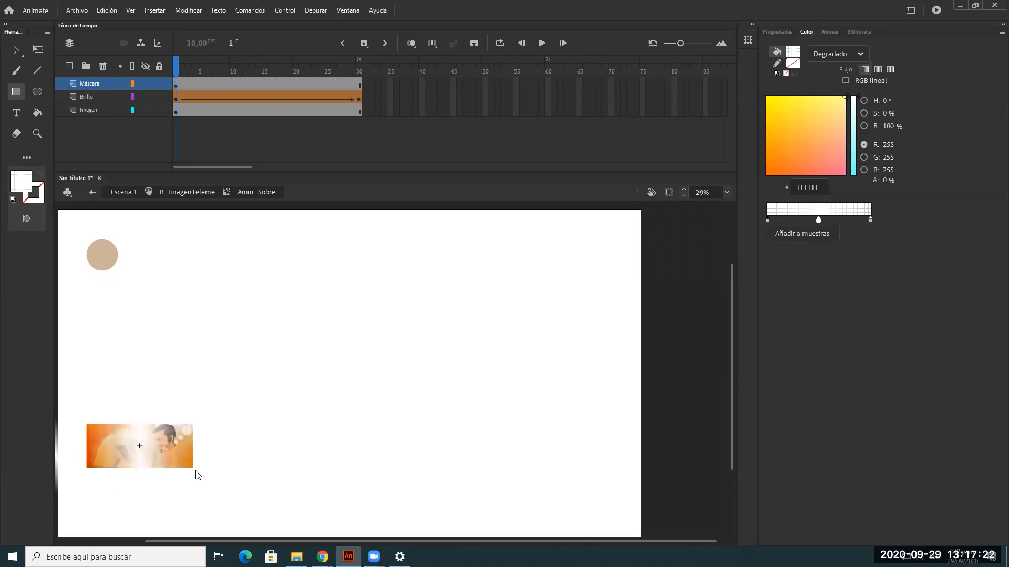
Step: Change the fill of the rectangle on the Máscara layer to solid green (00FF00)
key("v")
left_click(180, 460)
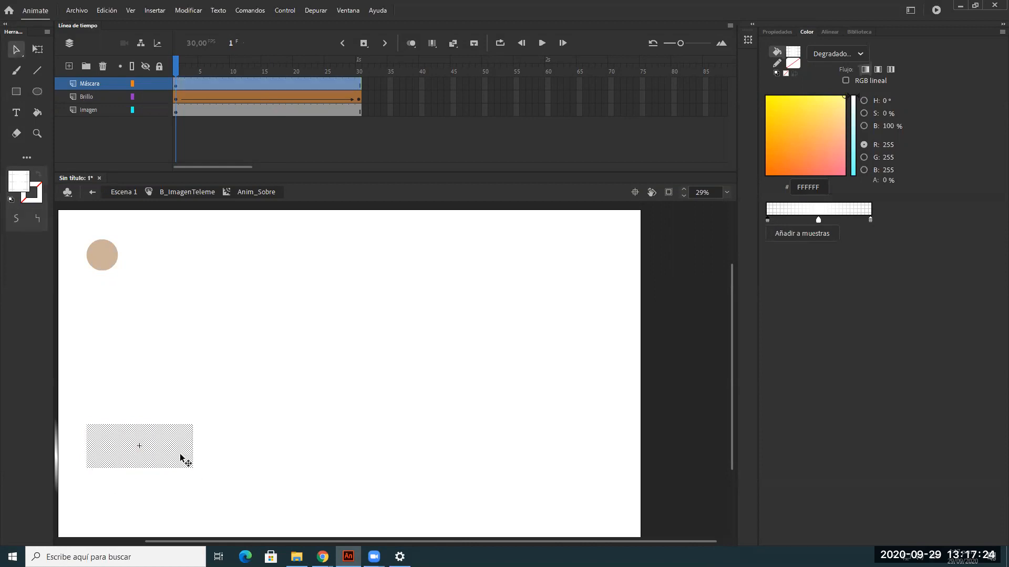
left_click(19, 181)
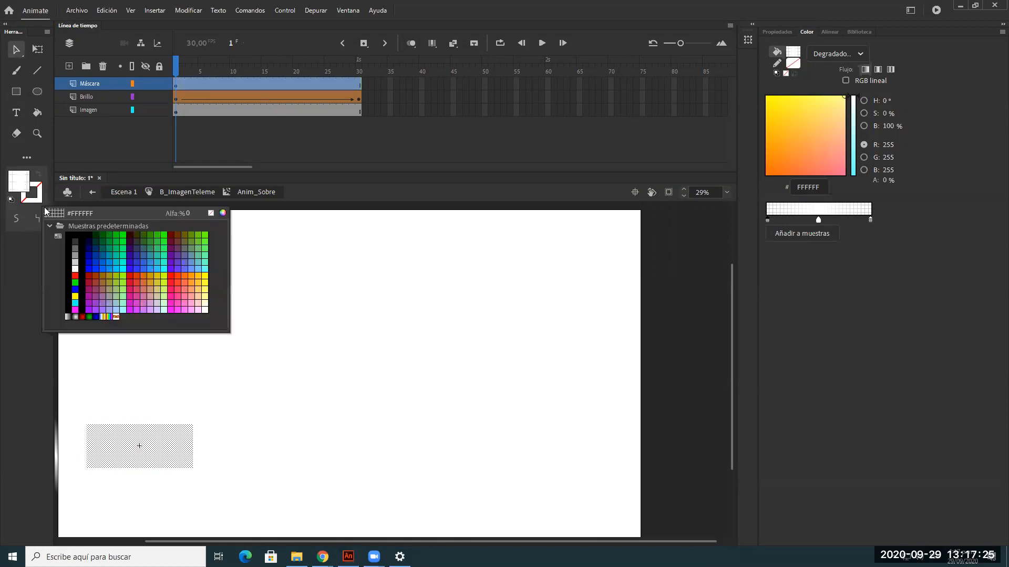
left_click(124, 233)
left_click(315, 379)
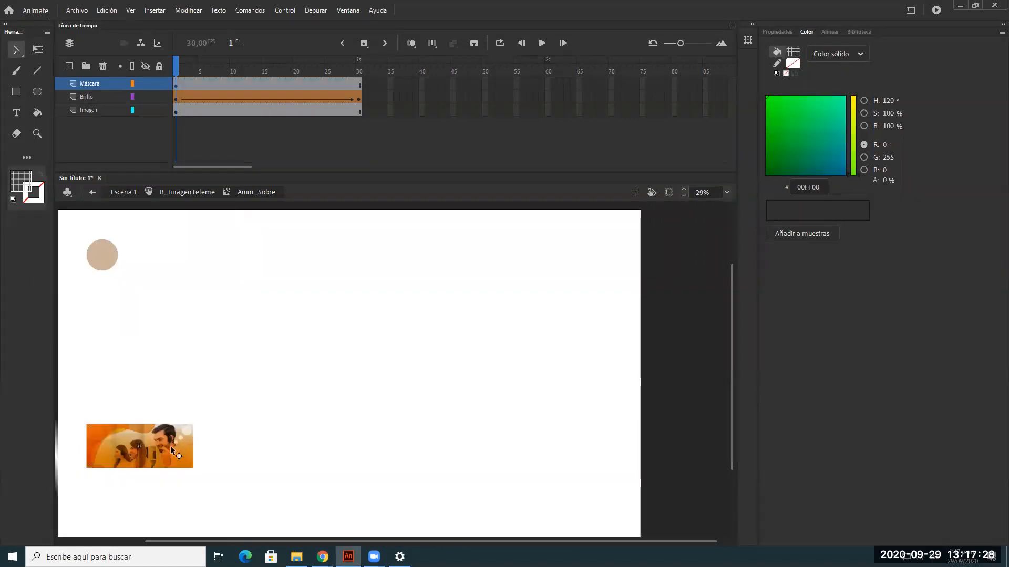
Step: Turn the Máscara layer into a mask over Brillo and scrub the timeline to check the shine
left_click(160, 66)
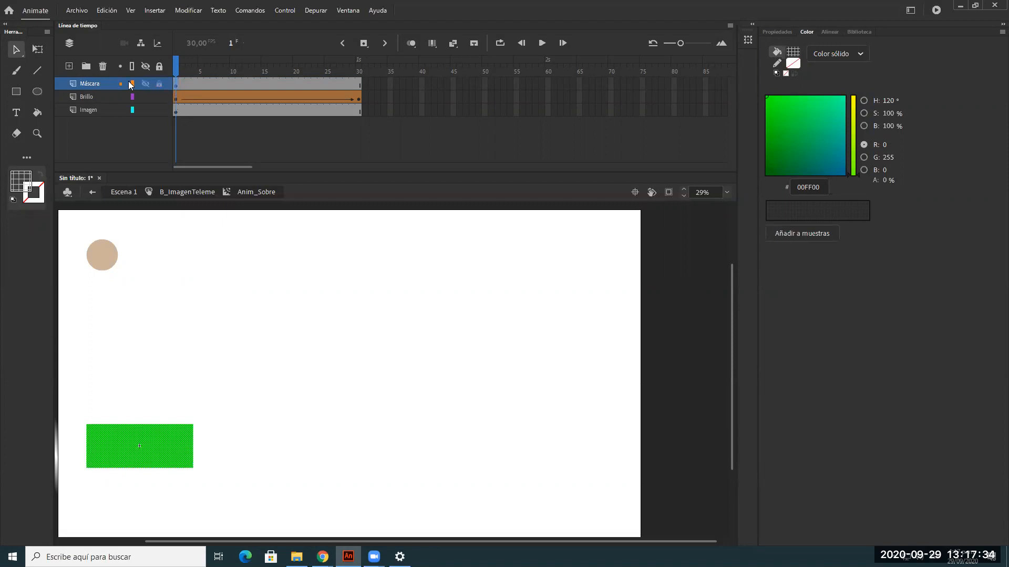
right_click(90, 86)
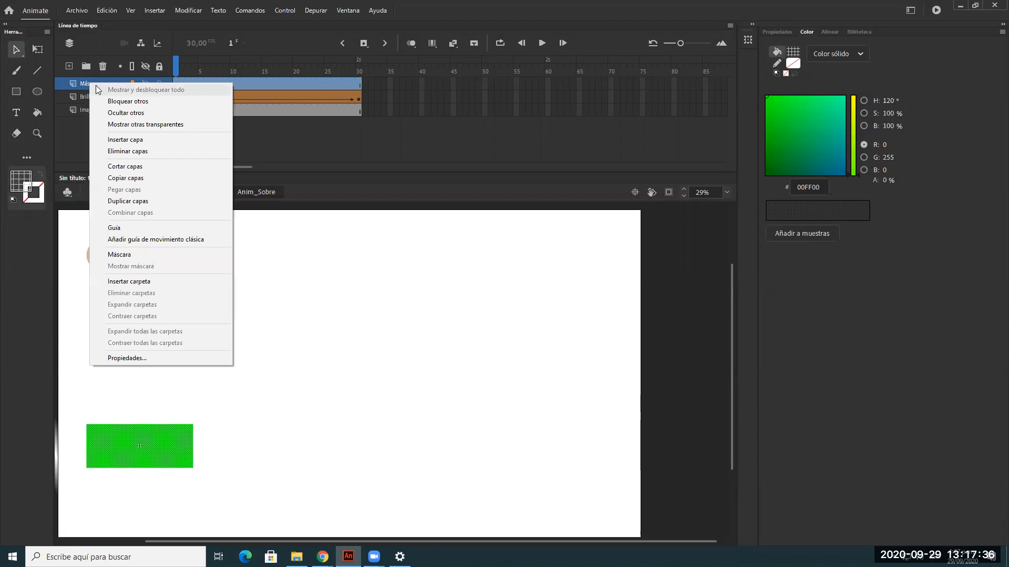
left_click(120, 255)
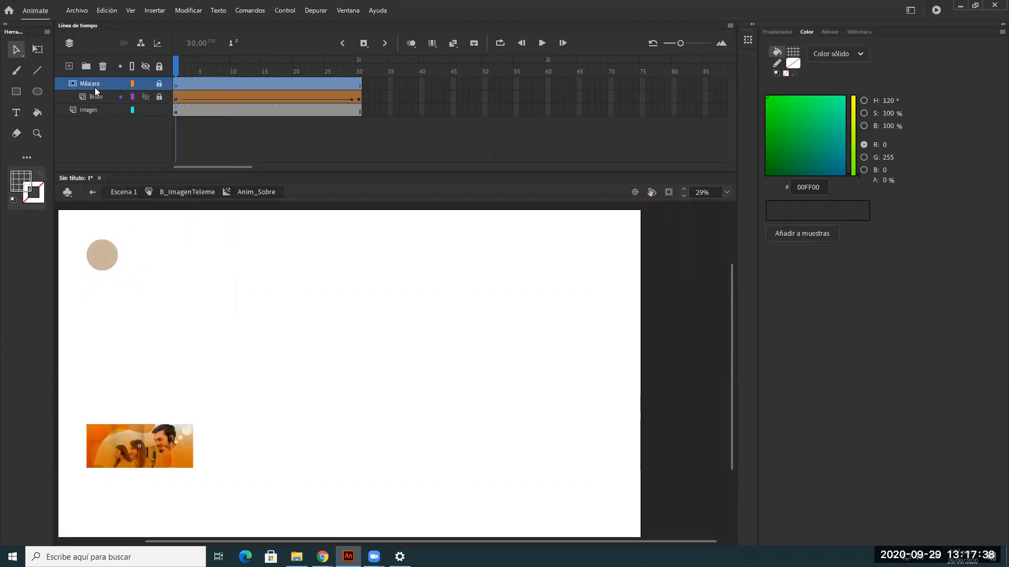
left_click_drag(175, 67, 273, 84)
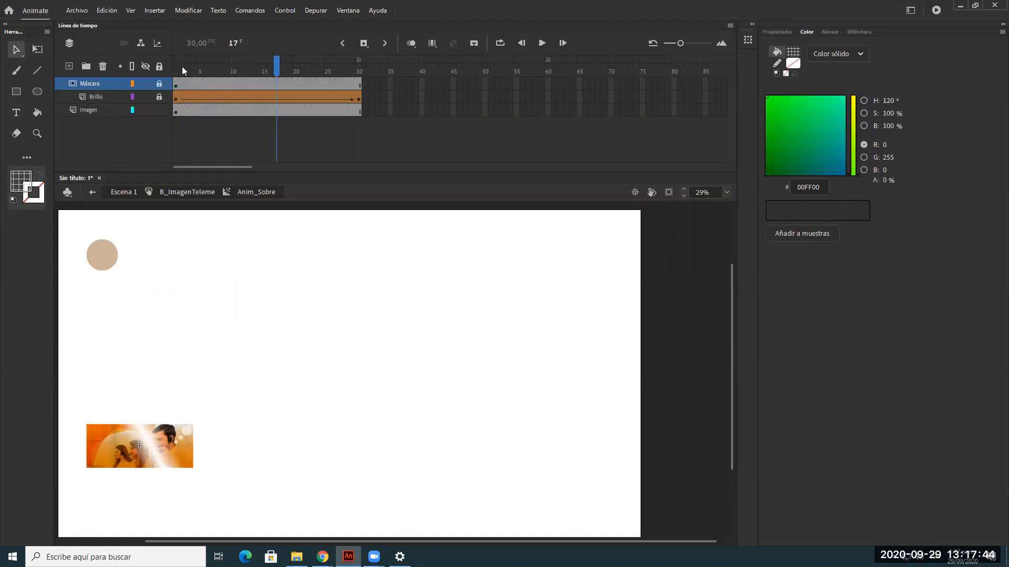
Step: Return to the B_ImagenTeleme button and convert the image in its Presionado state into a movie clip named Presión
left_click(194, 193)
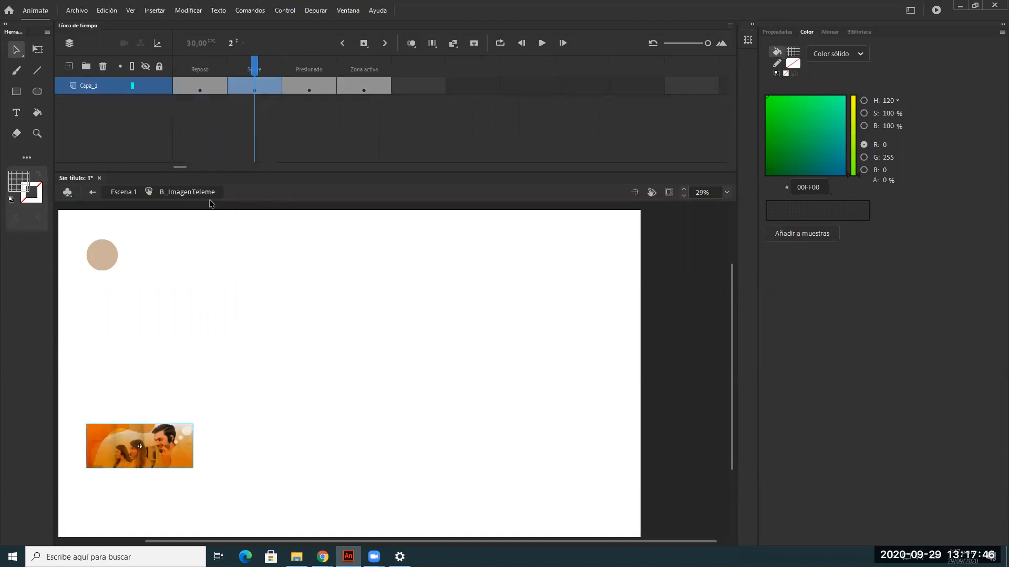
left_click(314, 86)
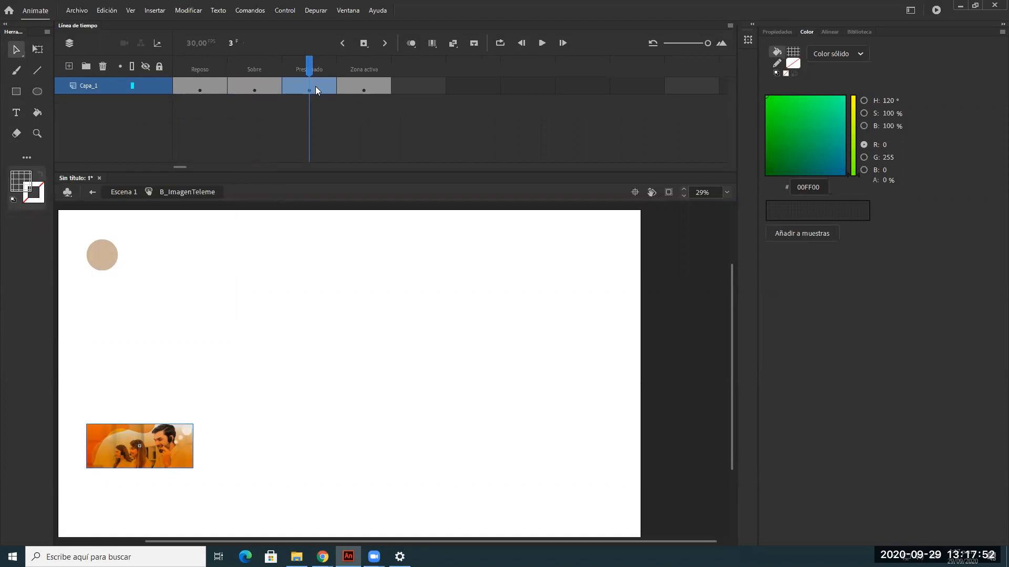
key("F8")
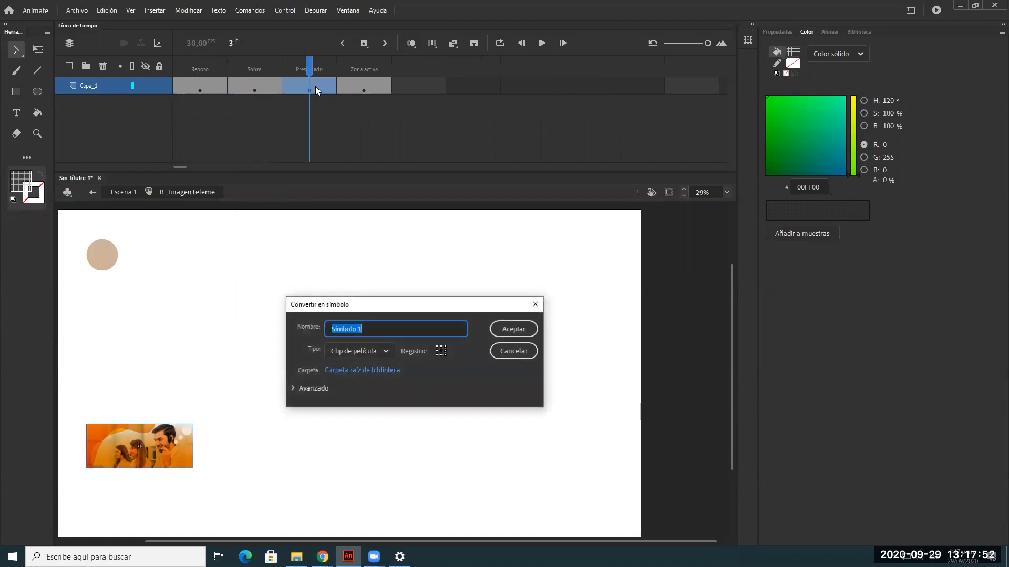
left_click(426, 298)
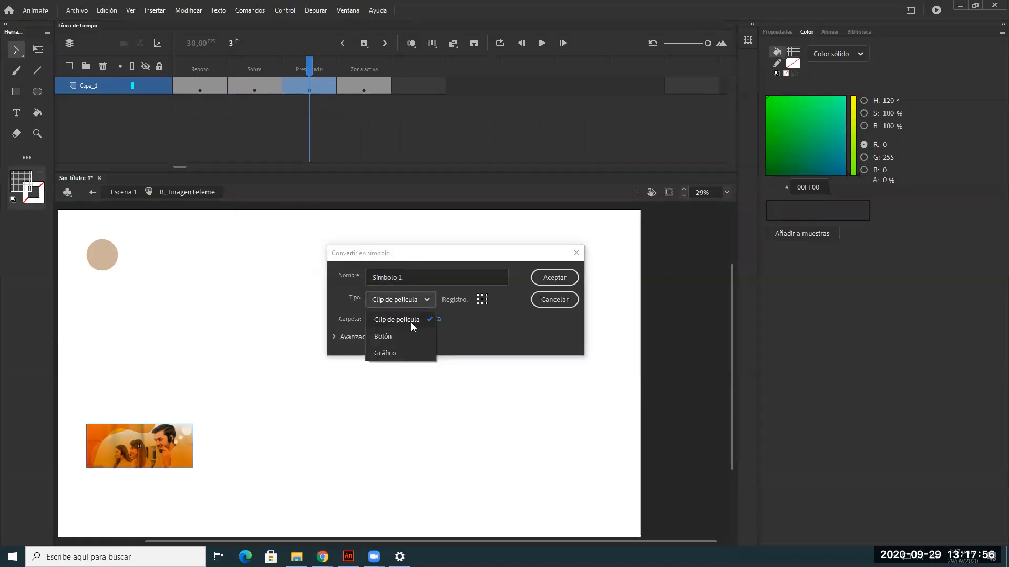
left_click(420, 277)
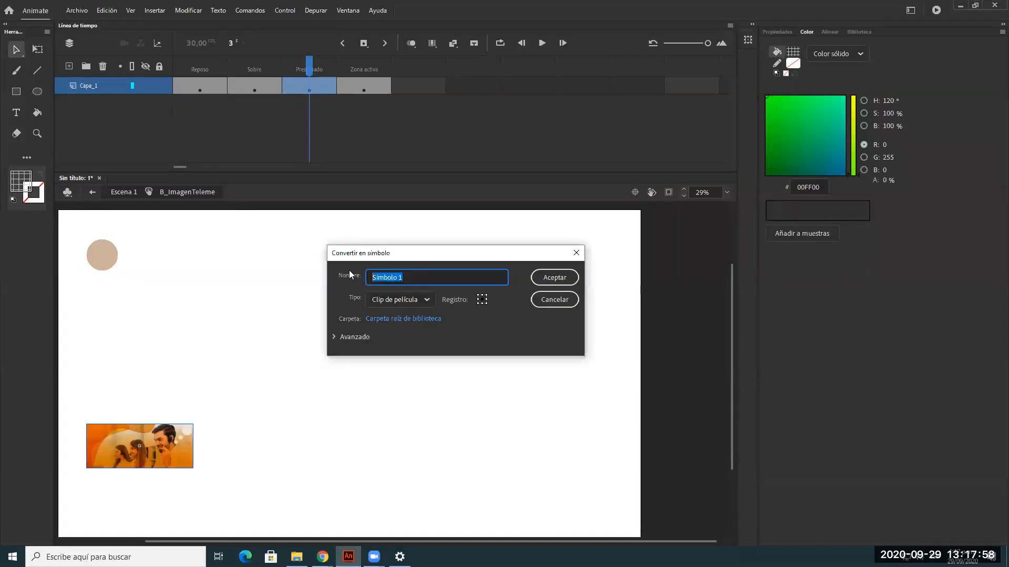
type("Presión")
left_click(551, 279)
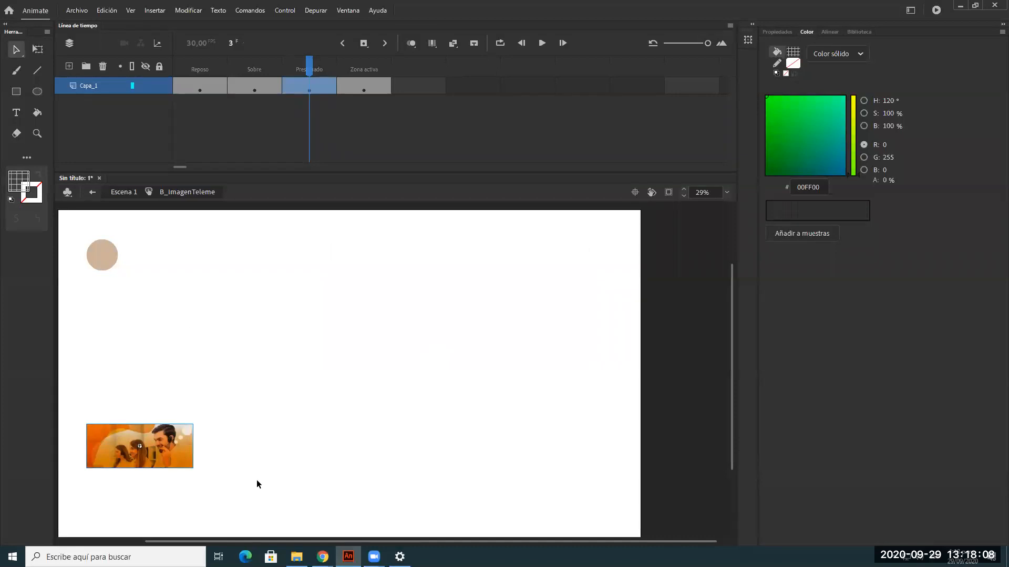
Step: Open the Presión clip for editing, extend its layer to frame 10 and rename the layer Imagen
double_click(169, 455)
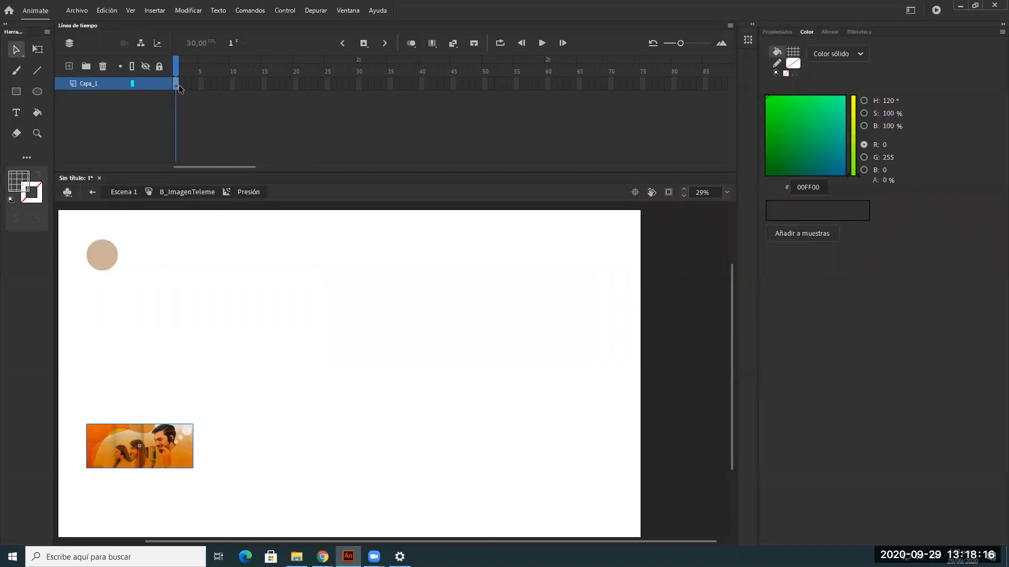
left_click(231, 84)
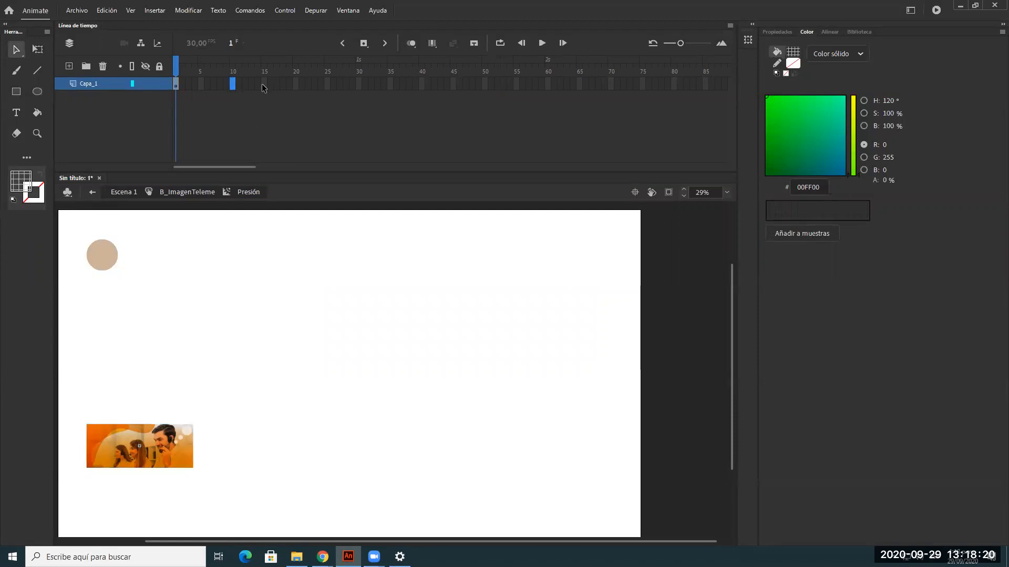
key("F5")
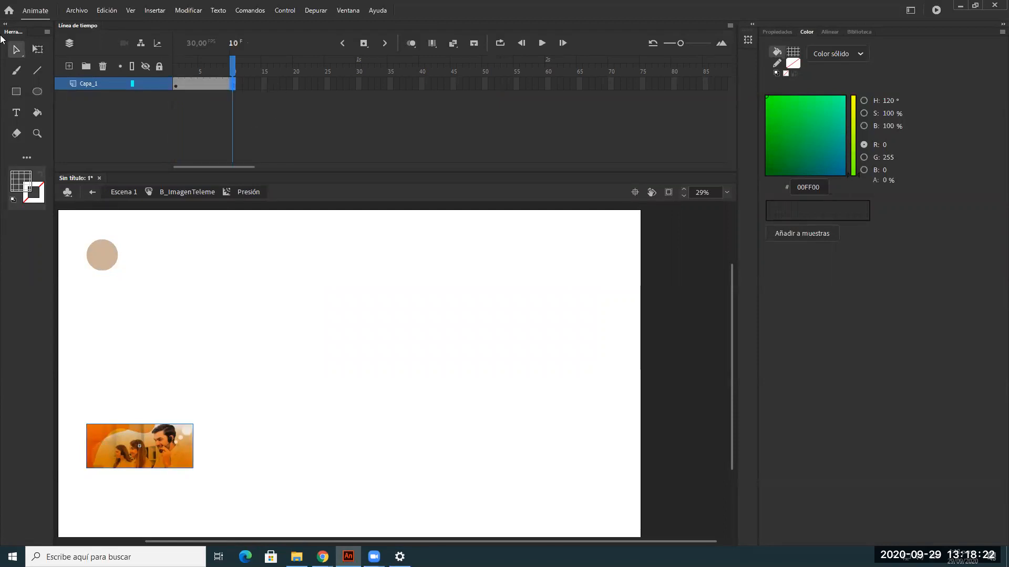
type("Imagen")
key("Return")
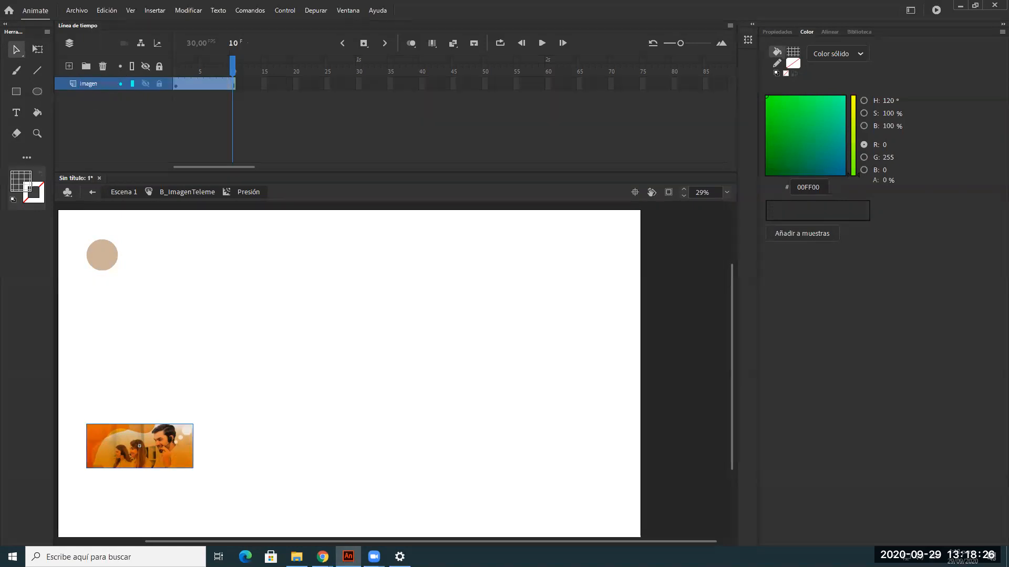
Step: Add a layer named Indicador above the Imagen layer and select its first frame
left_click(66, 68)
double_click(88, 83)
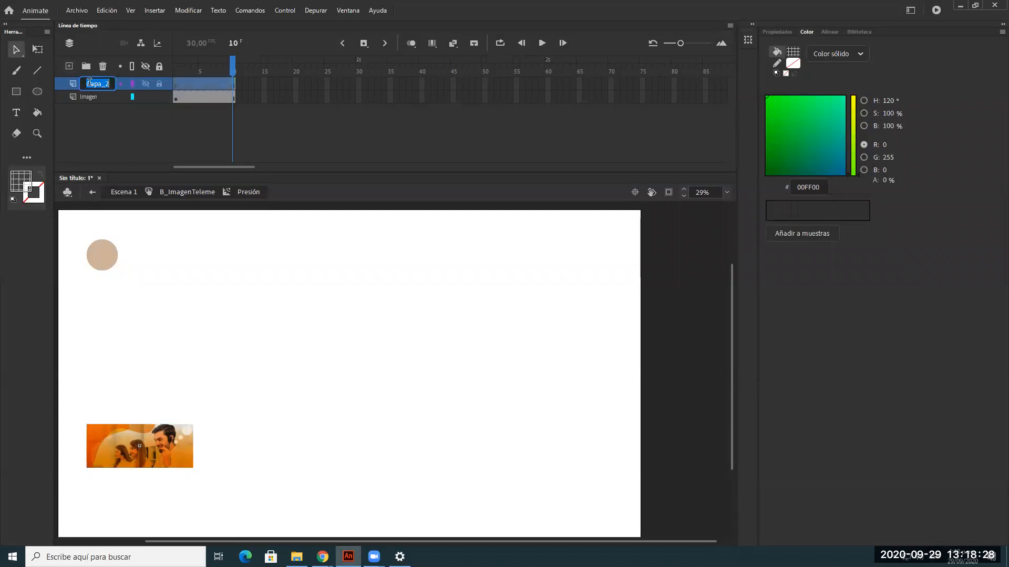
type("Indicador")
key("Return")
left_click(175, 84)
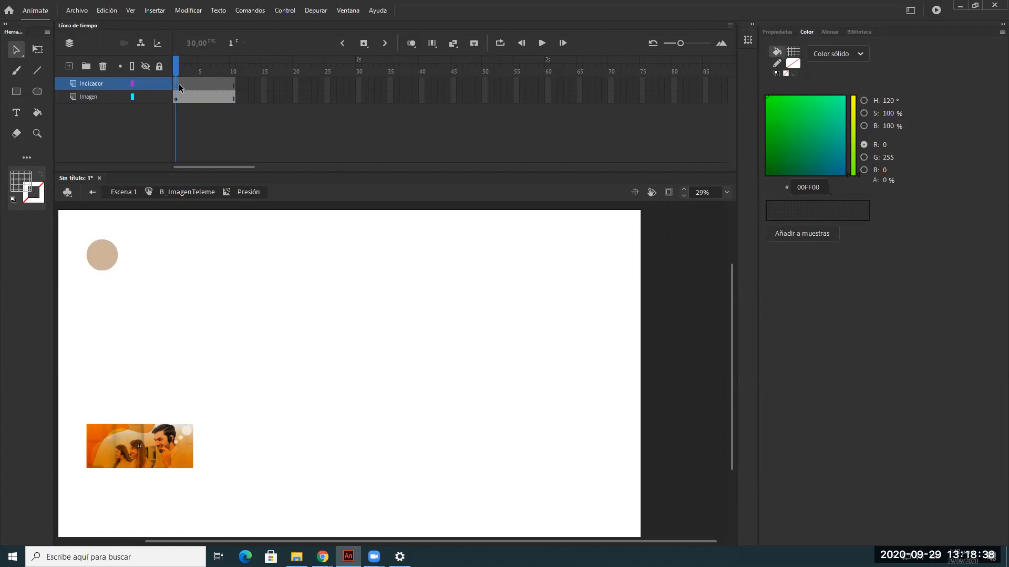
Step: Draw a narrow vertical white rectangle (FFFFFF, 100% alpha, no stroke) over the image's left part on the Indicador layer
key("r")
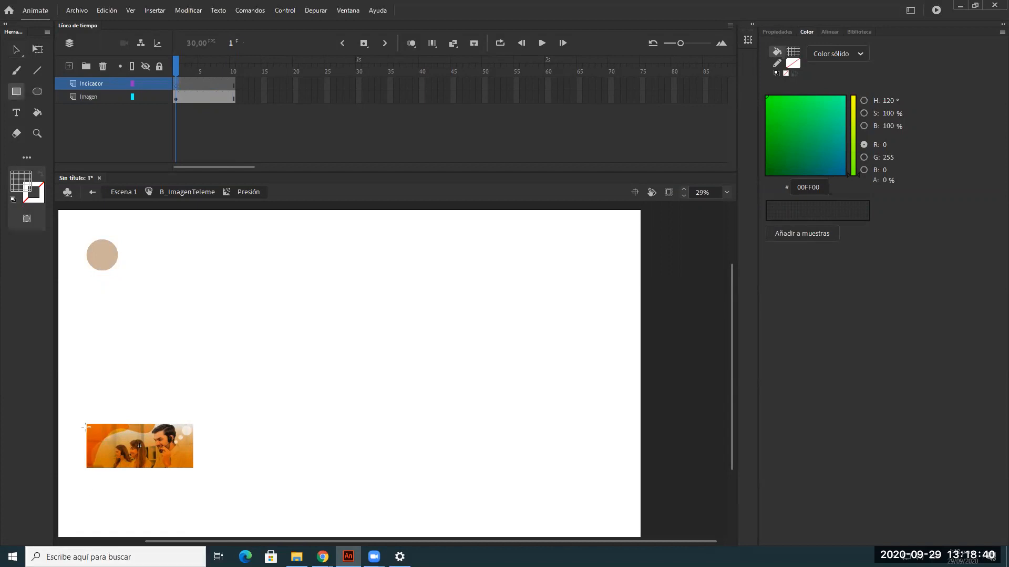
left_click(21, 172)
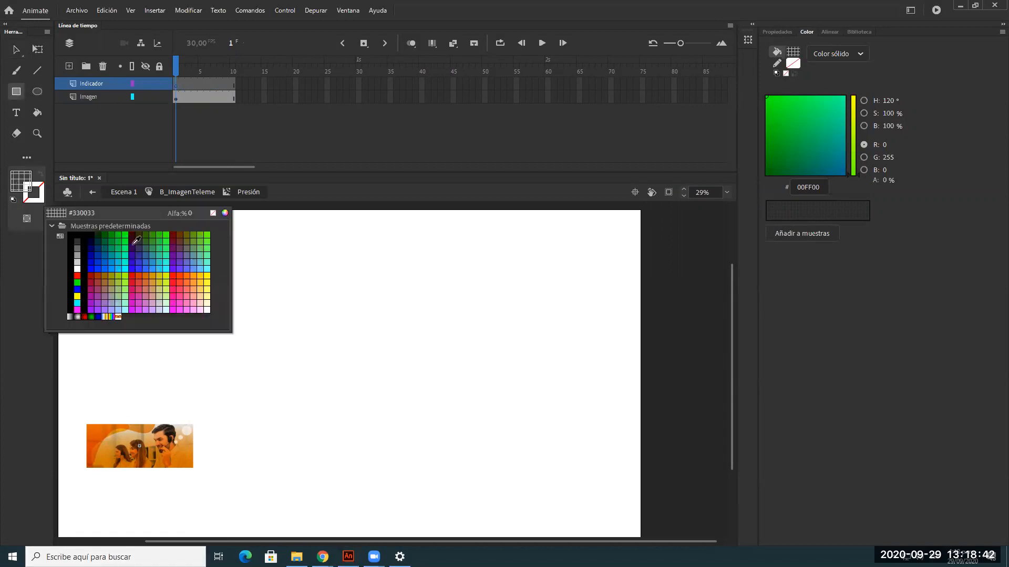
left_click(78, 267)
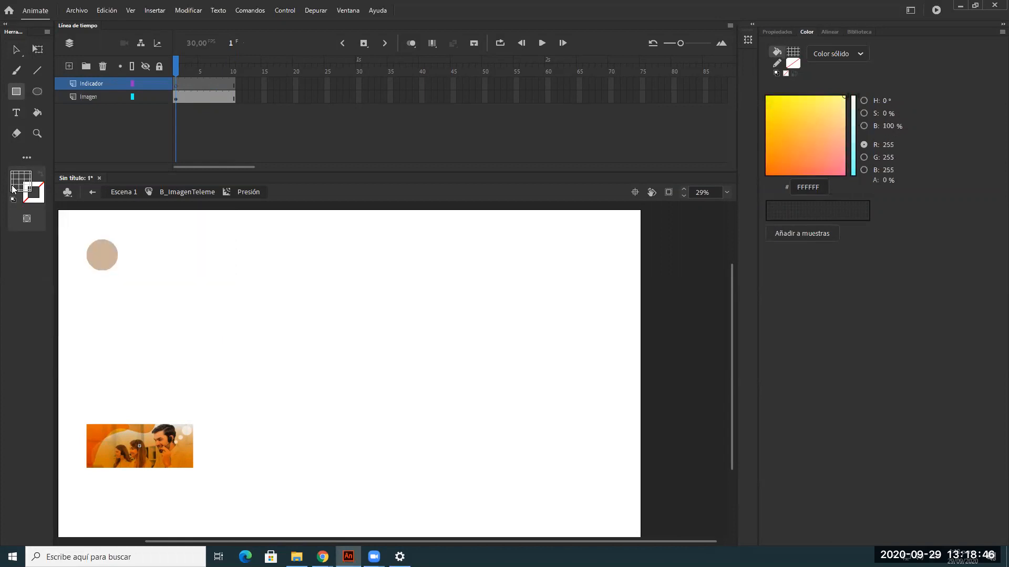
left_click_drag(887, 180, 988, 169)
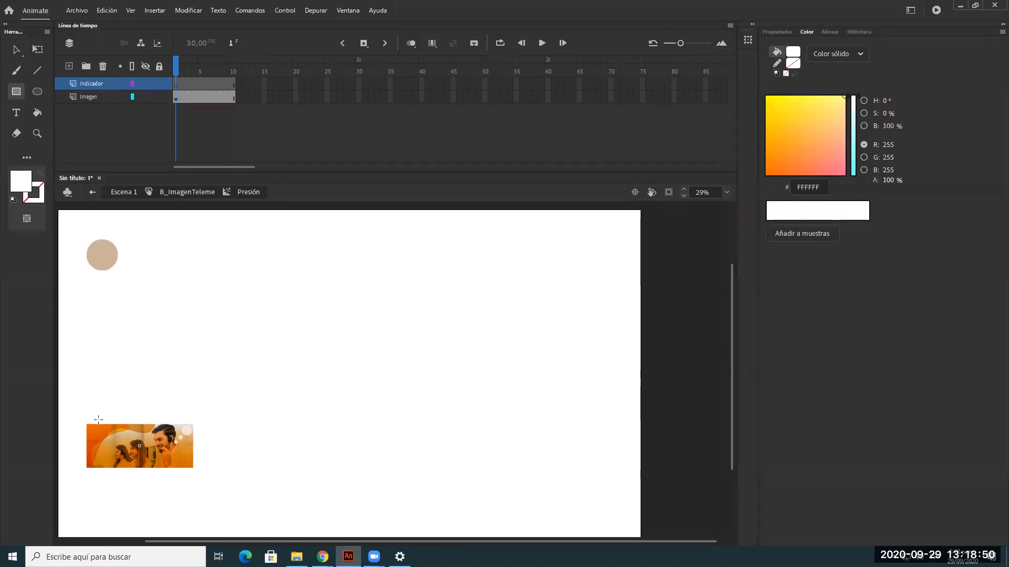
left_click_drag(99, 418, 105, 479)
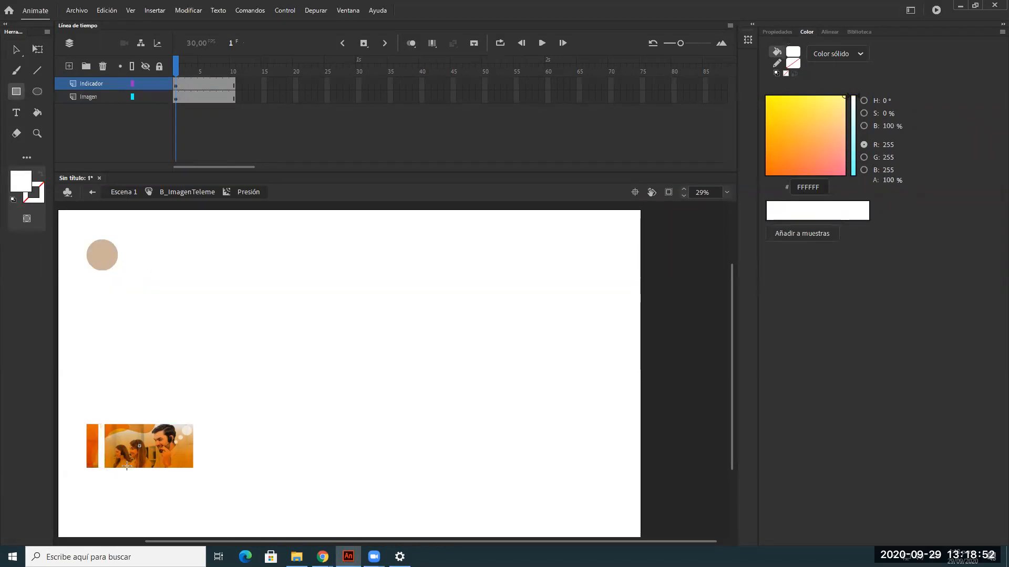
key("v")
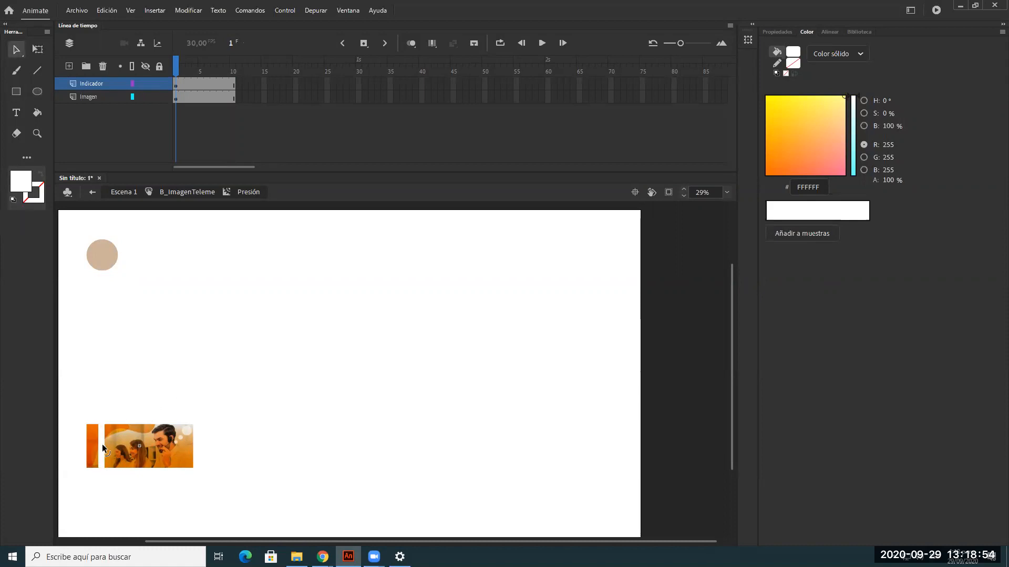
Step: Insert a keyframe at frame 2 of Indicador and move the white bar a short distance right across the image
left_click(187, 84)
left_click(187, 86)
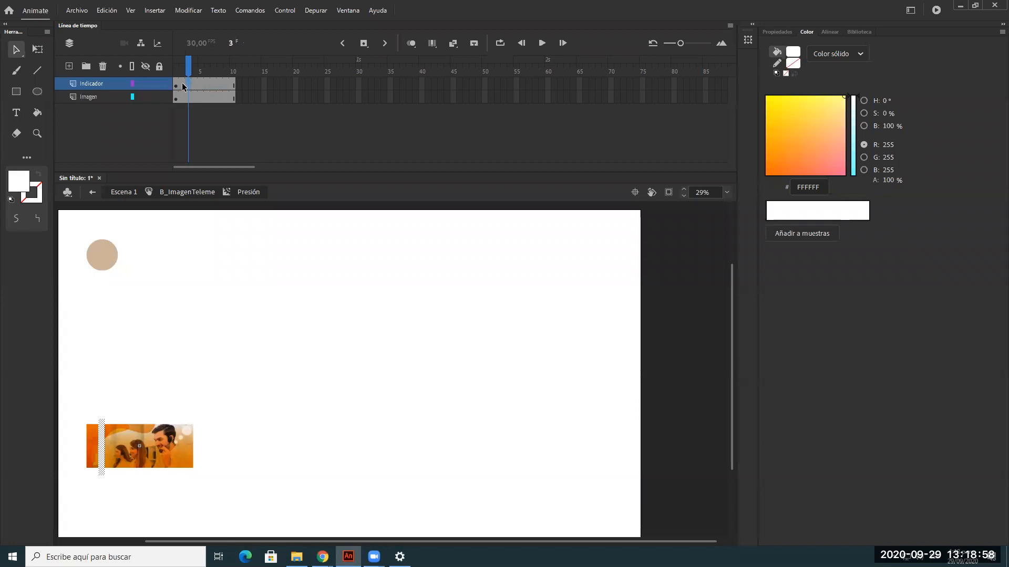
left_click(182, 84)
left_click(188, 84)
left_click(182, 84)
key("F6")
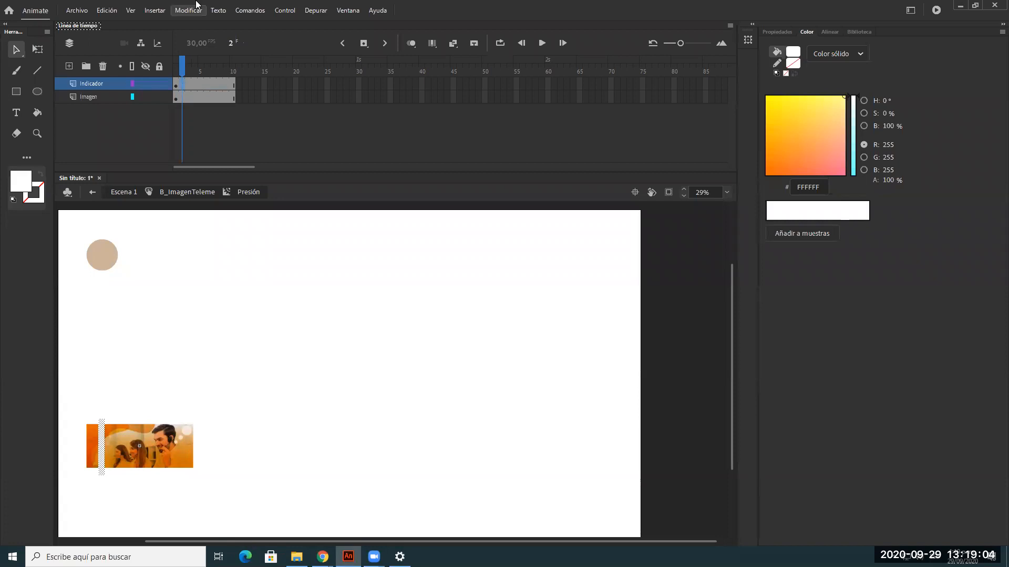
left_click(182, 83)
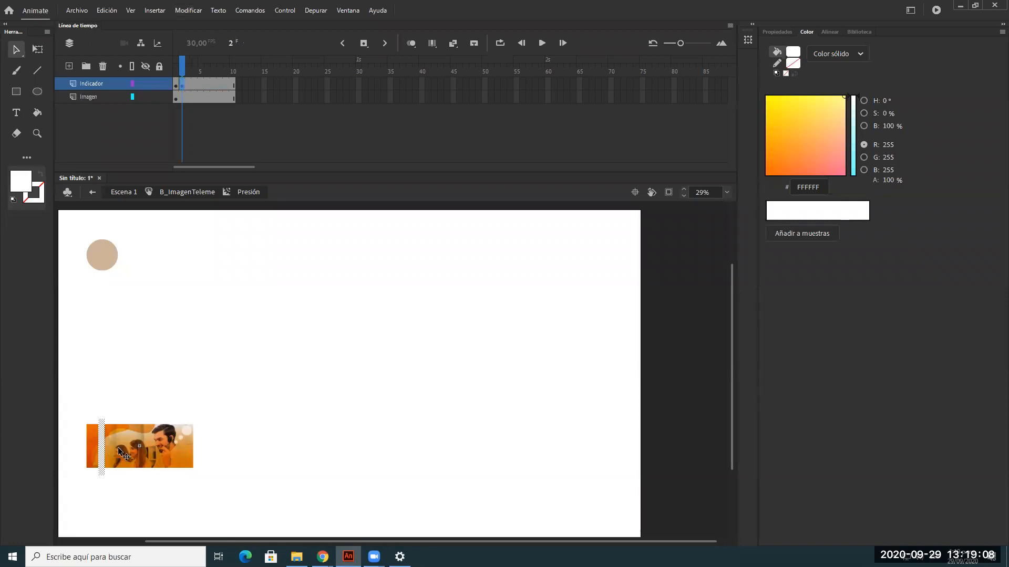
mouse_move(102, 451)
left_mouse_down()
mouse_move(130, 450)
mouse_move(122, 450)
left_mouse_up()
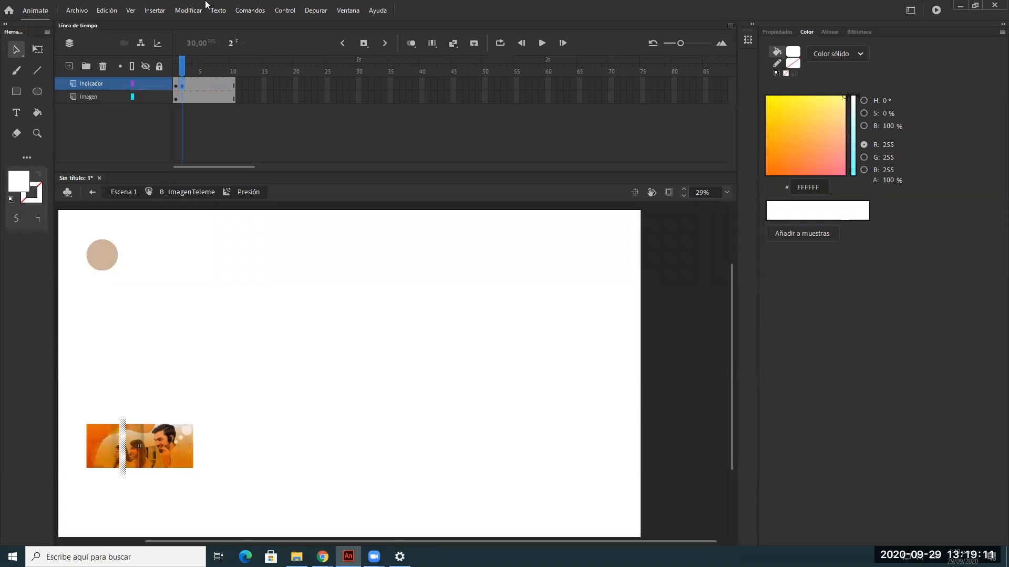
Step: Add Indicador keyframes at frames 4 and 7, moving the bar farther right each time until it nears the image's right edge
left_click(192, 84)
left_click(189, 84)
left_click(195, 85)
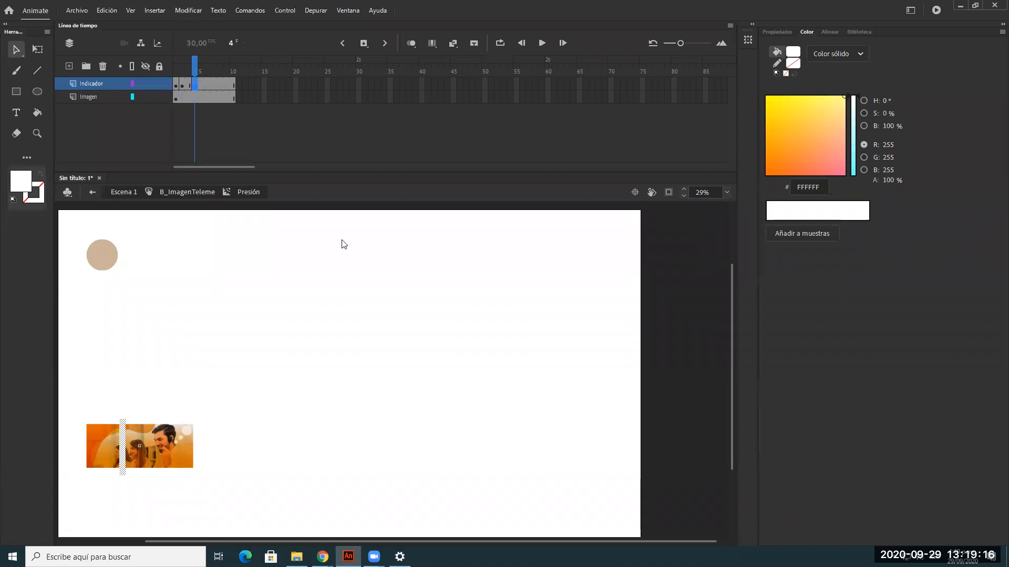
left_click_drag(129, 441, 155, 443)
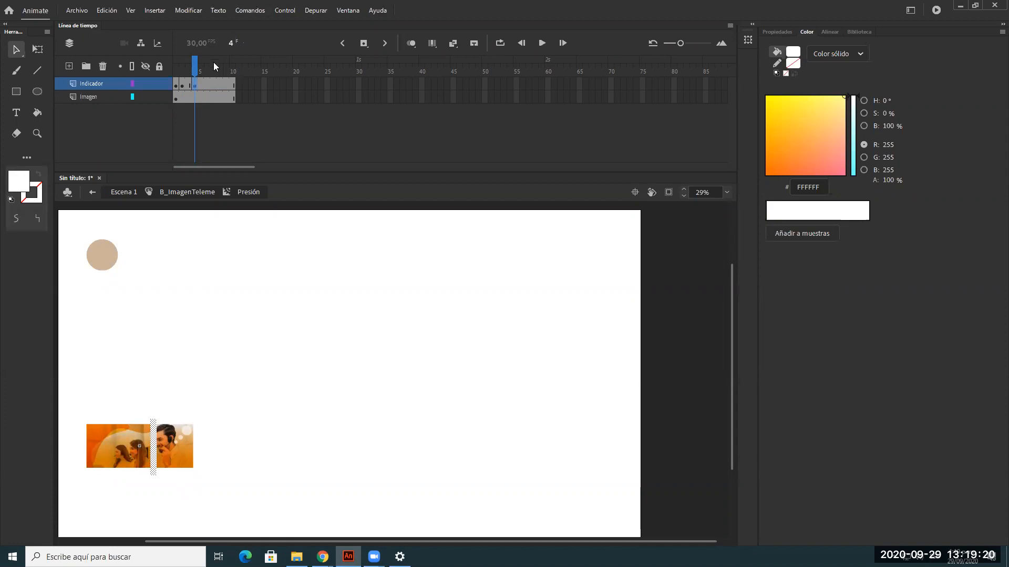
left_click(212, 86)
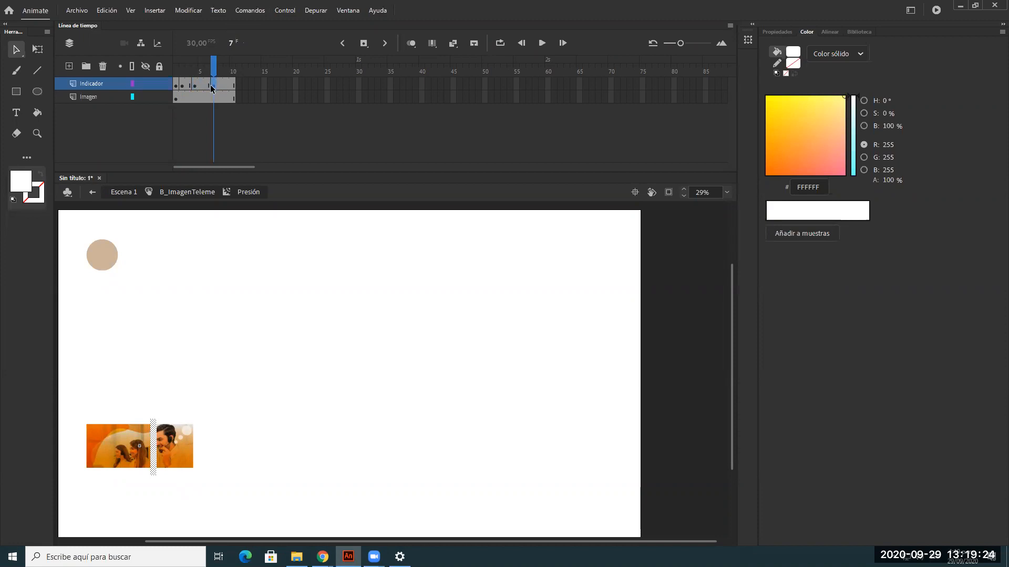
left_click_drag(155, 443, 186, 444)
left_click_drag(215, 70, 121, 97)
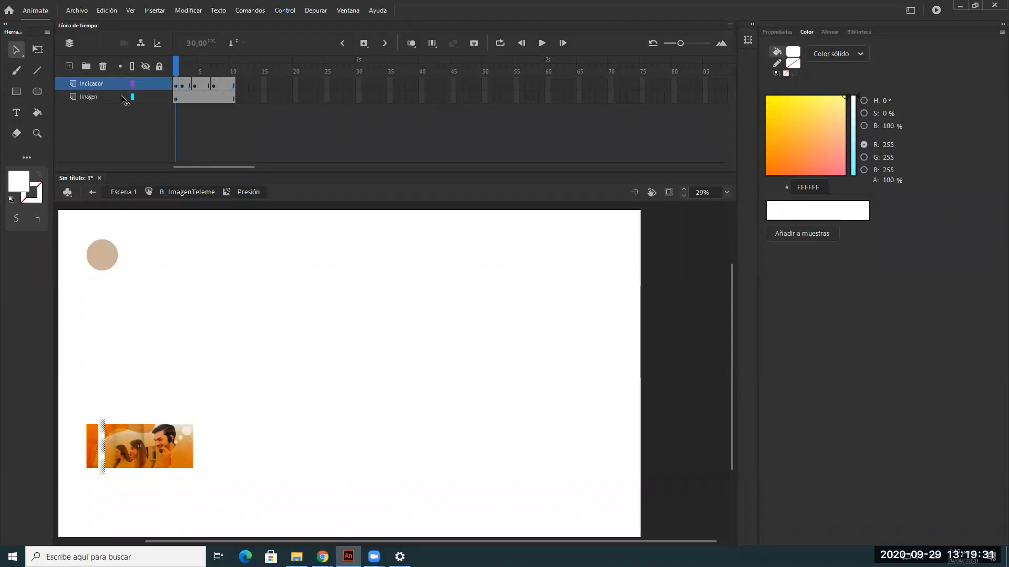
Step: Set the white bar's fill alpha to 50% in frames 1 and 2 of the Indicador layer
left_click(174, 87)
left_click_drag(891, 180, 875, 184)
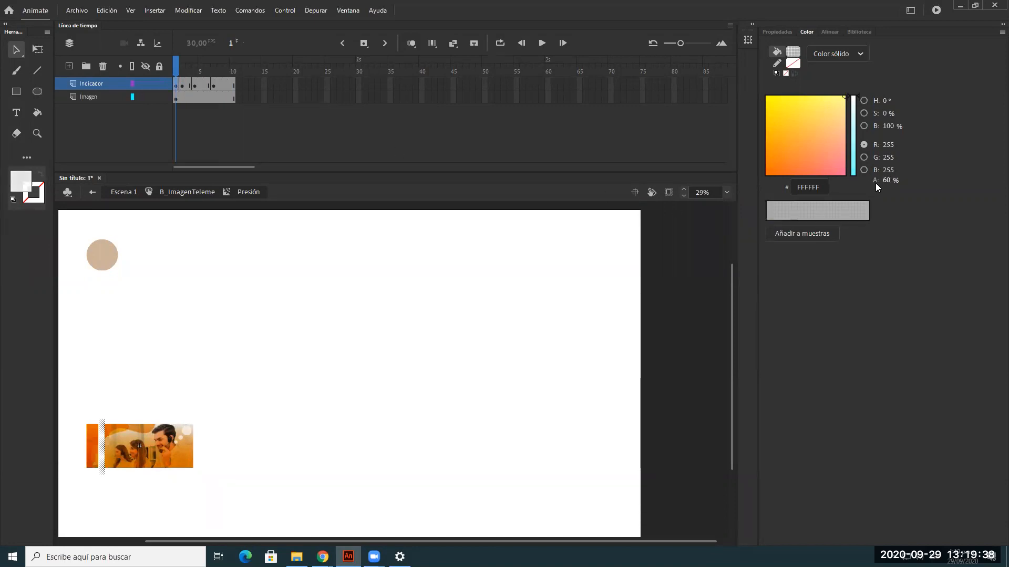
left_click(886, 181)
type("50")
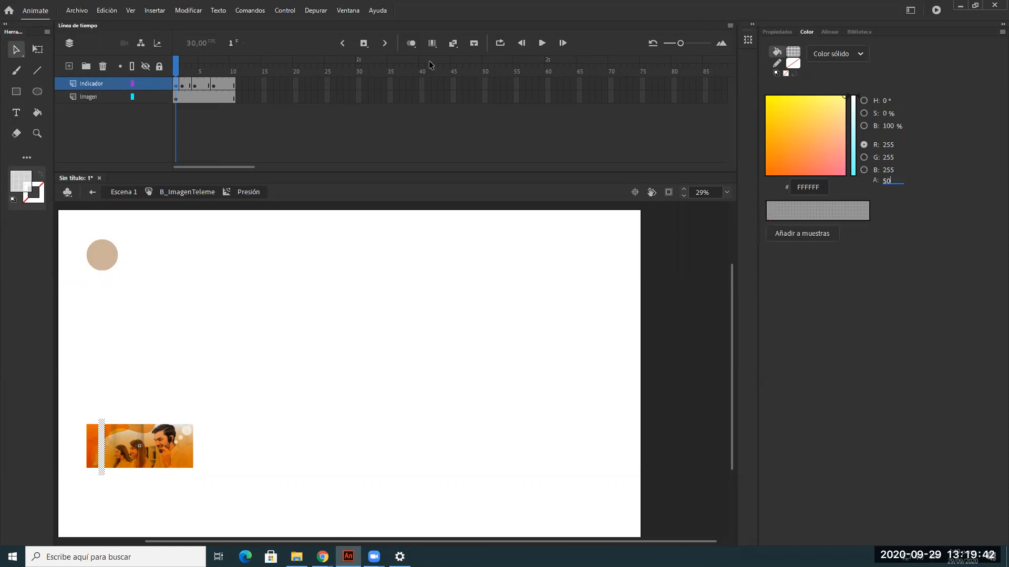
left_click(183, 86)
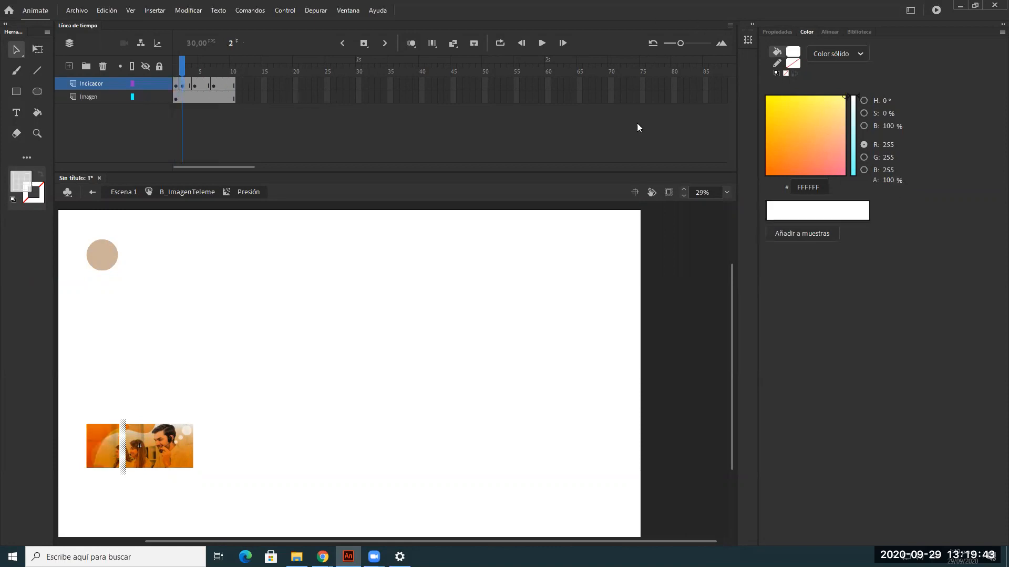
left_click(886, 181)
type("50")
key("Return")
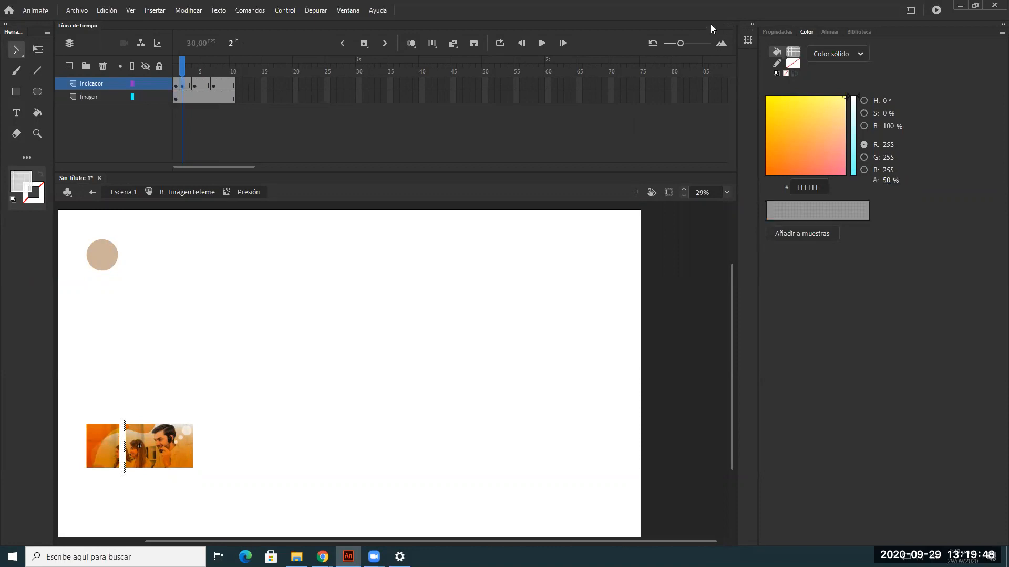
Step: Set the white bar's fill alpha to 50% in the Indicador keyframes at frames 4 and 7
left_click(194, 85)
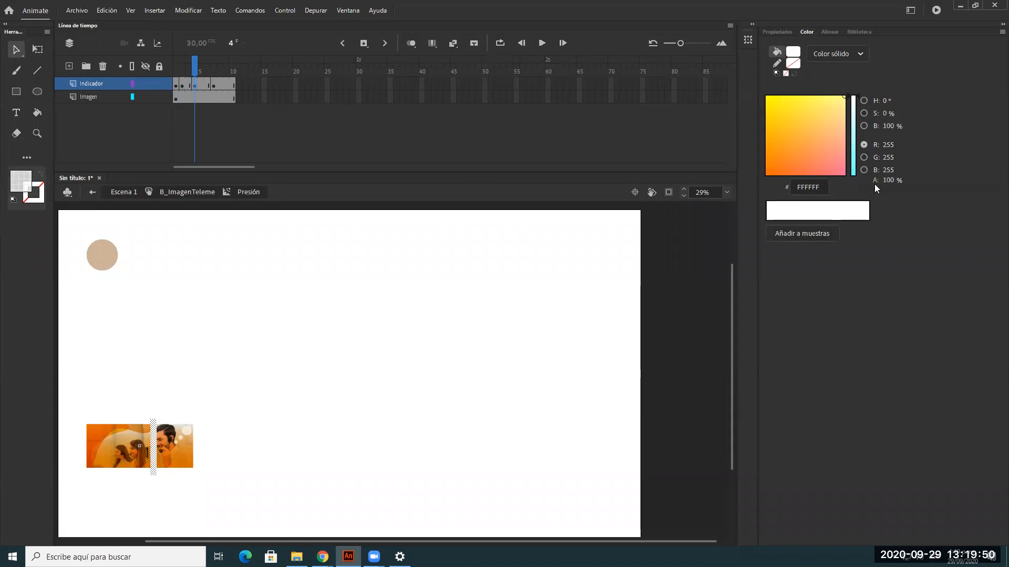
type("50")
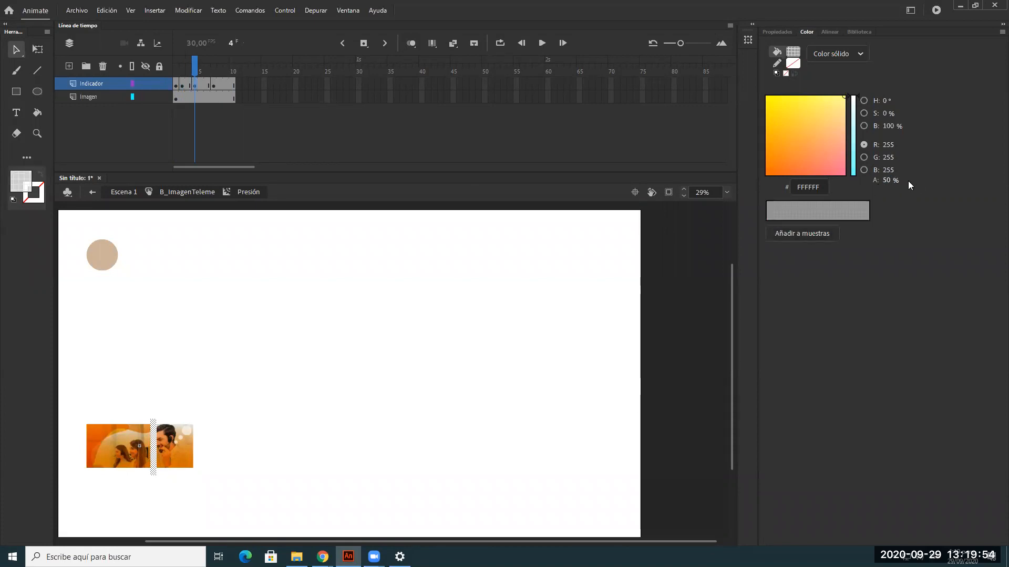
key("alt+period")
left_click(885, 180)
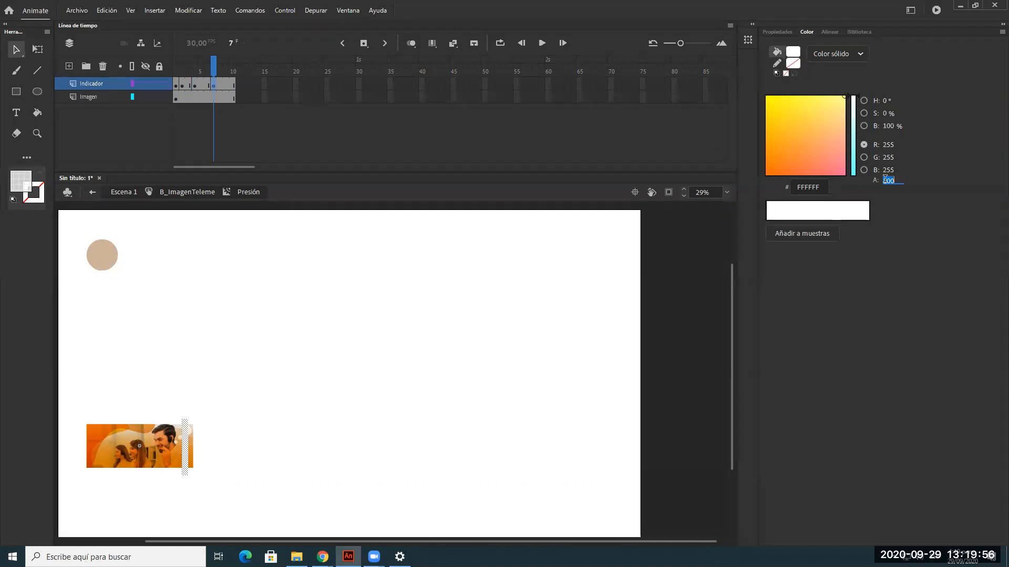
type("50")
key("Return")
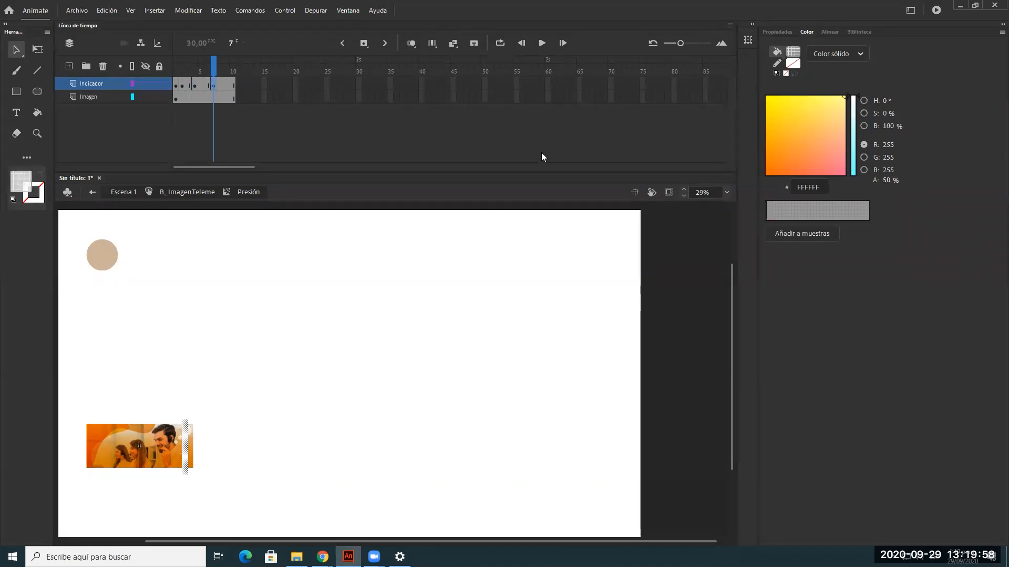
Step: Open the Anim_Sobre clip from the B_ImagenTeleme button's Sobre state and add a layer named Nombre above Máscara
left_click(183, 193)
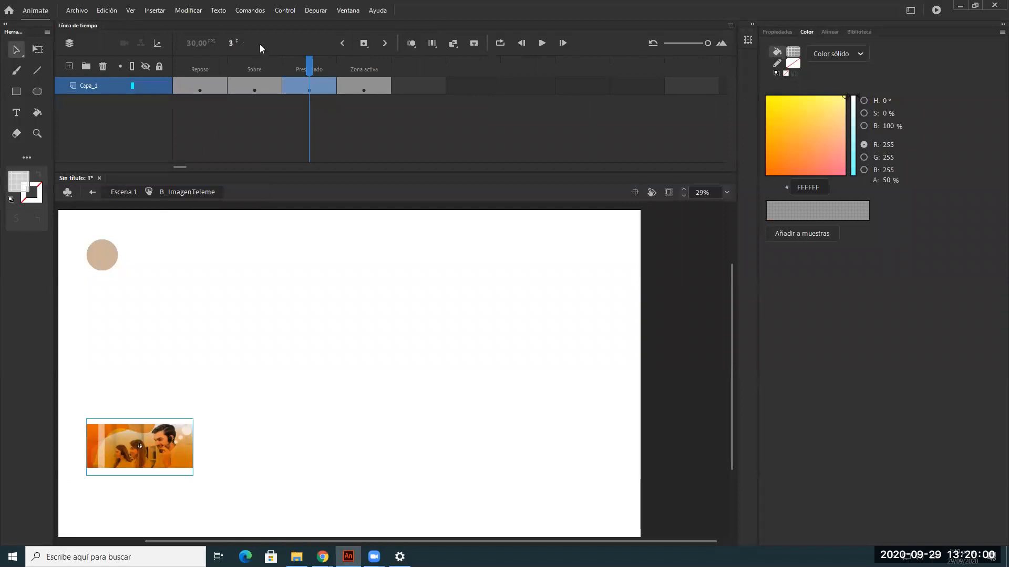
left_click(250, 87)
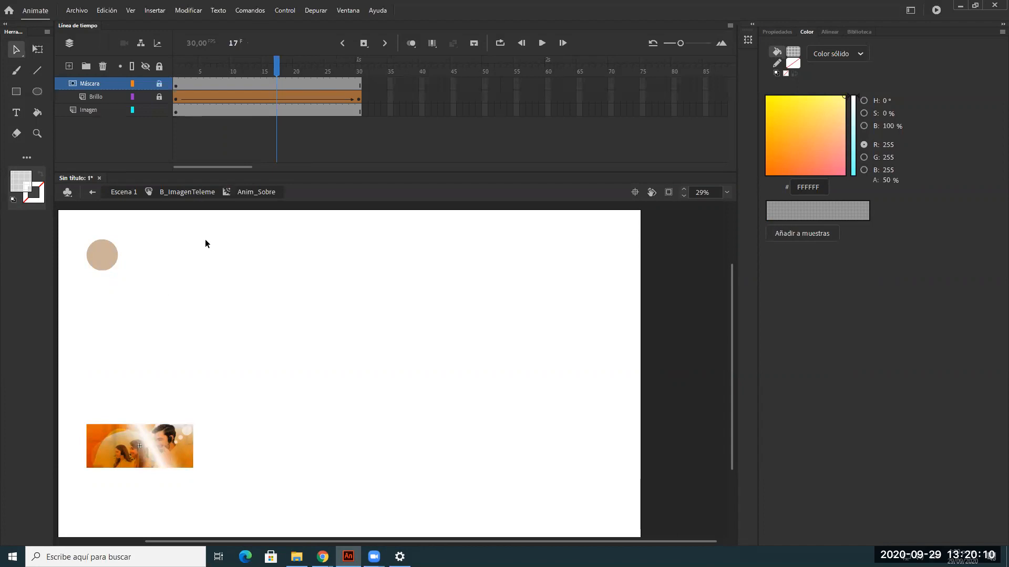
left_click(68, 65)
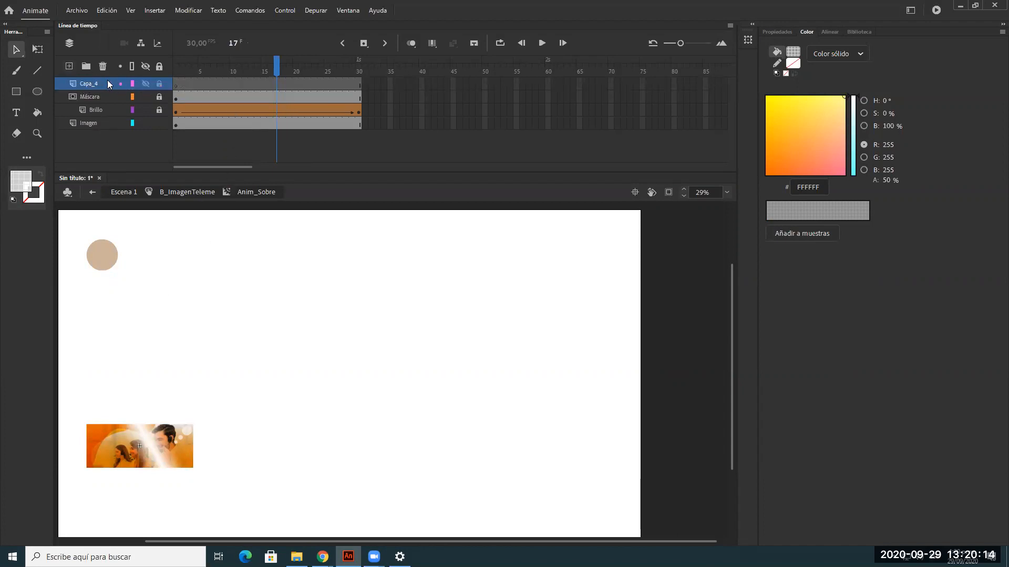
double_click(87, 83)
type("Nombre")
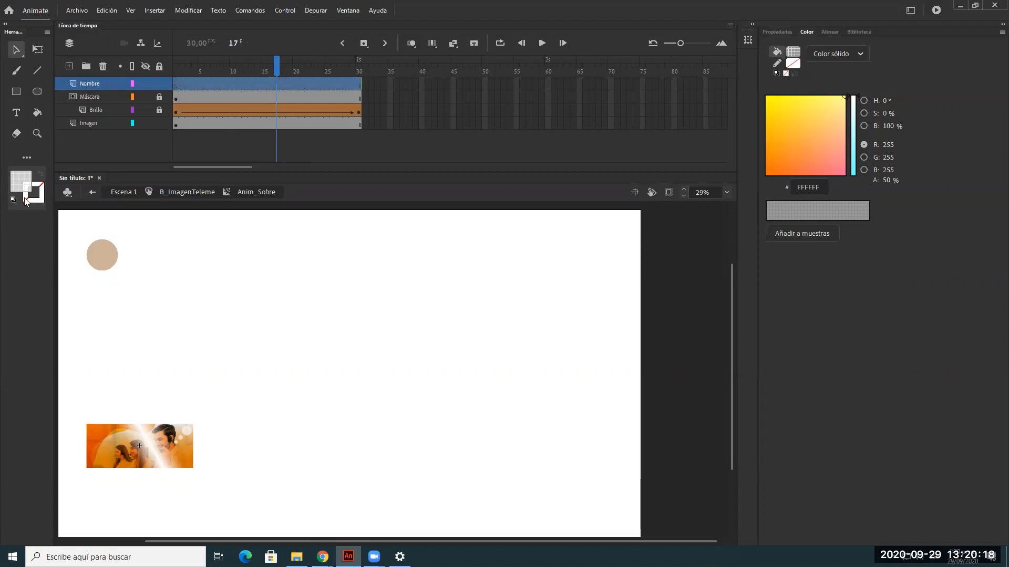
Step: Add the text Telemercadeo over the image in the first frame of Nombre and widen its box to fit one line
left_click(175, 84)
key("t")
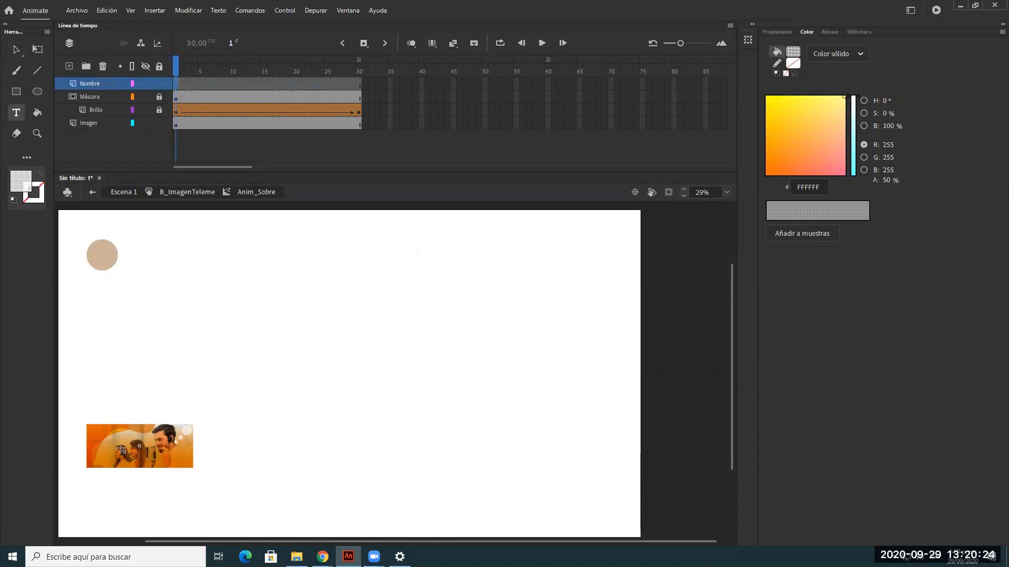
left_click(105, 459)
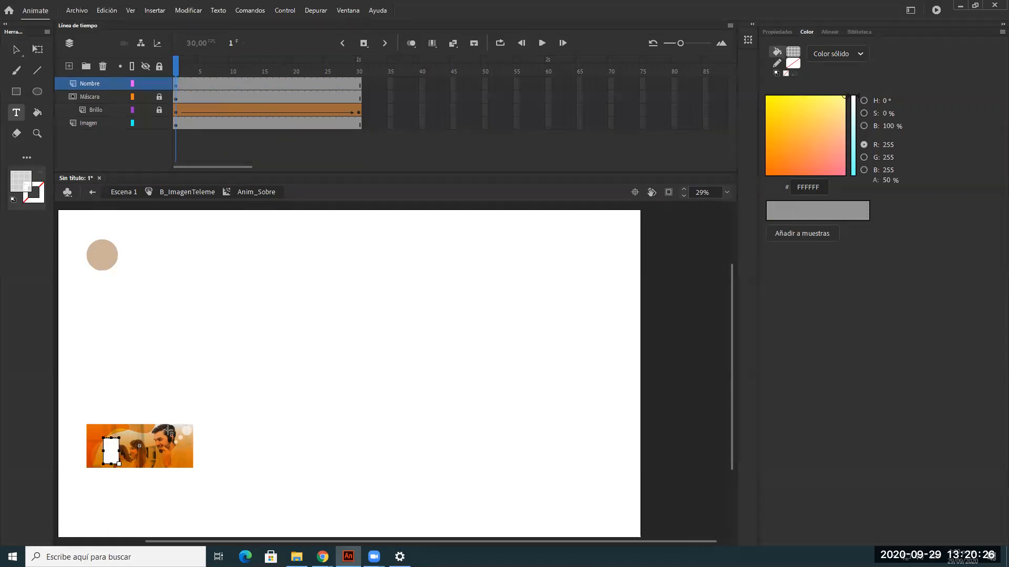
type("Telem")
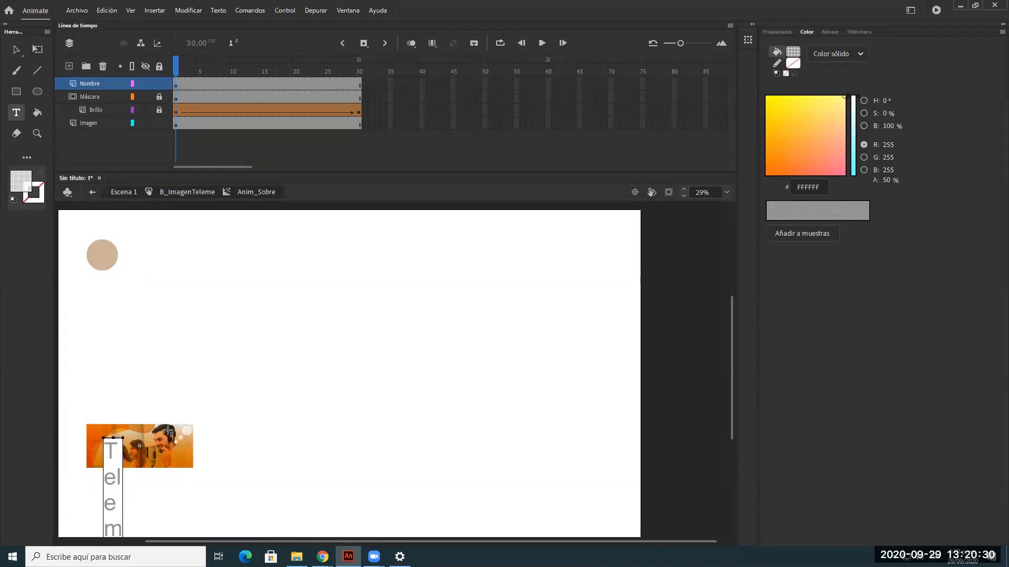
left_click_drag(301, 408, 293, 454)
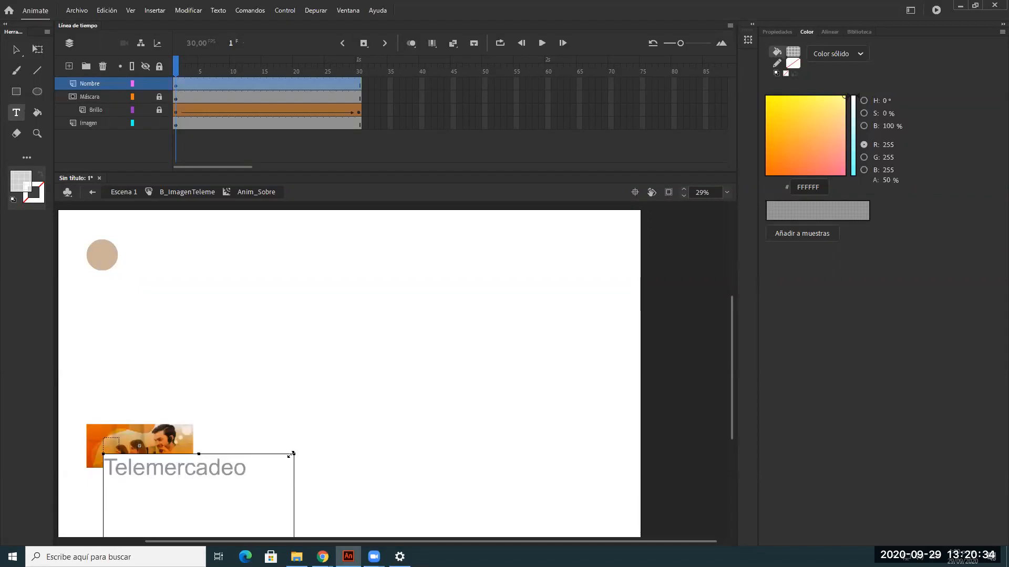
left_click(256, 417)
Step: Change the Telemercadeo text type to Texto estático and position the text over the lower part of the image
key("v")
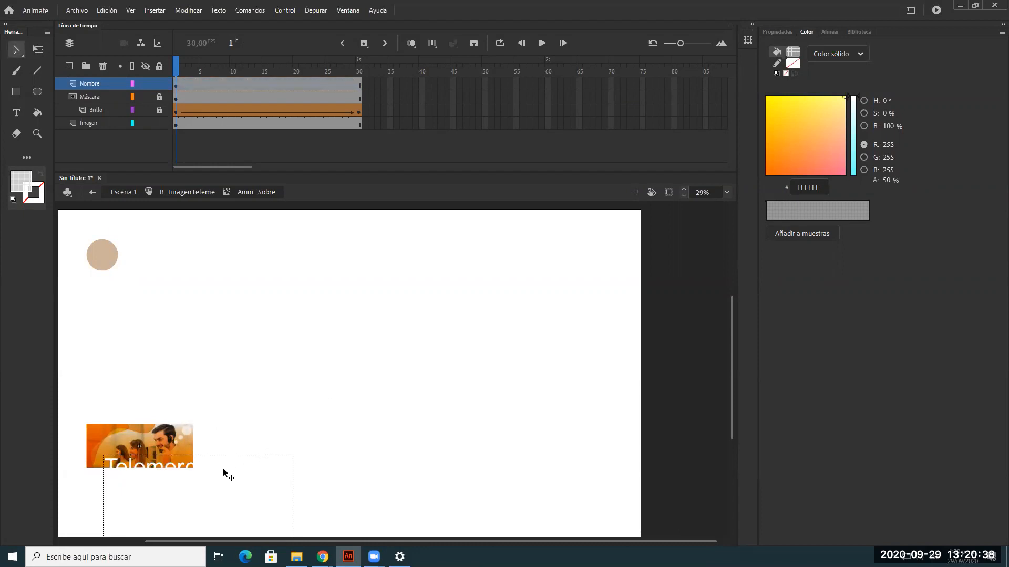
left_click(178, 466)
left_click_drag(179, 453, 217, 243)
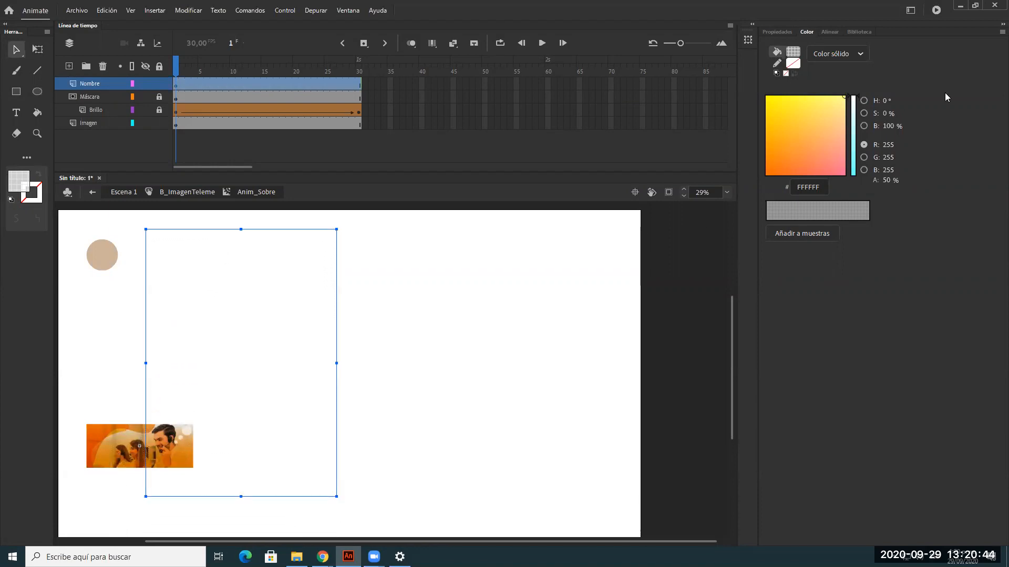
left_click(773, 31)
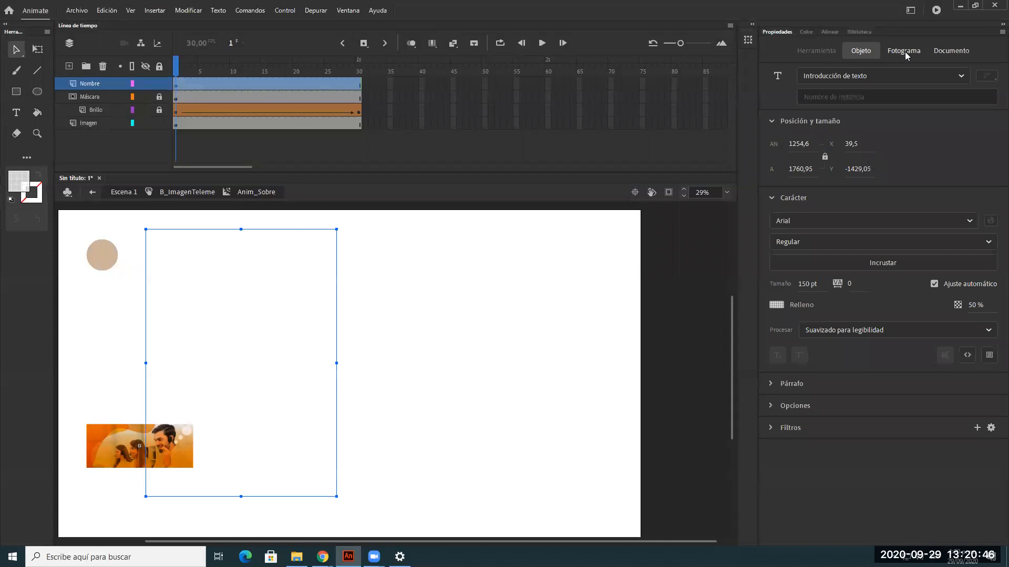
left_click(847, 75)
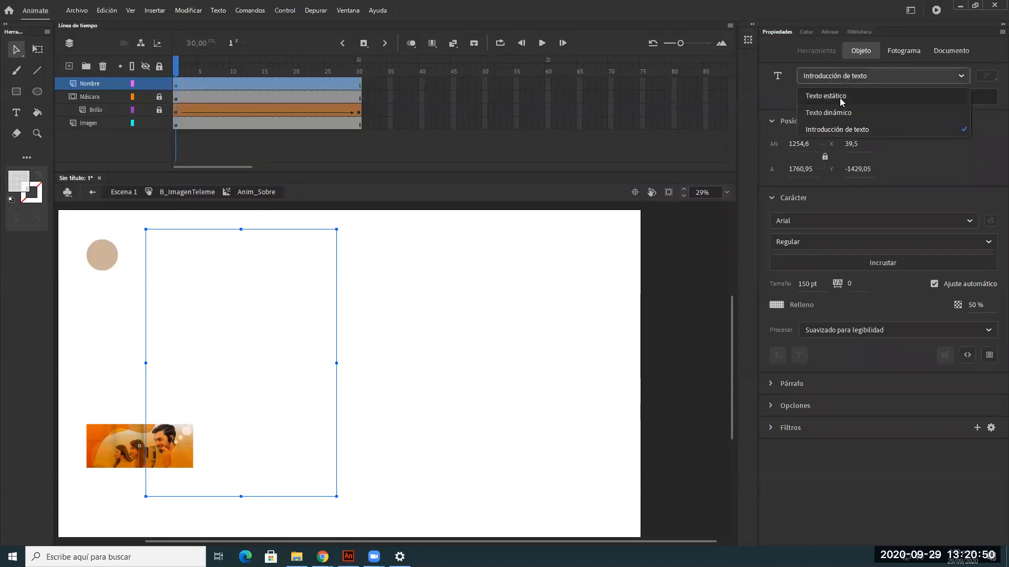
left_click(839, 98)
left_click_drag(257, 247, 224, 456)
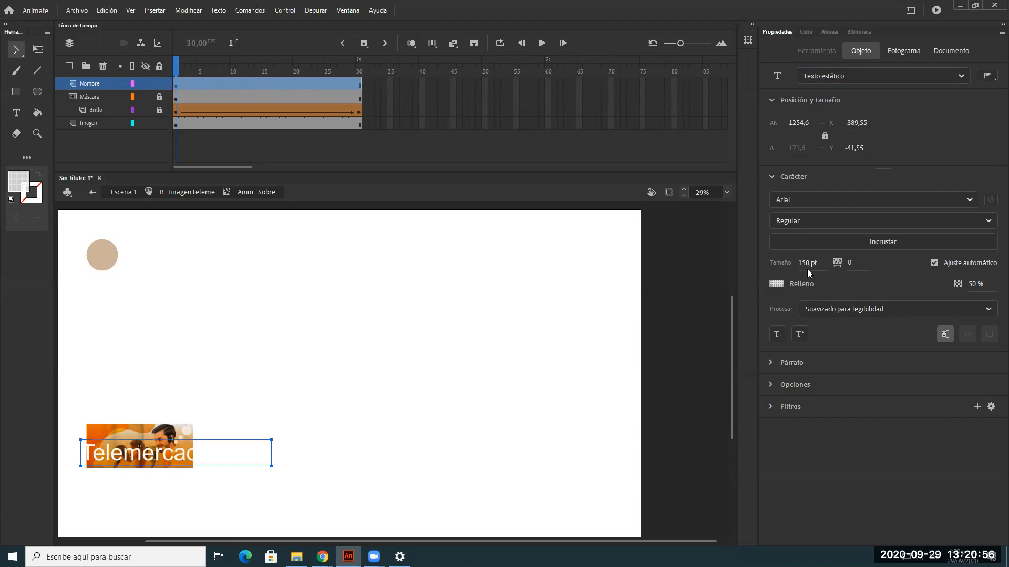
Step: Set the Telemercadeo text size to 50 pt, narrow its box to fit, and place it in the image's lower-left corner
type("50")
key("Return")
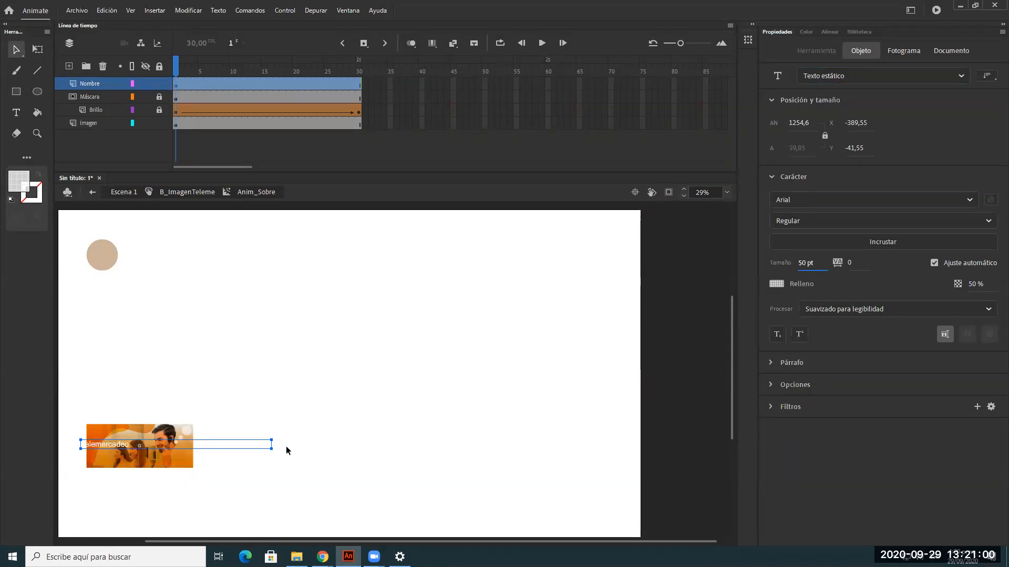
left_click_drag(271, 445, 133, 462)
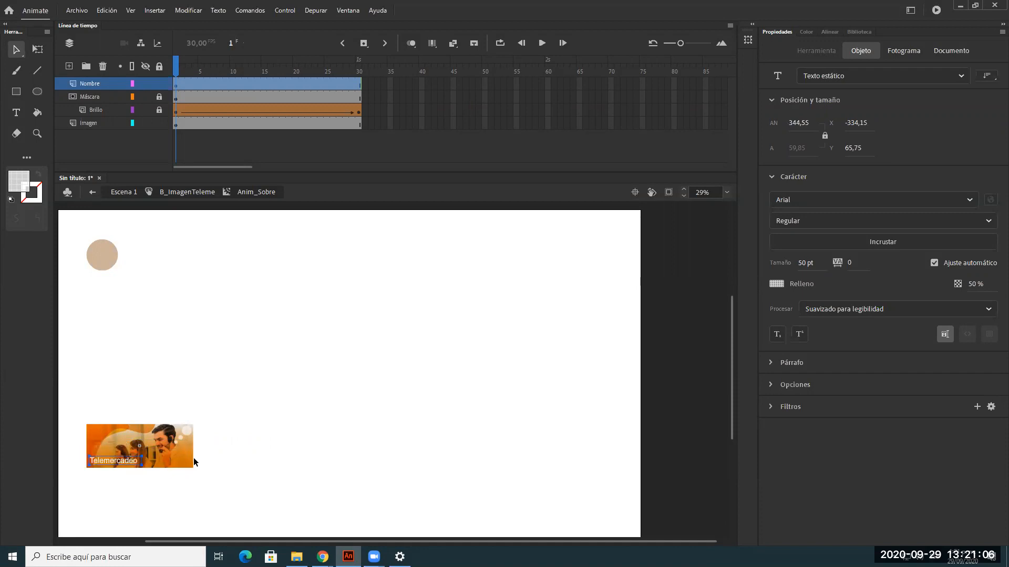
key("Down")
key("Left")
Step: Return to Escena 1 and test the movie to check the image button
left_click(182, 194)
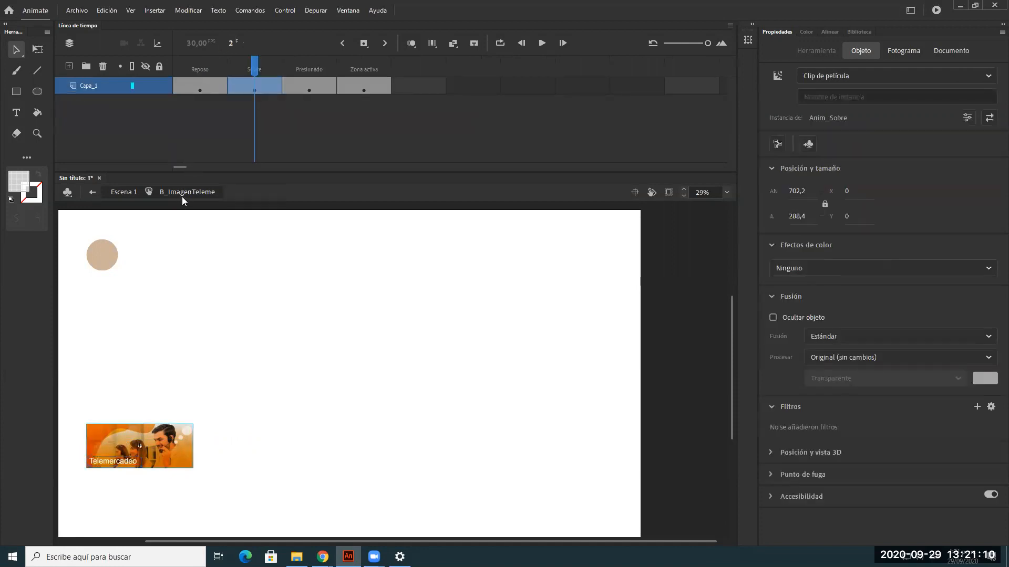
left_click(117, 192)
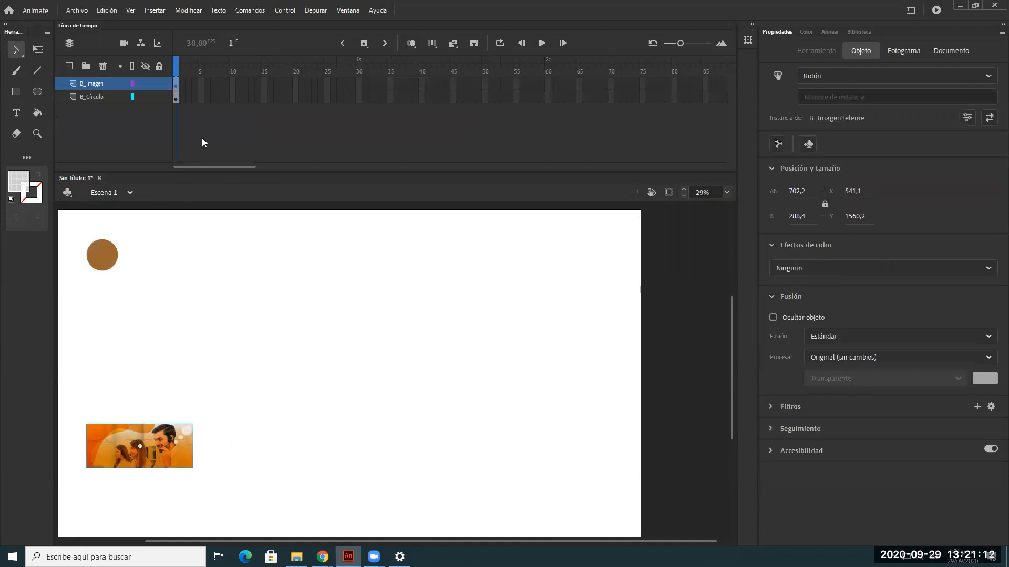
key("ctrl+Return")
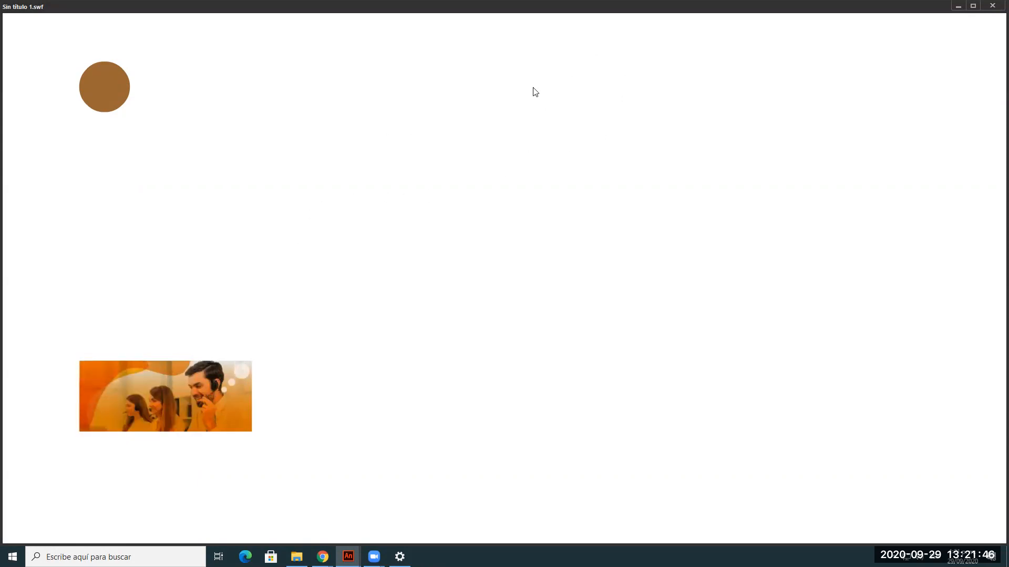
left_click(993, 6)
Step: Set the stage colour to black (#000000) and test the movie against it
left_click(470, 362)
left_click(817, 289)
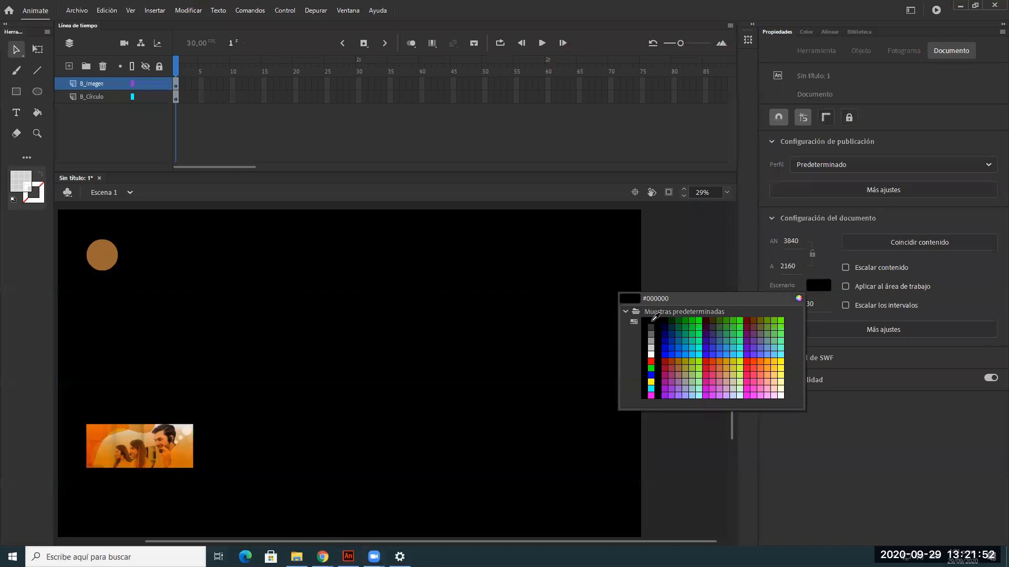
left_click(655, 318)
key("ctrl+Return")
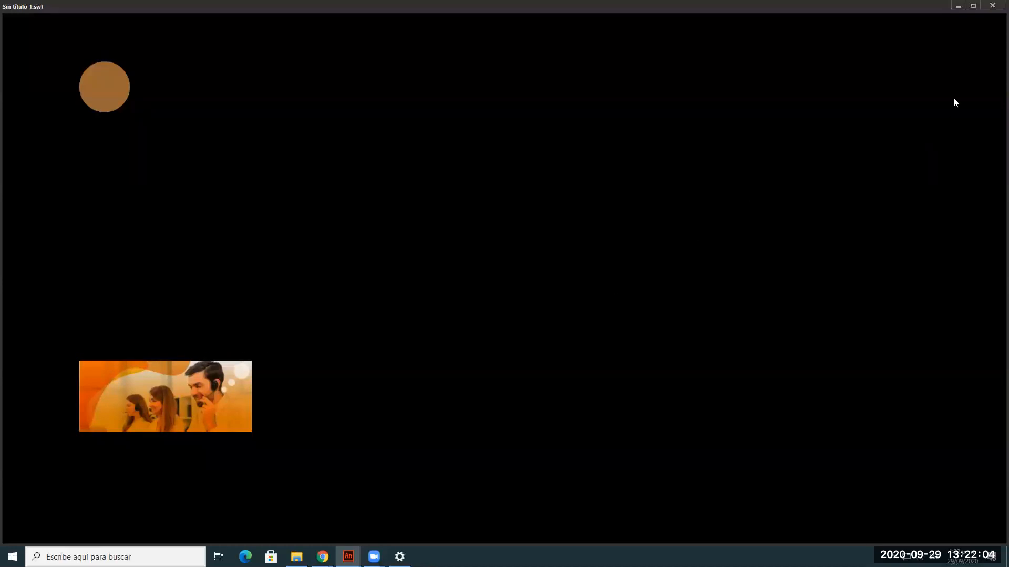
left_click(992, 5)
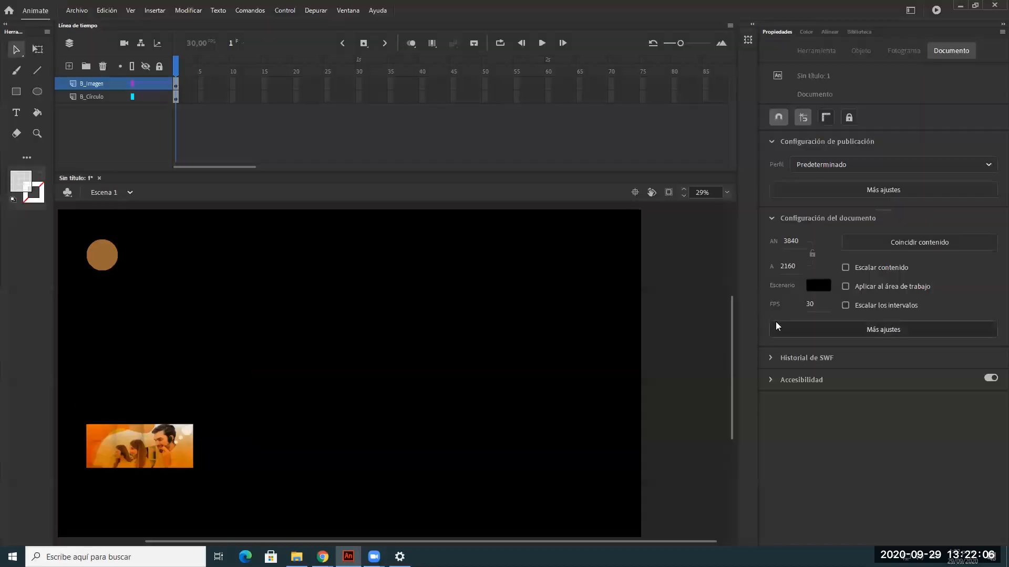
Step: Set the stage colour to light grey
left_click(818, 286)
left_click(652, 348)
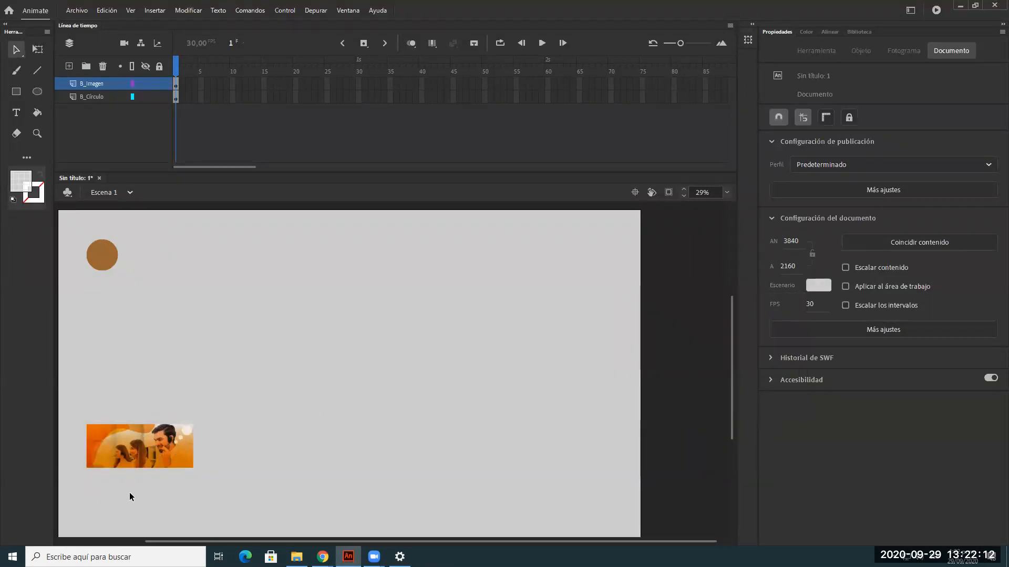
Step: Open Anim_Sobre inside the B_ImagenTeleme button and create a motion tween on its Imagen layer, converting the image to a symbol
double_click(156, 453)
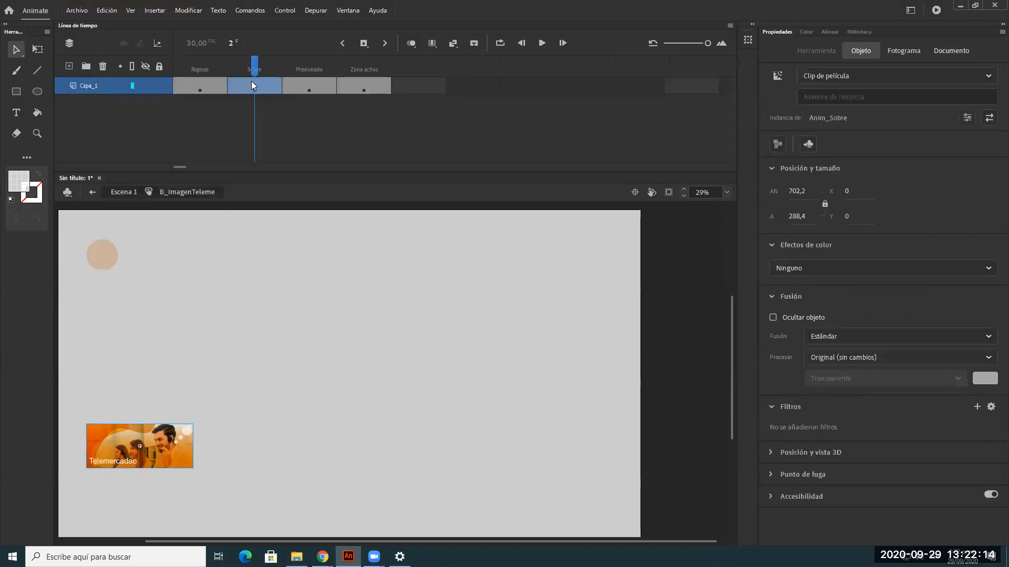
double_click(177, 455)
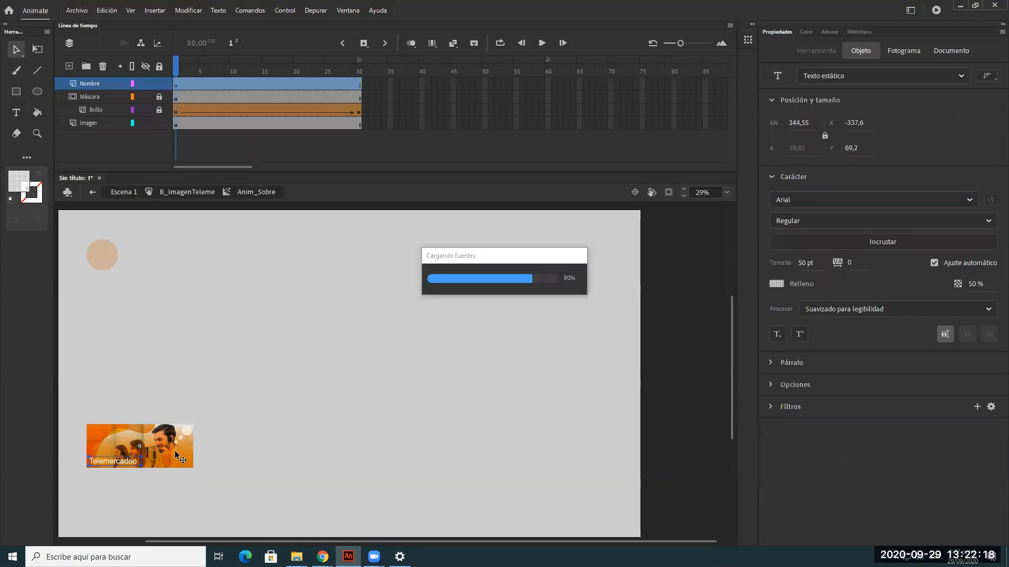
left_click(176, 124)
right_click(176, 124)
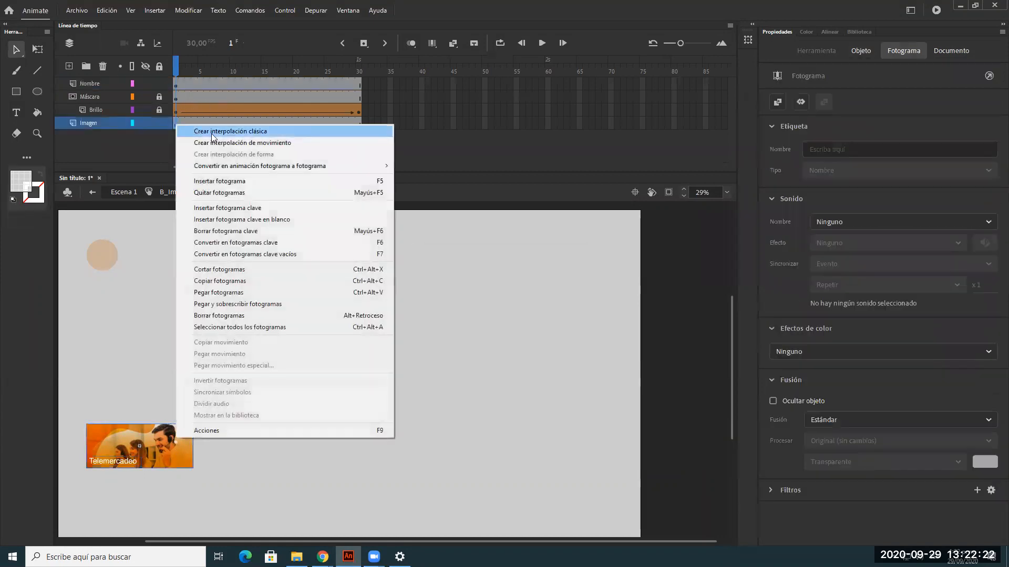
left_click(245, 145)
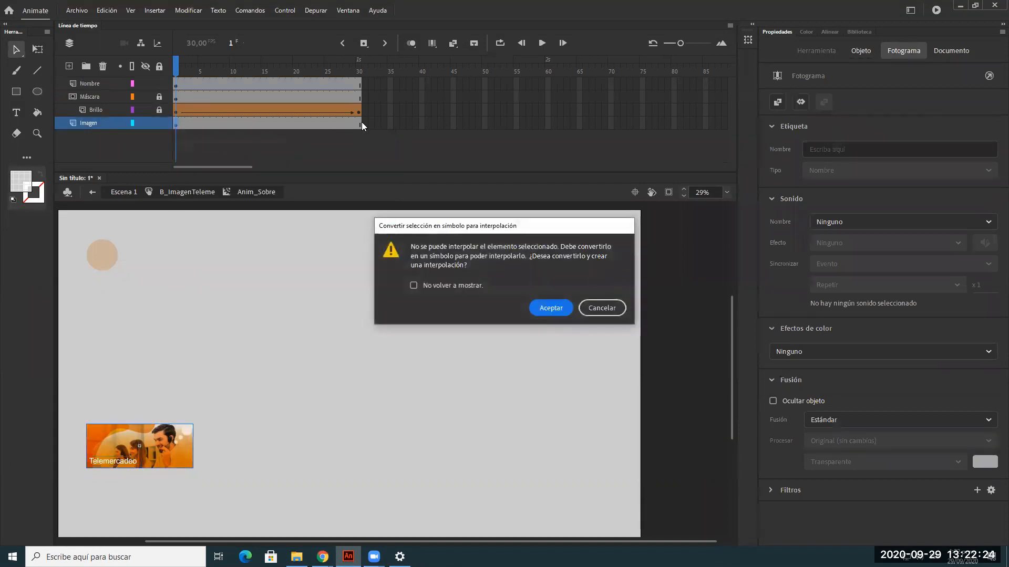
left_click(543, 310)
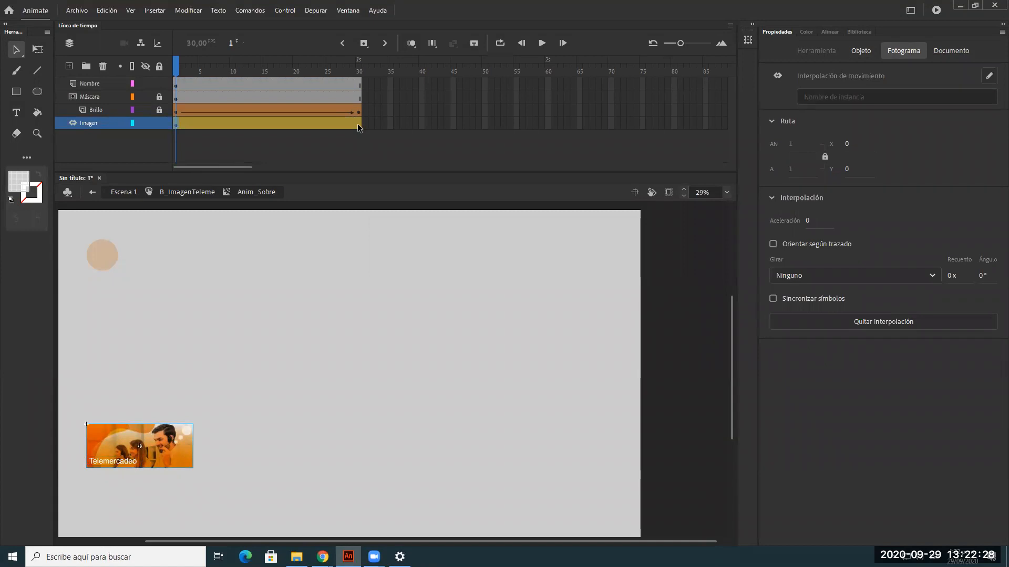
left_click(358, 124)
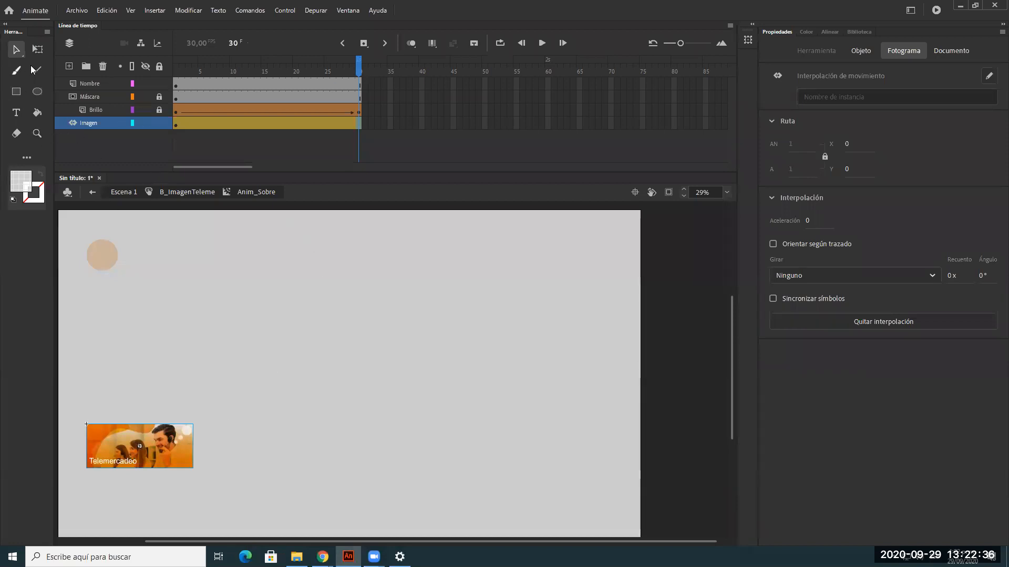
Step: Add a layer named Máscara directly above the Imagen layer
left_click(70, 65)
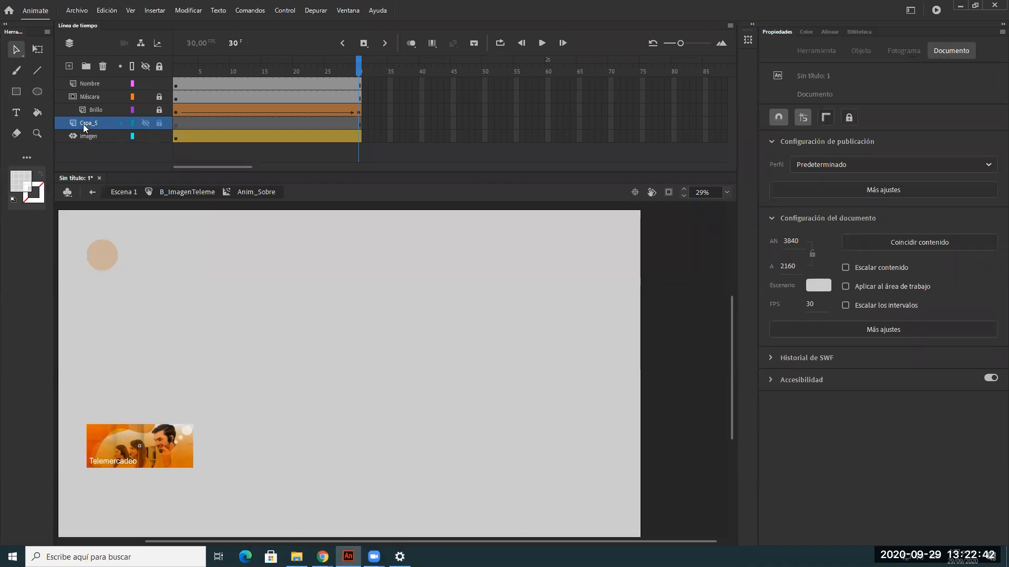
double_click(91, 120)
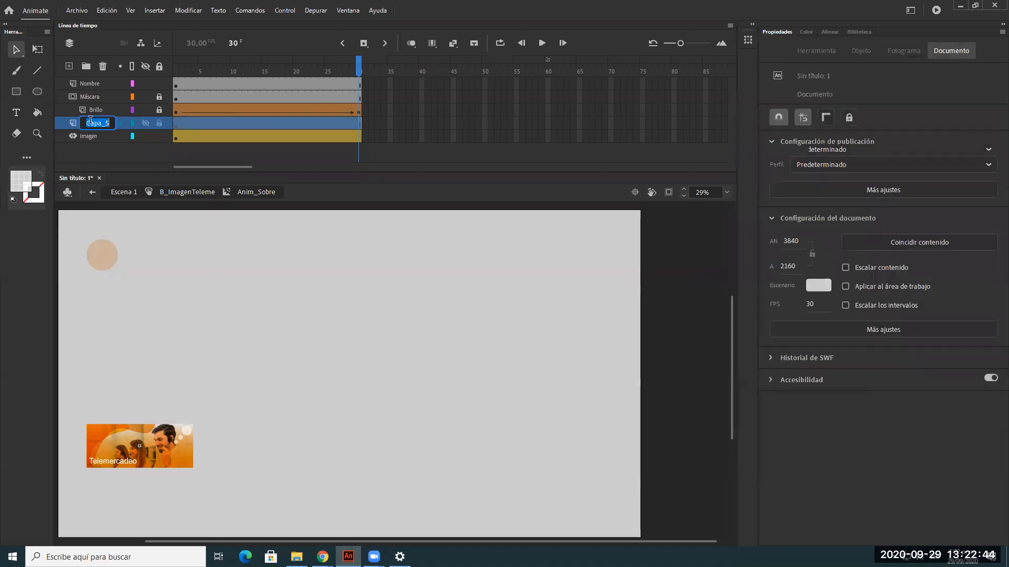
type("Máscara")
key("Return")
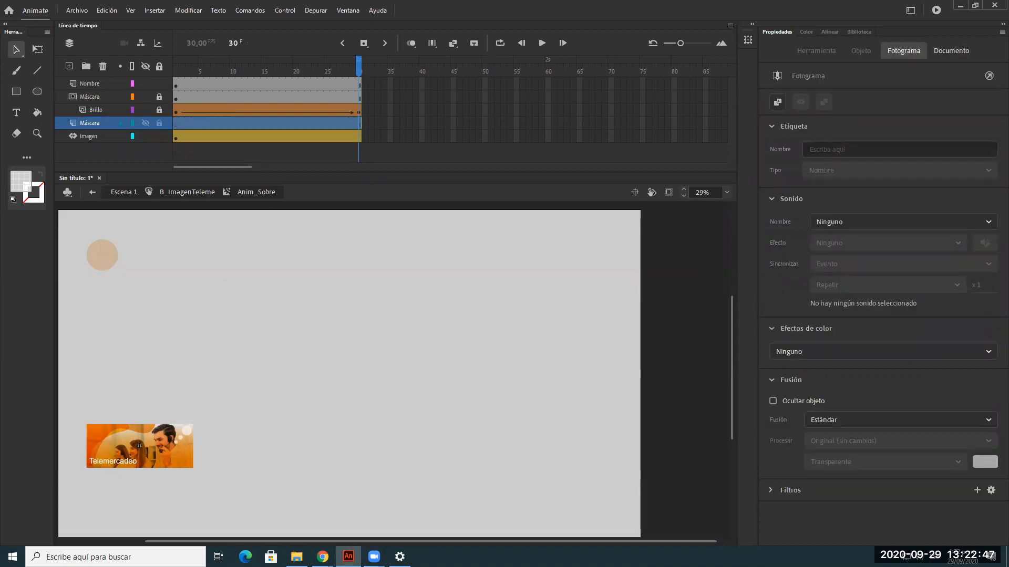
Step: Draw a rectangle of about 702 × 288 px covering the image in the first frame of the new Máscara layer
left_click(177, 126)
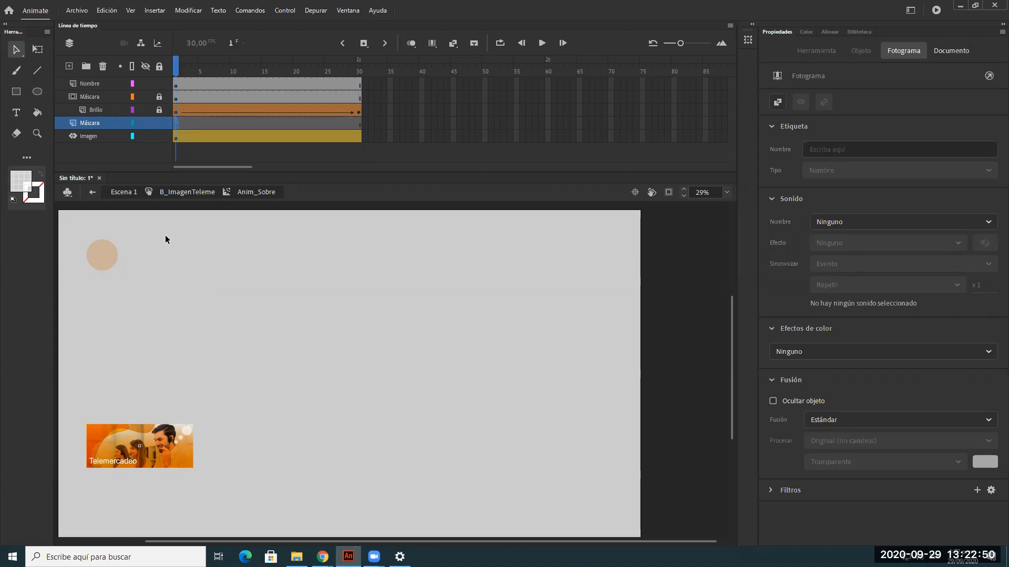
key("r")
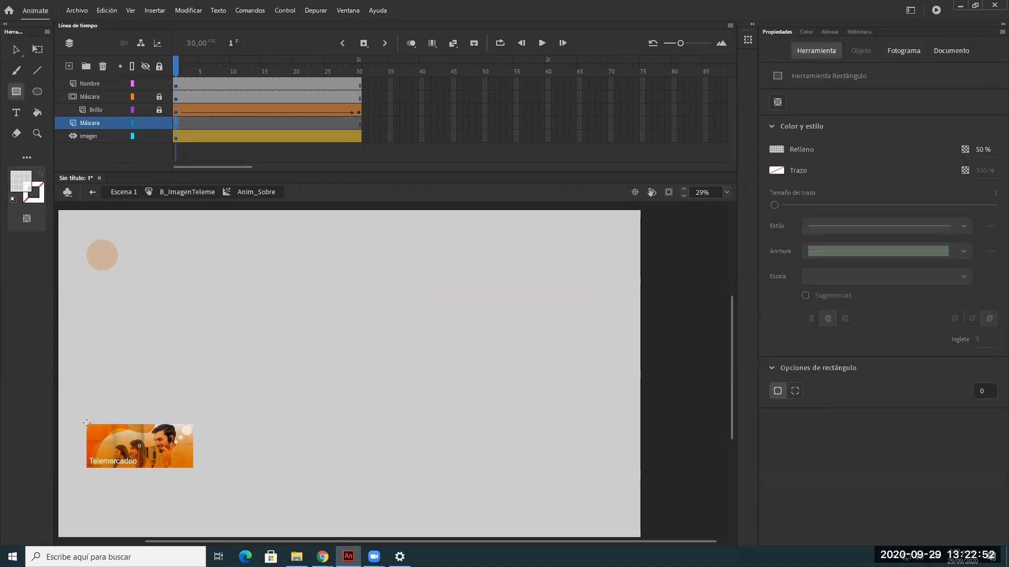
left_click_drag(89, 428, 193, 469)
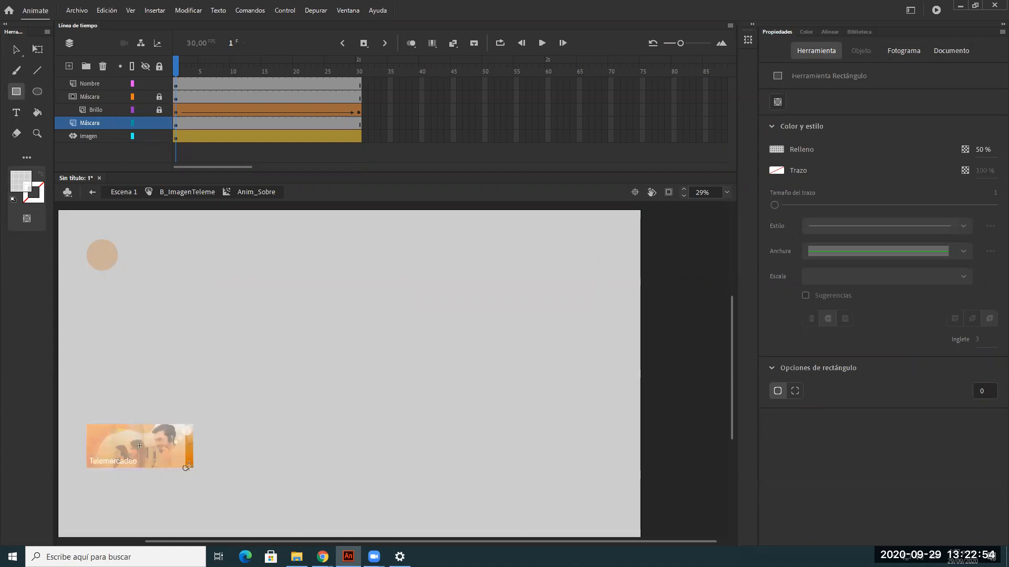
Step: Change the covering rectangle's fill to black (#000000) with 100% alpha
key("v")
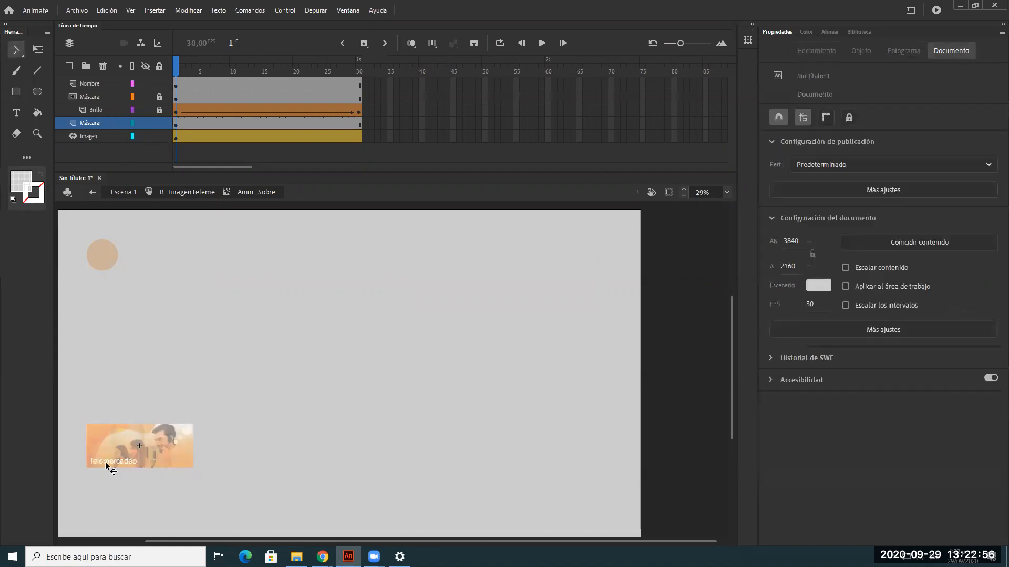
left_click(169, 452)
left_click(17, 190)
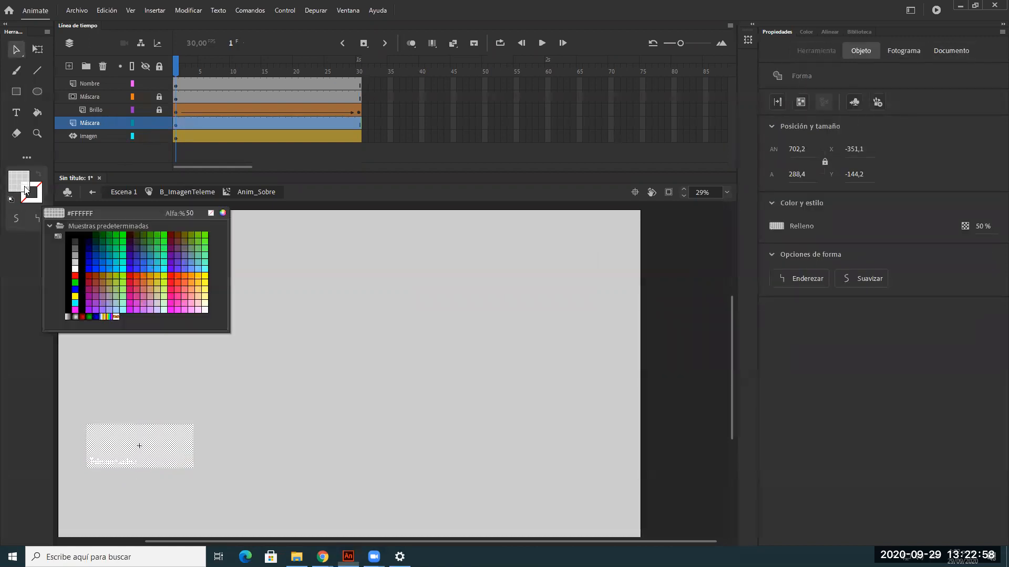
left_click(84, 230)
left_click(346, 421)
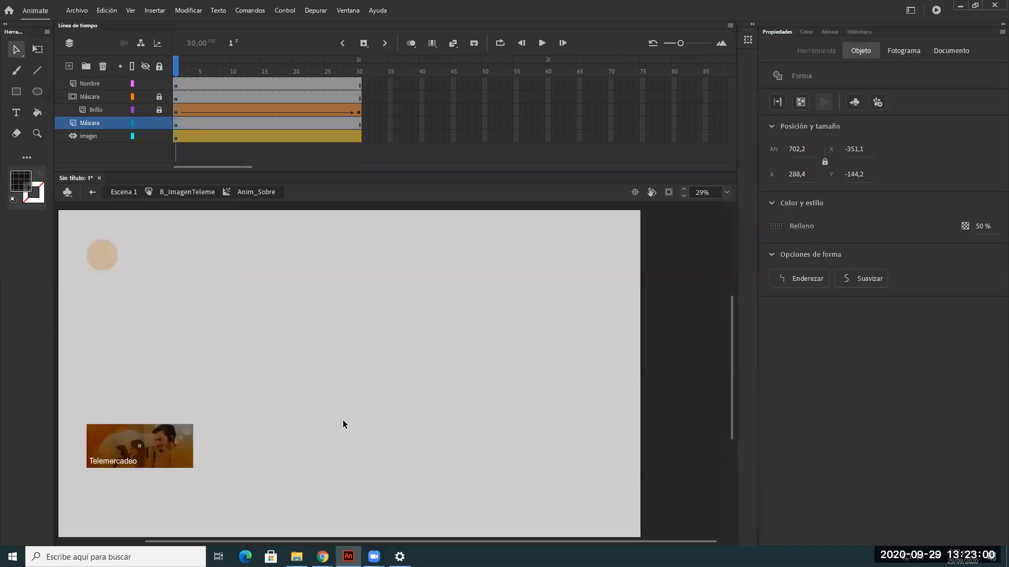
left_click(188, 455)
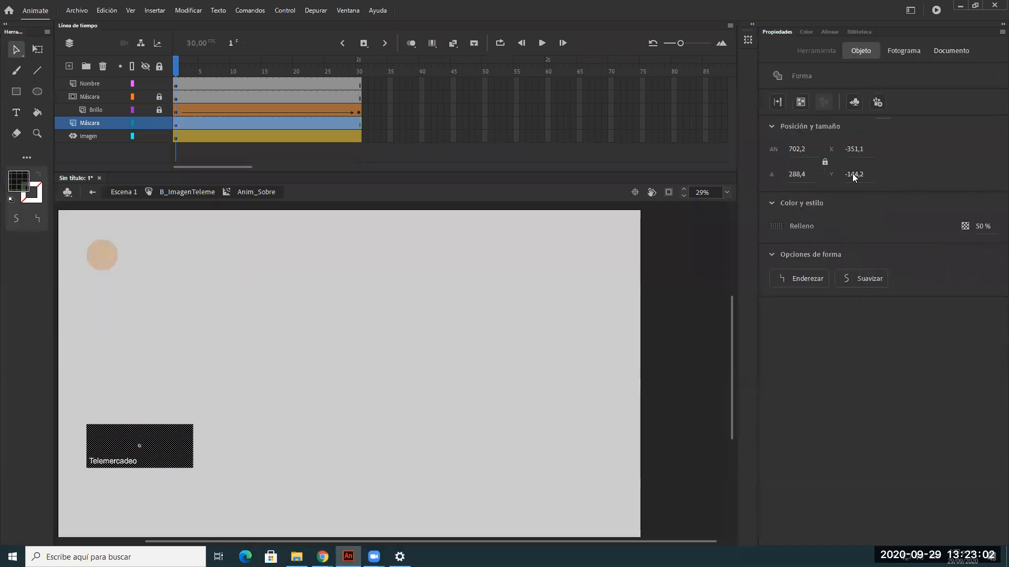
left_click(805, 31)
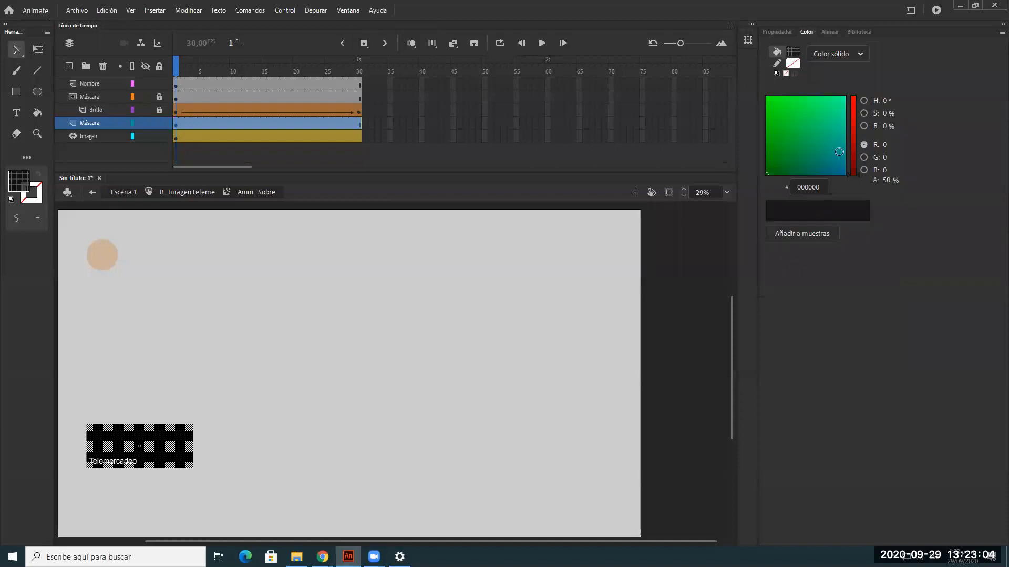
left_click_drag(885, 182, 923, 173)
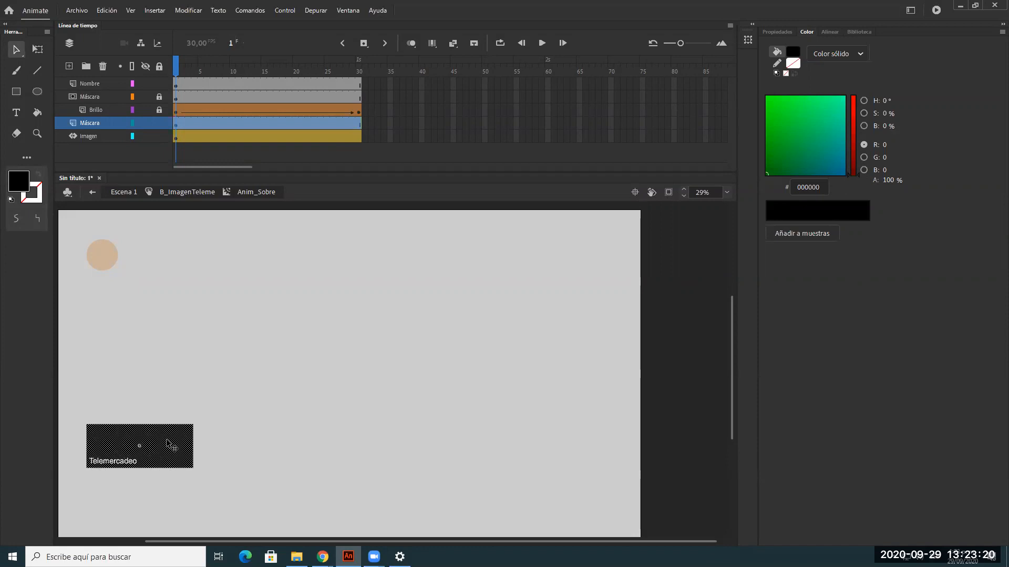
Step: Enlarge the image slightly about its centre at frame 30 of the Imagen layer
right_click(99, 124)
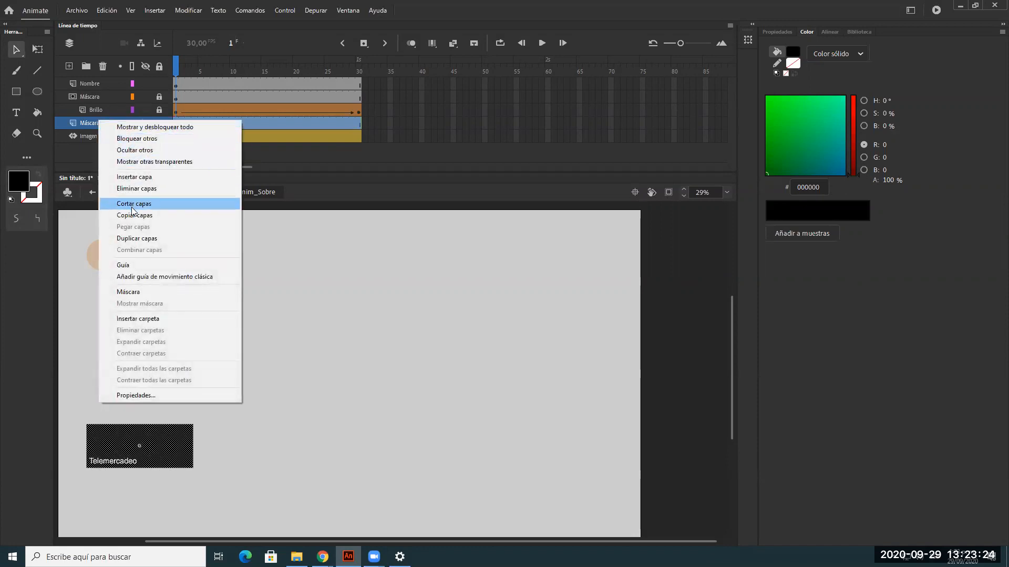
left_click(357, 134)
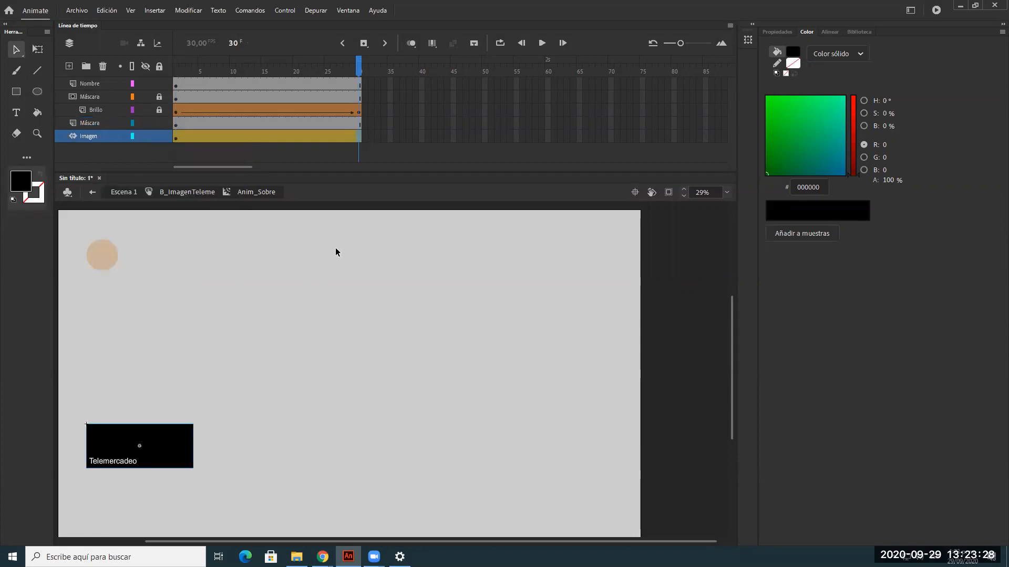
key("q")
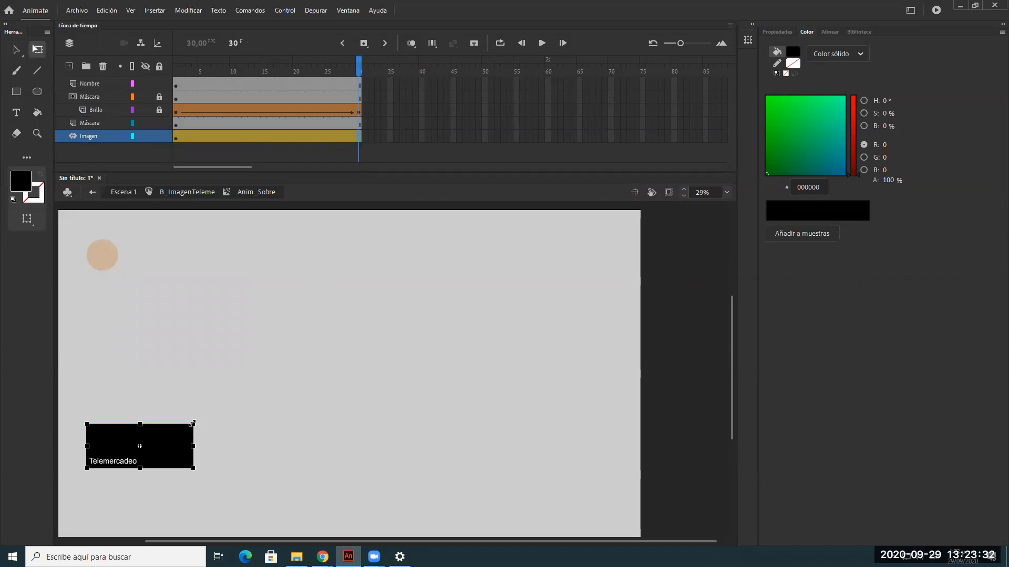
left_click_drag(195, 421, 198, 420)
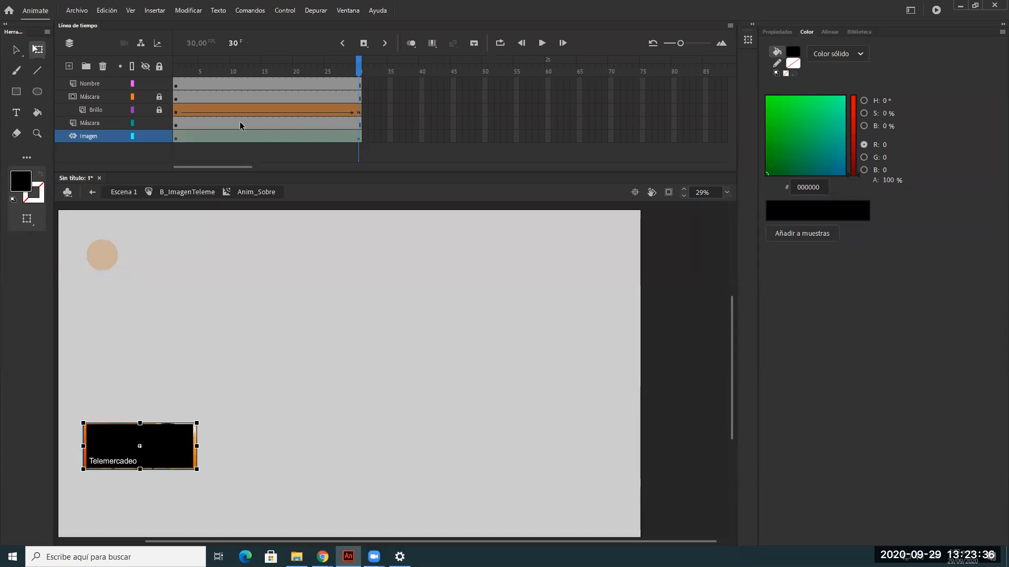
Step: Turn the lower Máscara layer into a mask for Imagen and test the image button's rollover animation in the movie
right_click(94, 124)
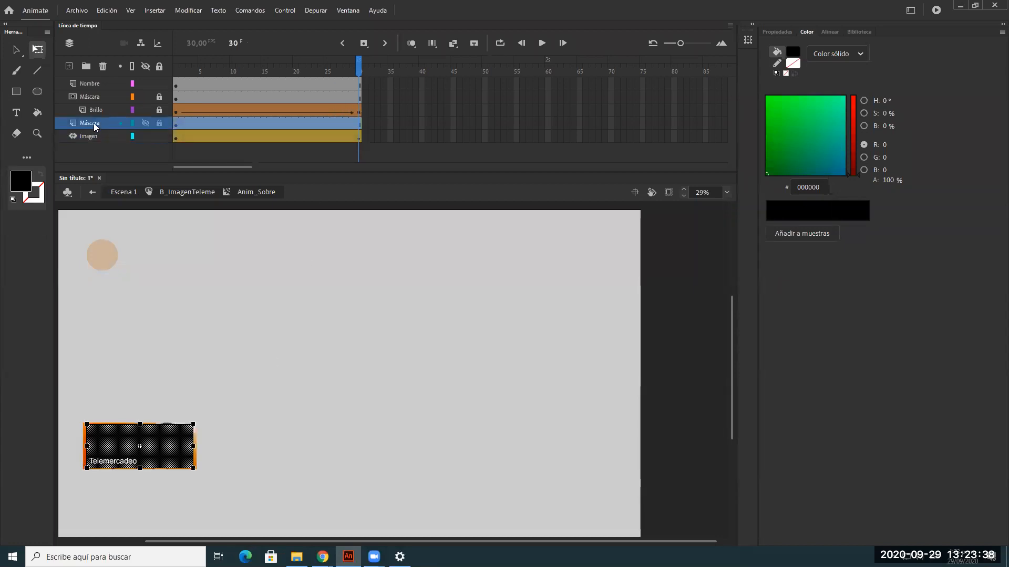
left_click(140, 296)
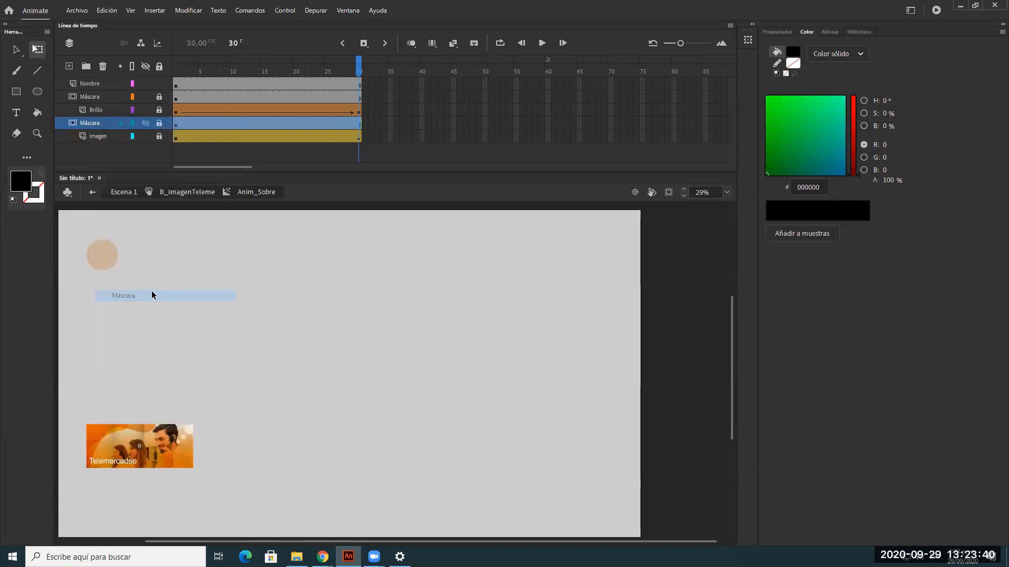
key("ctrl+Return")
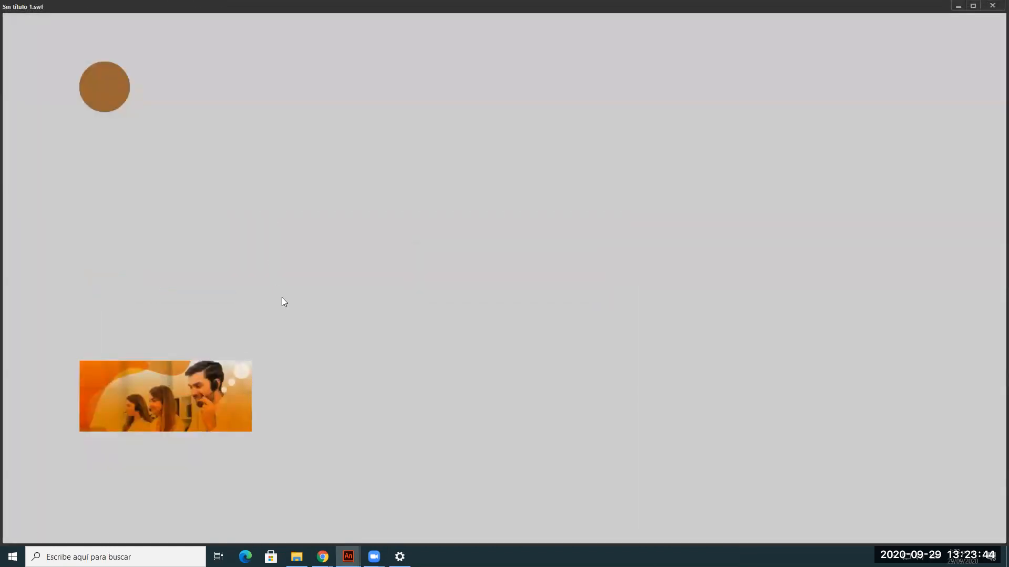
mouse_move(239, 407)
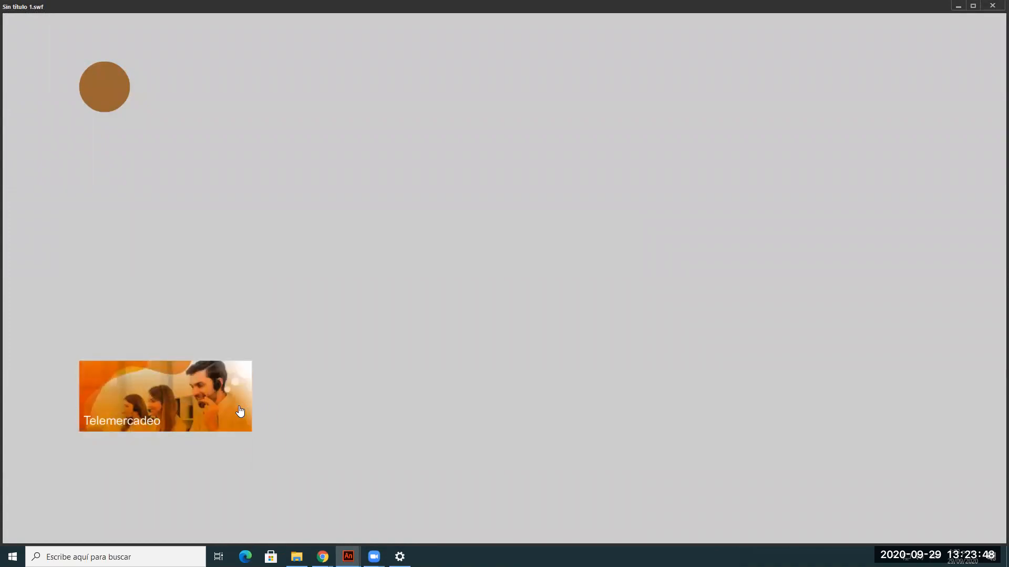